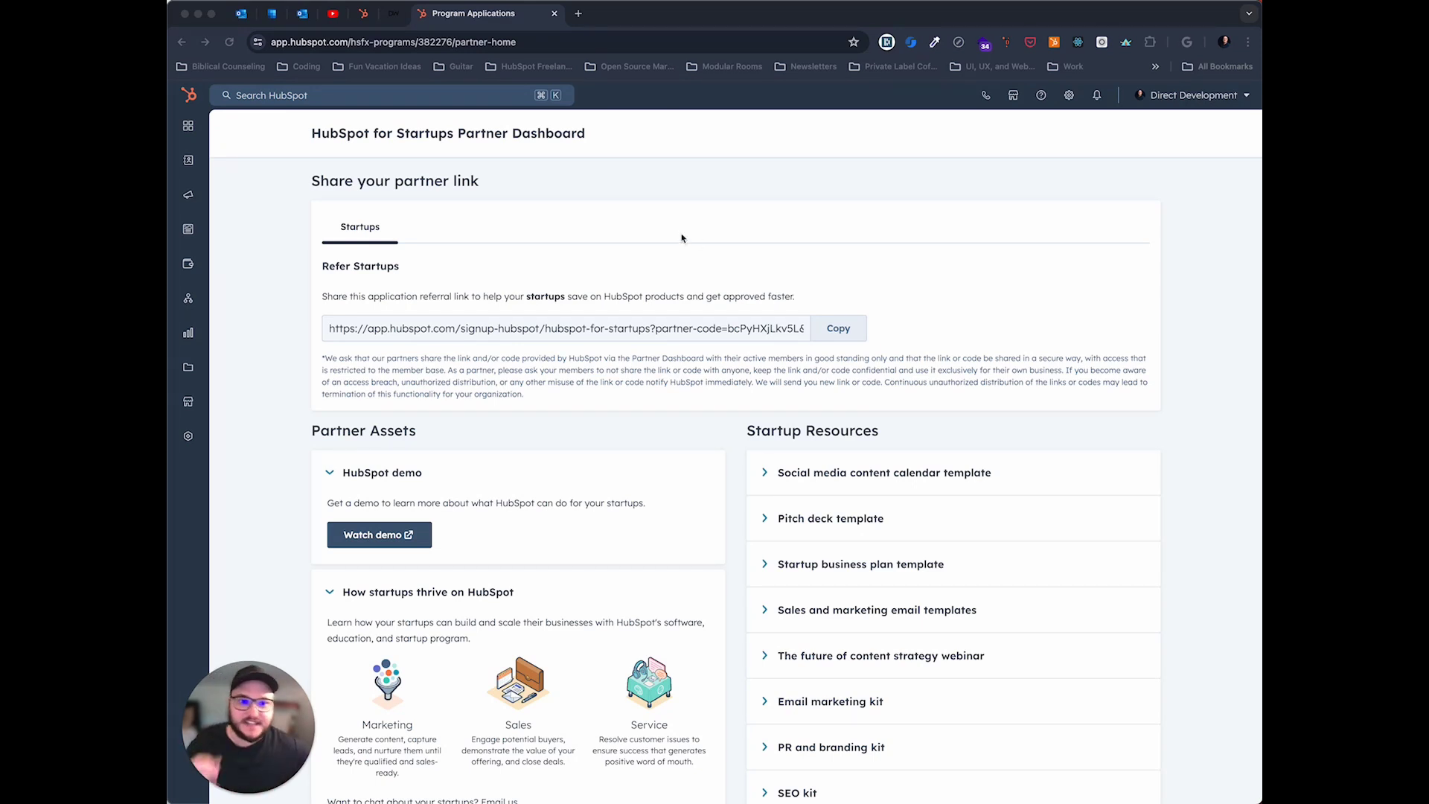
Step: Open the Marketing Email overview from the Marketing tools
left_click(313, 265)
mouse_move(193, 330)
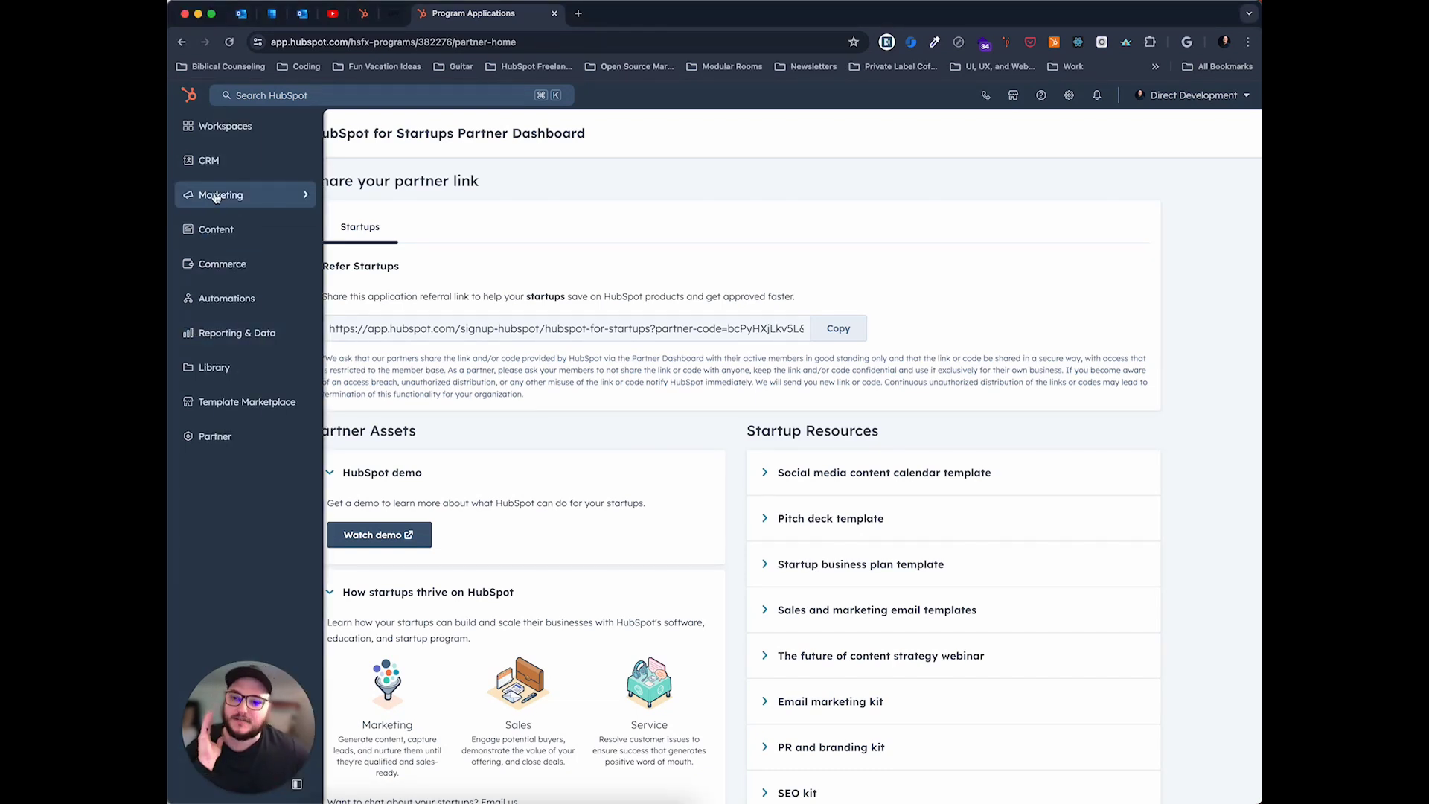
mouse_move(215, 197)
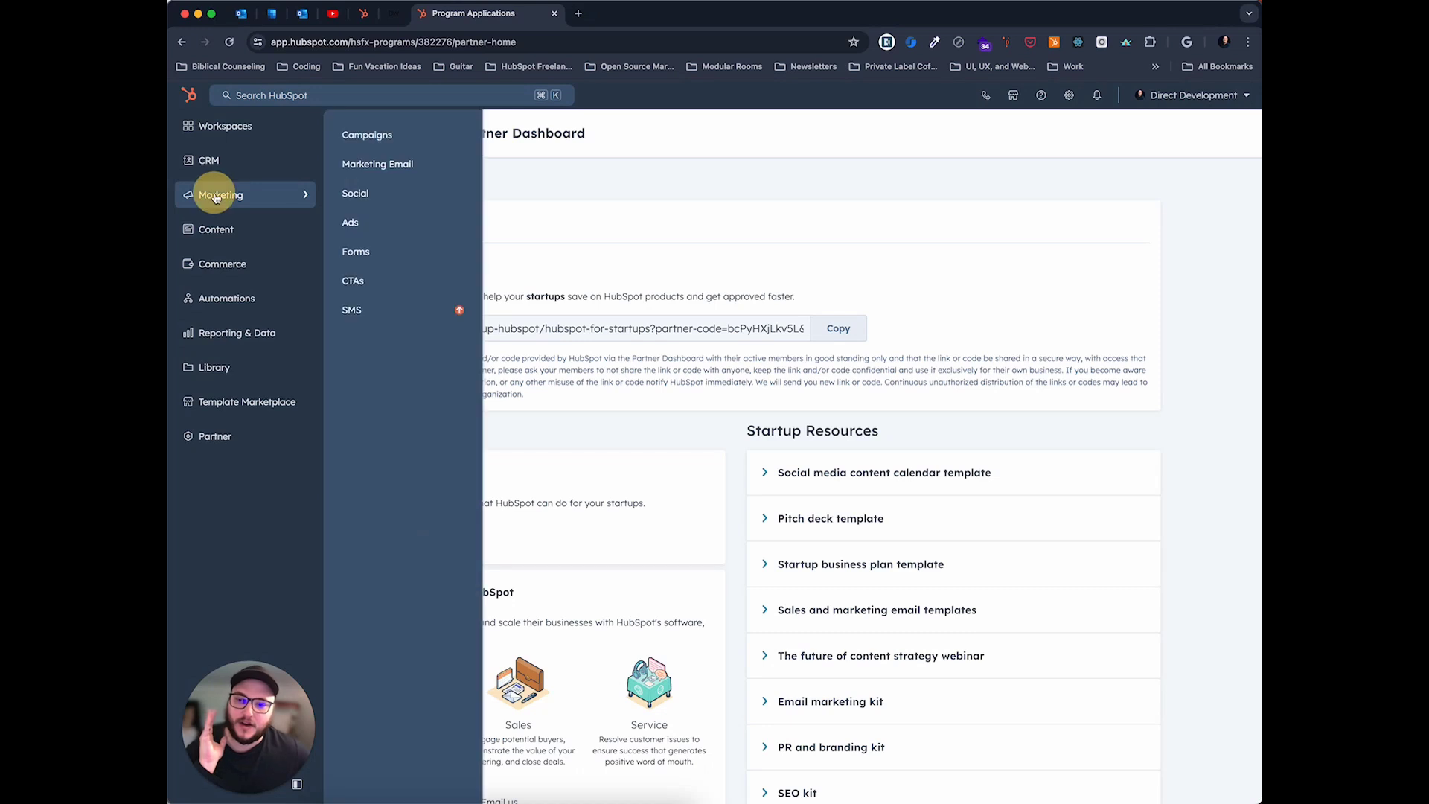
left_click(388, 167)
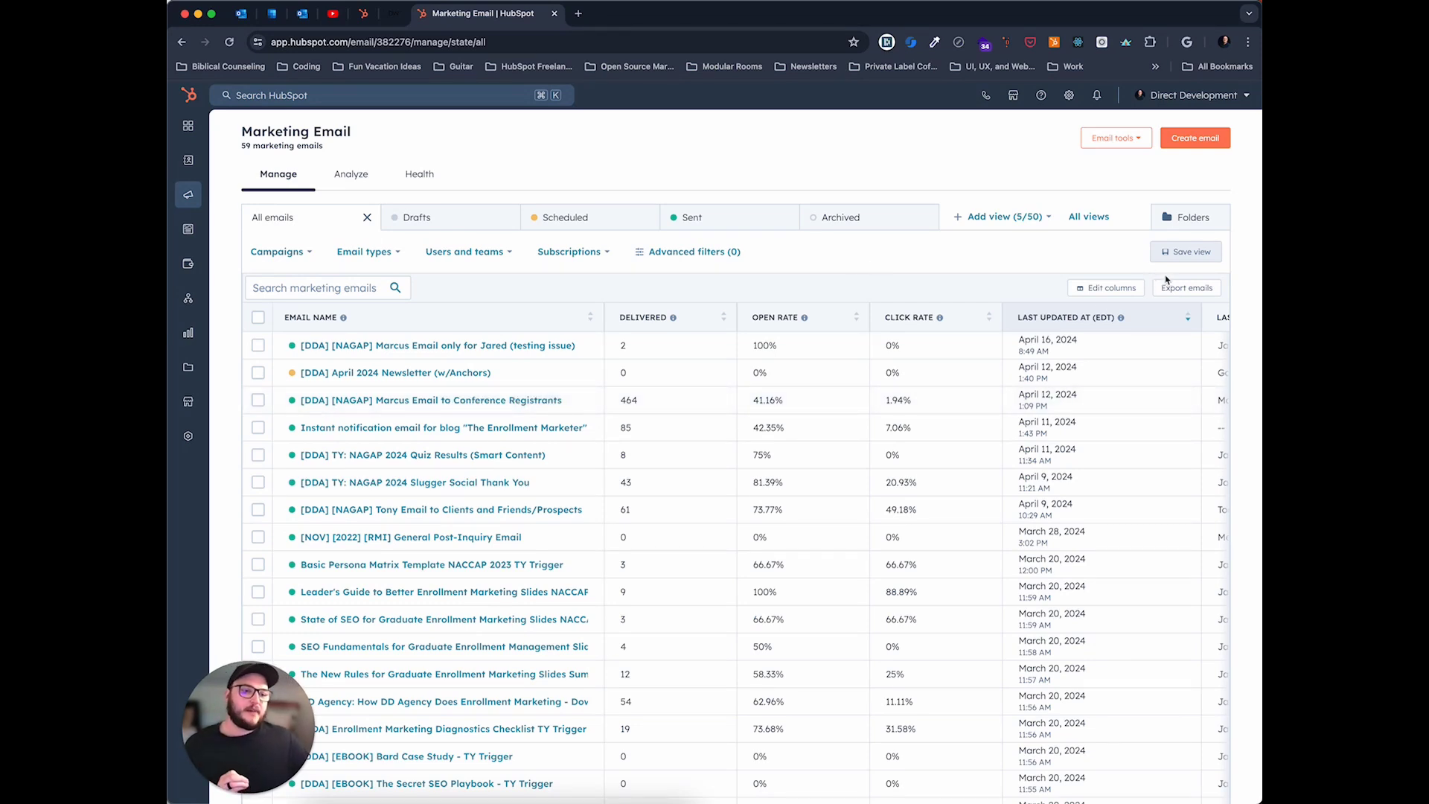
Step: Edit the email table's columns and include the Created by column
left_click(1102, 291)
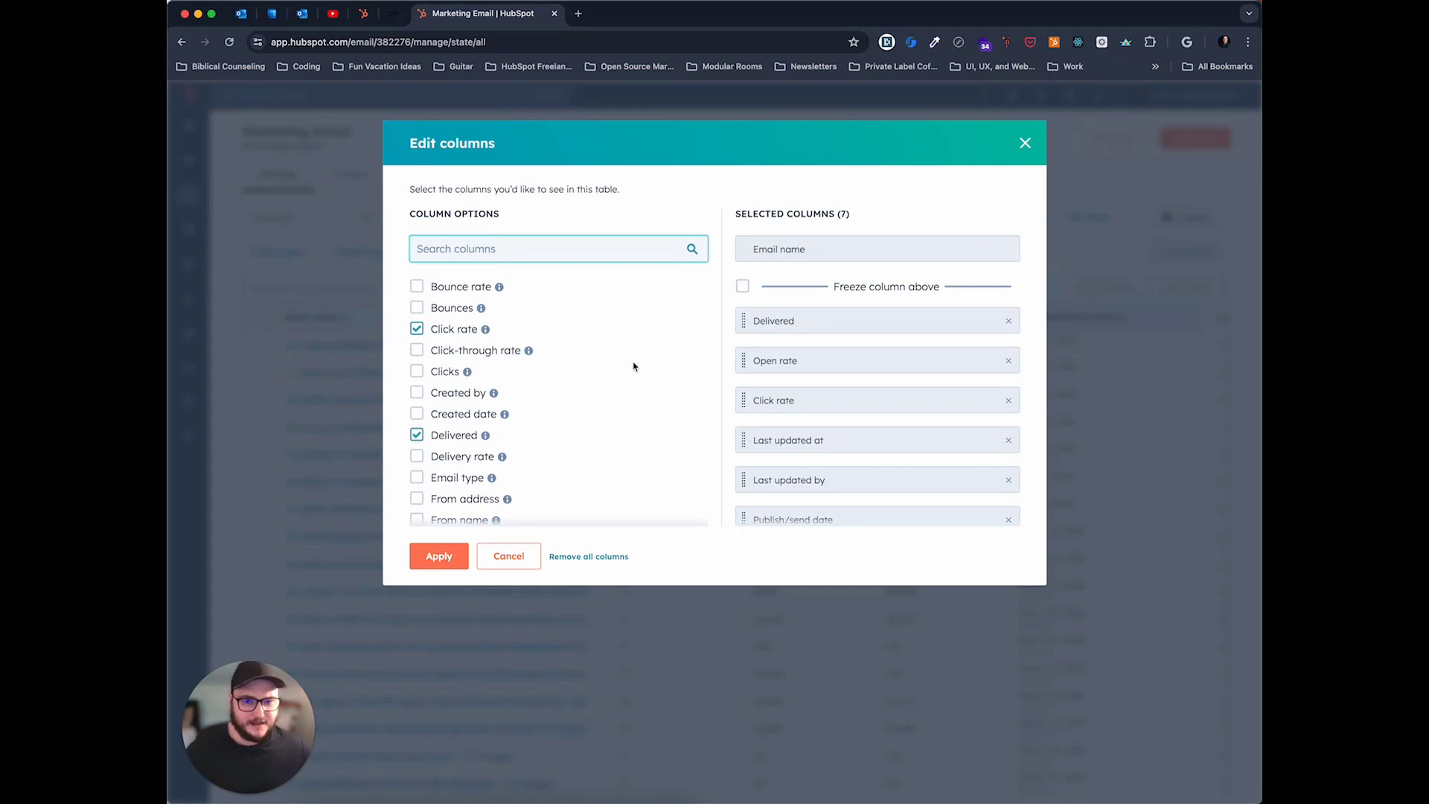
scroll(634, 365, "down", 2)
scroll(416, 358, "down", 3)
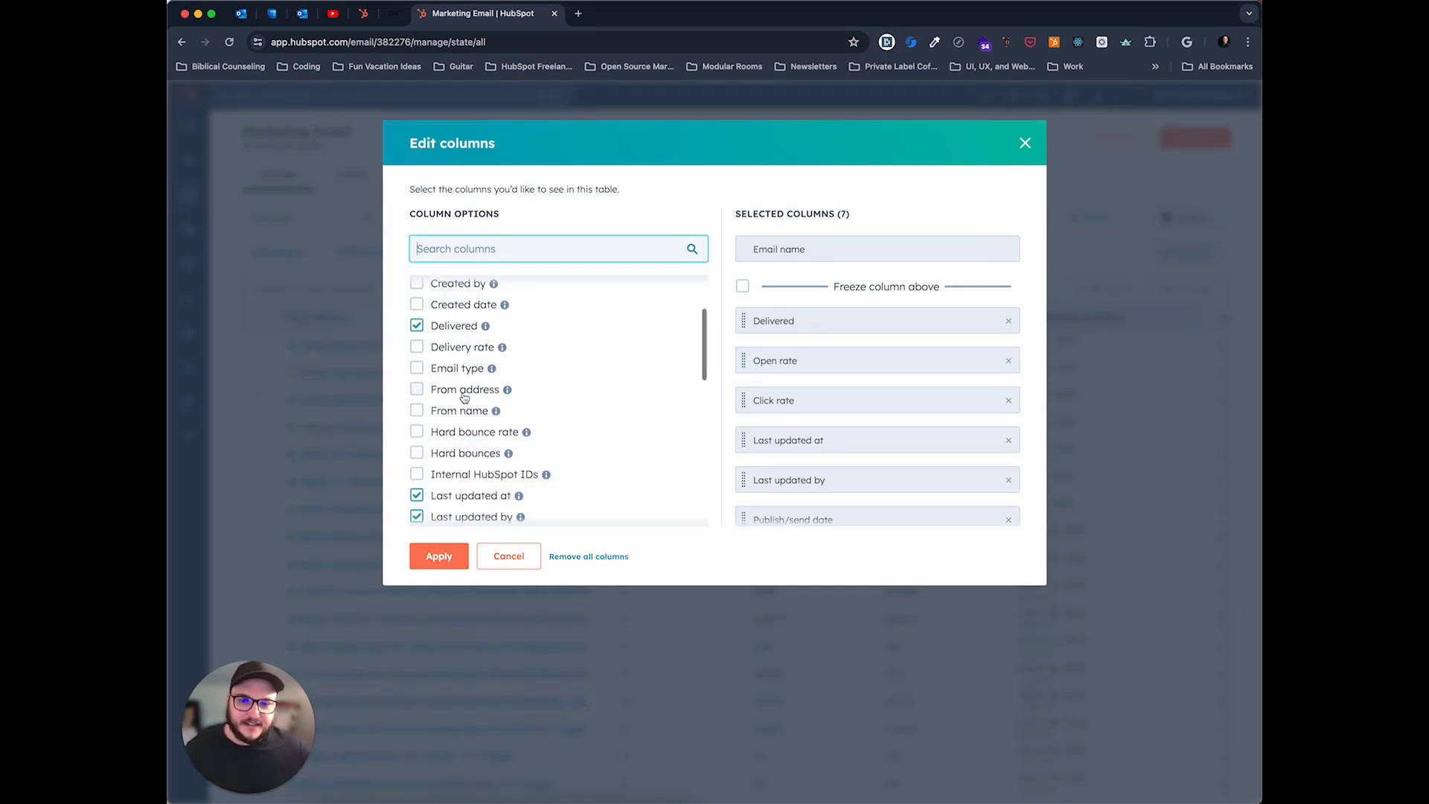
scroll(462, 387, "up", 3)
left_click(417, 337)
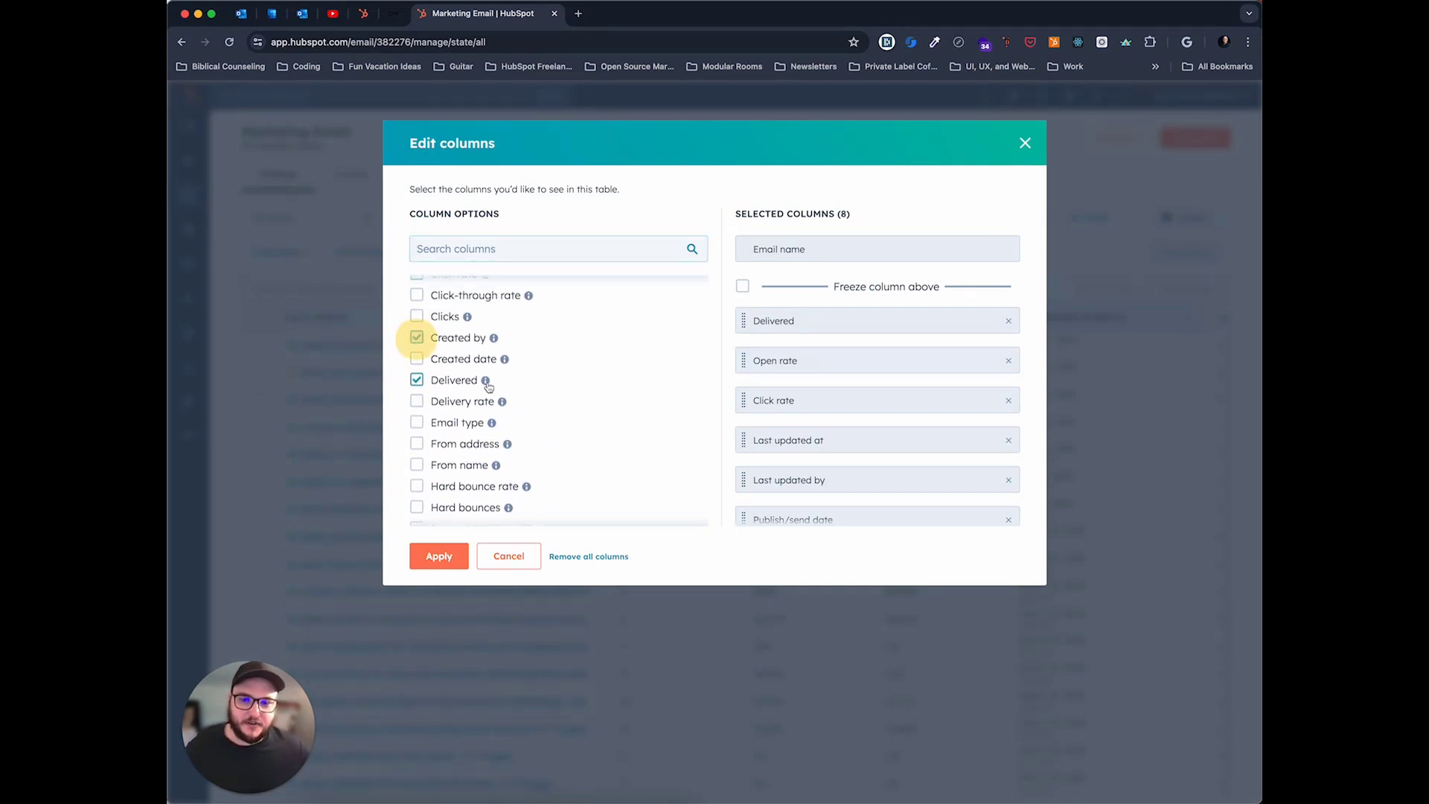
Step: Include the Hard bounce rate column as well and apply the column selection to the email table
scroll(605, 433, "down", 3)
scroll(649, 440, "down", 1)
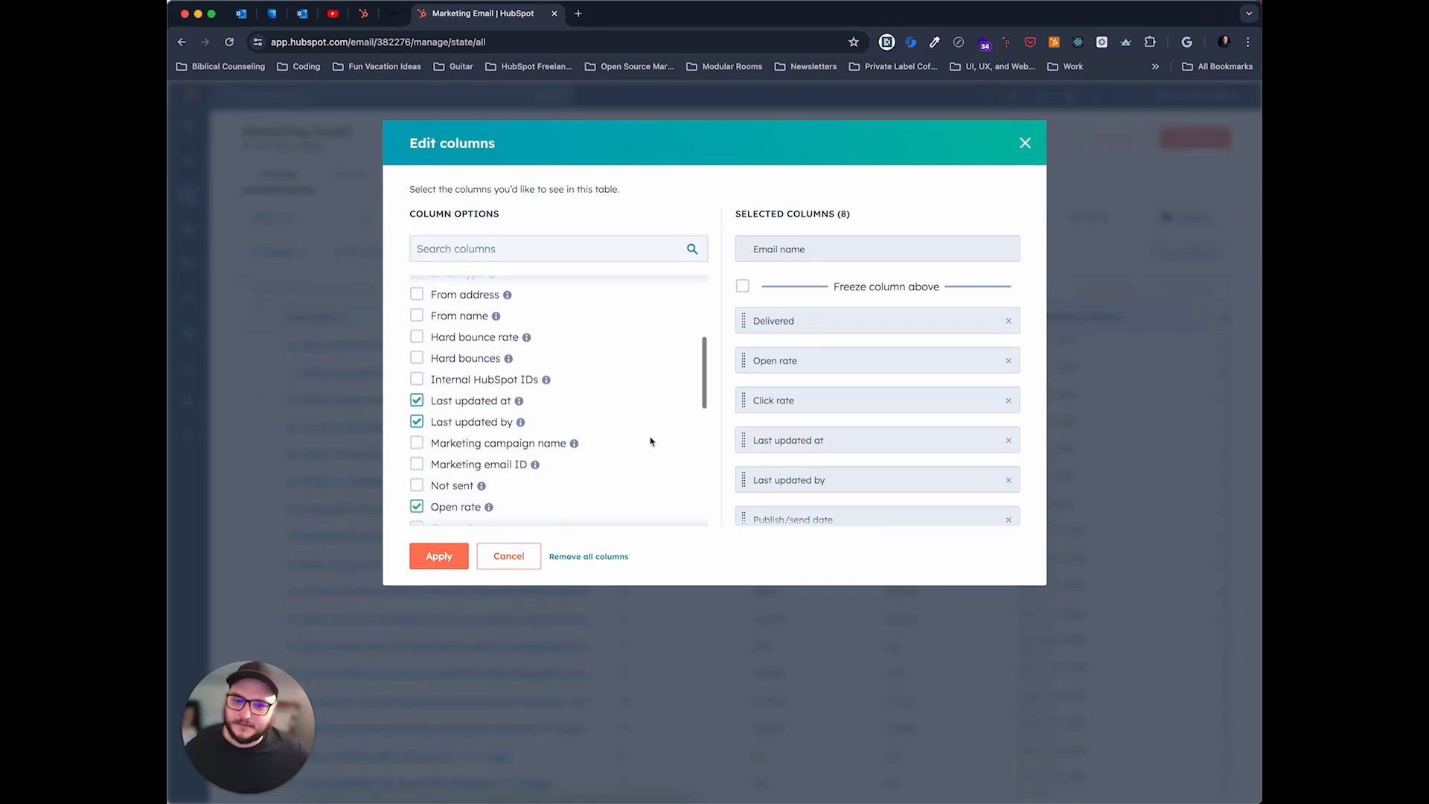
left_click(417, 314)
scroll(499, 459, "down", 1)
scroll(496, 461, "up", 1)
scroll(495, 461, "up", 1)
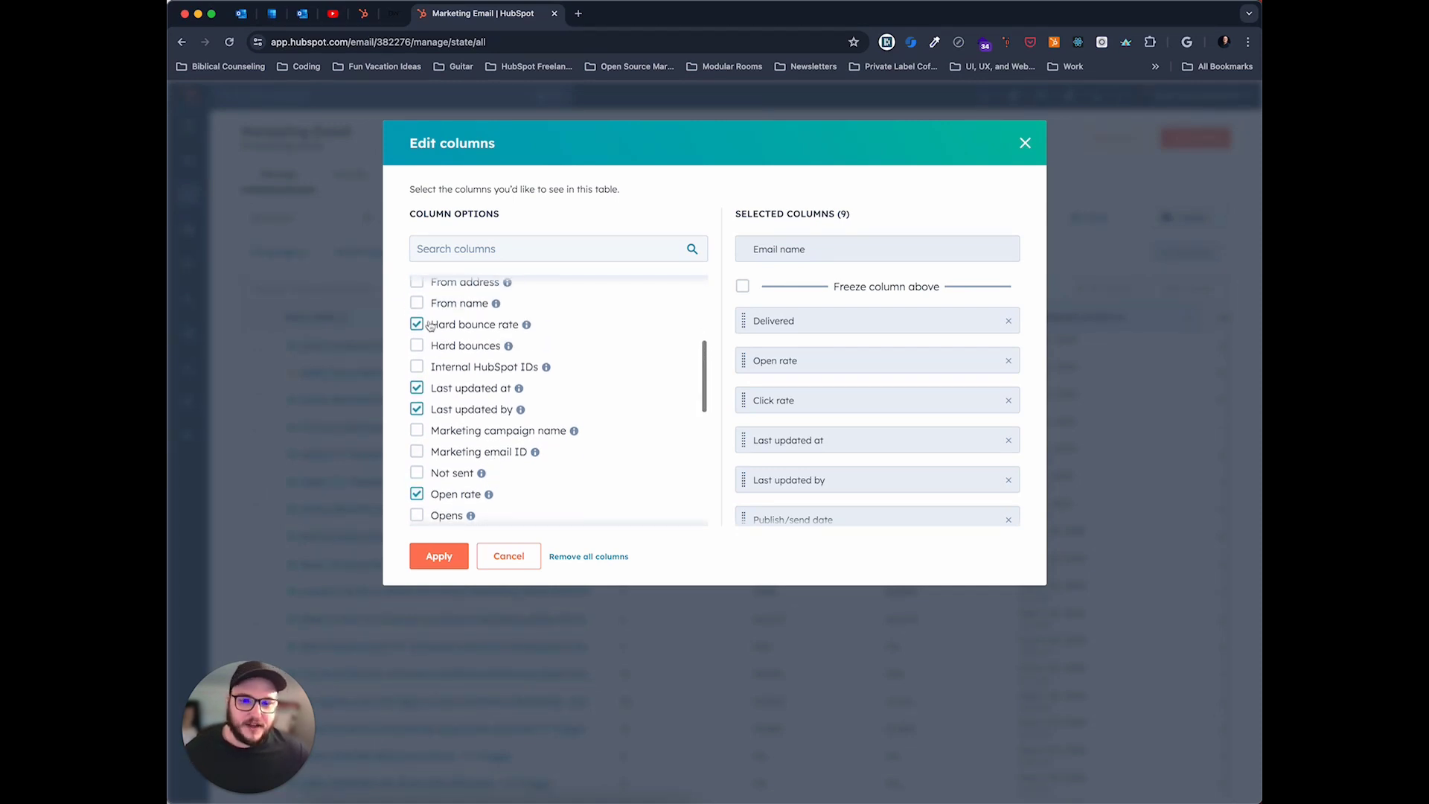
scroll(521, 454, "down", 3)
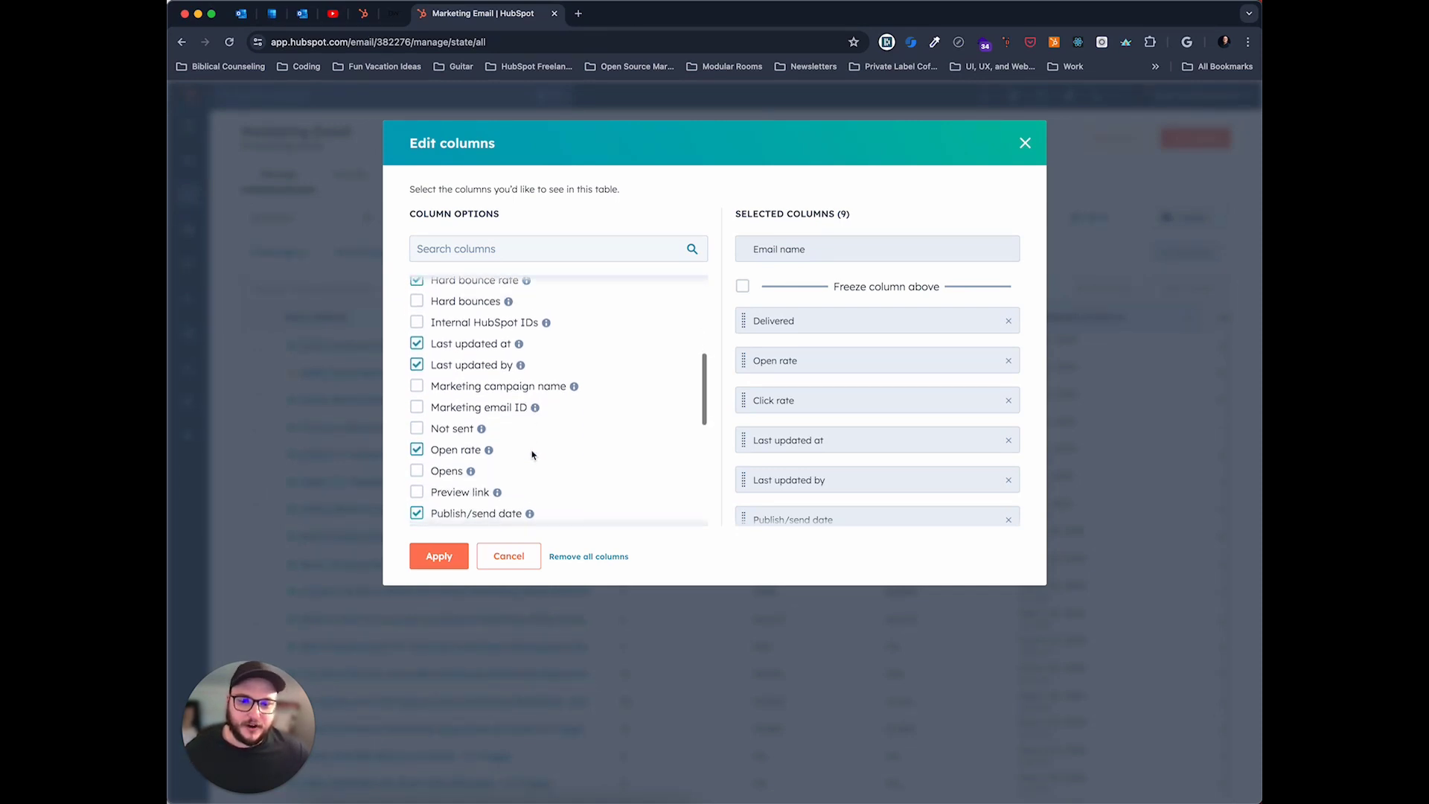
left_click(428, 564)
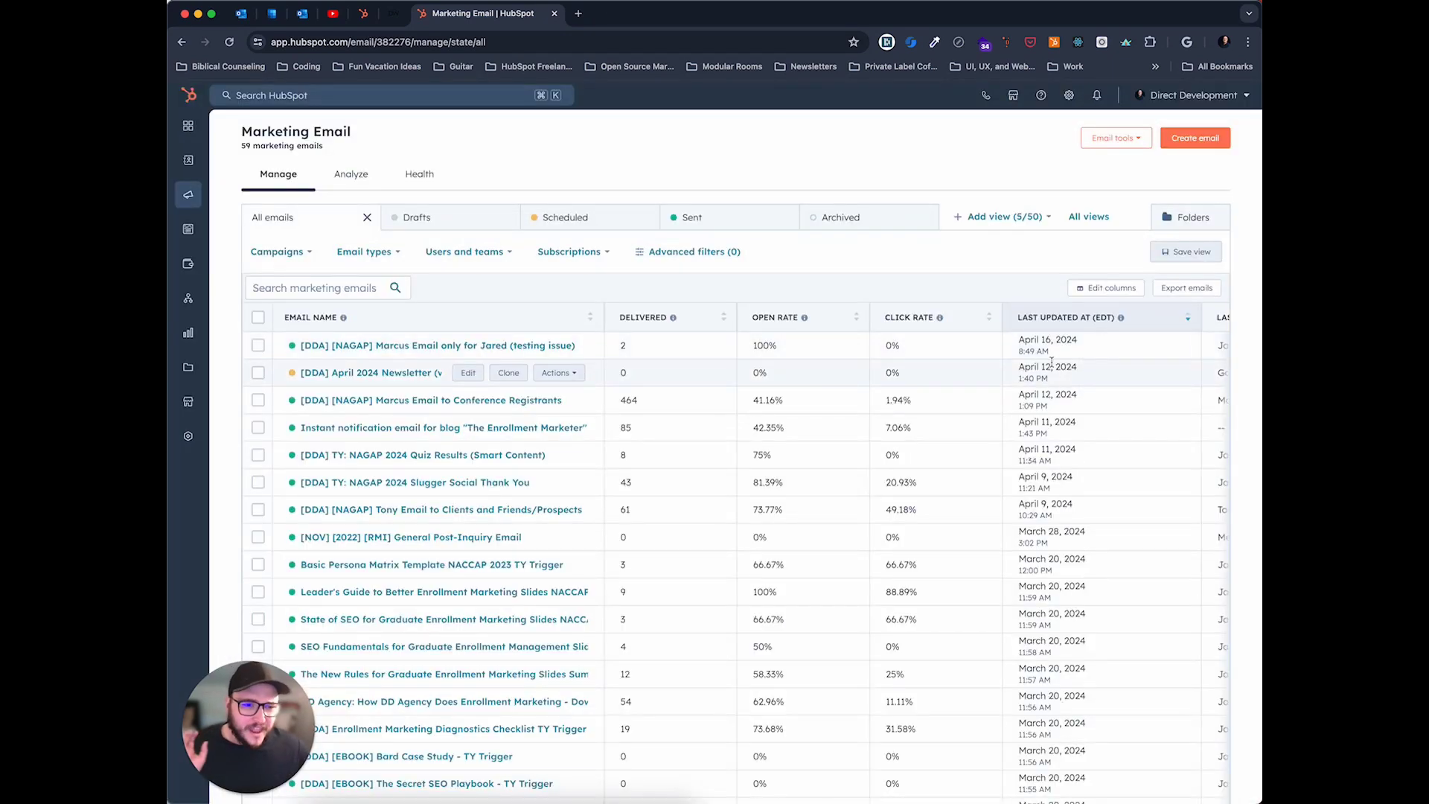
Step: Move the Publish/send date column so it sits between the Delivered and Open rate columns
scroll(1072, 361, "right", 6)
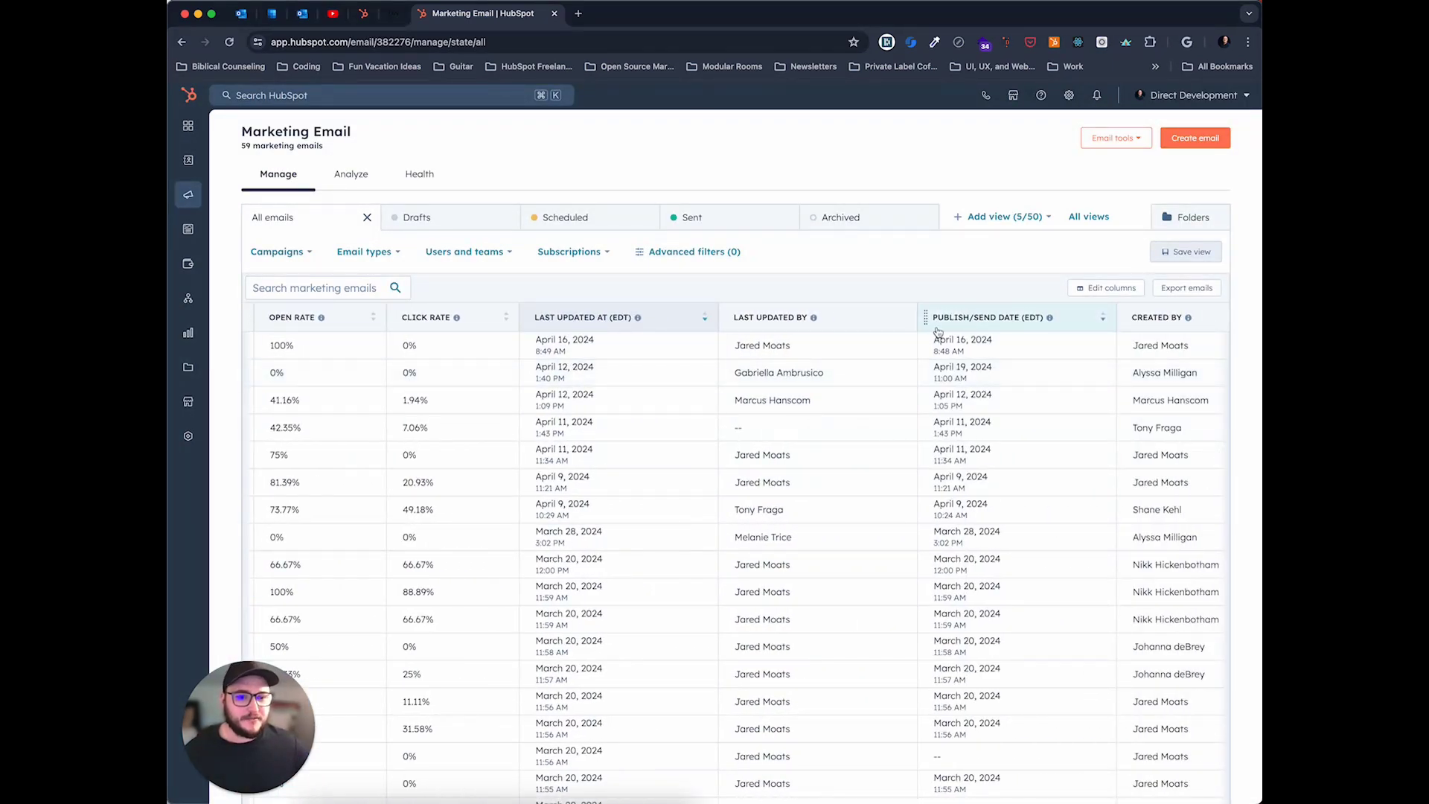
left_click_drag(925, 317, 384, 321)
scroll(525, 363, "left", 5)
scroll(524, 363, "left", 2)
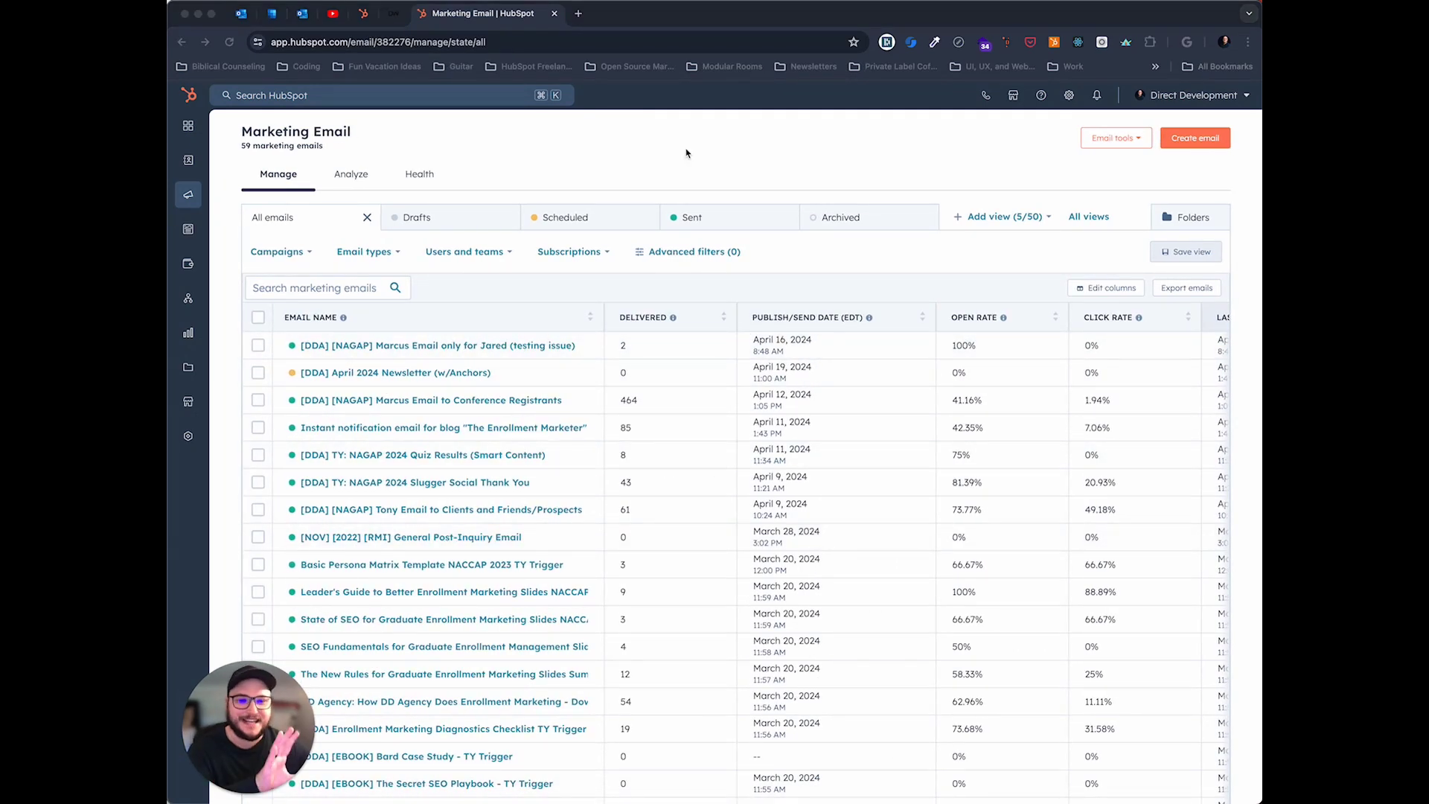
Step: Look through the full email list and the Drafts, Scheduled, Sent and Archived views, ending on all emails
left_click(771, 267)
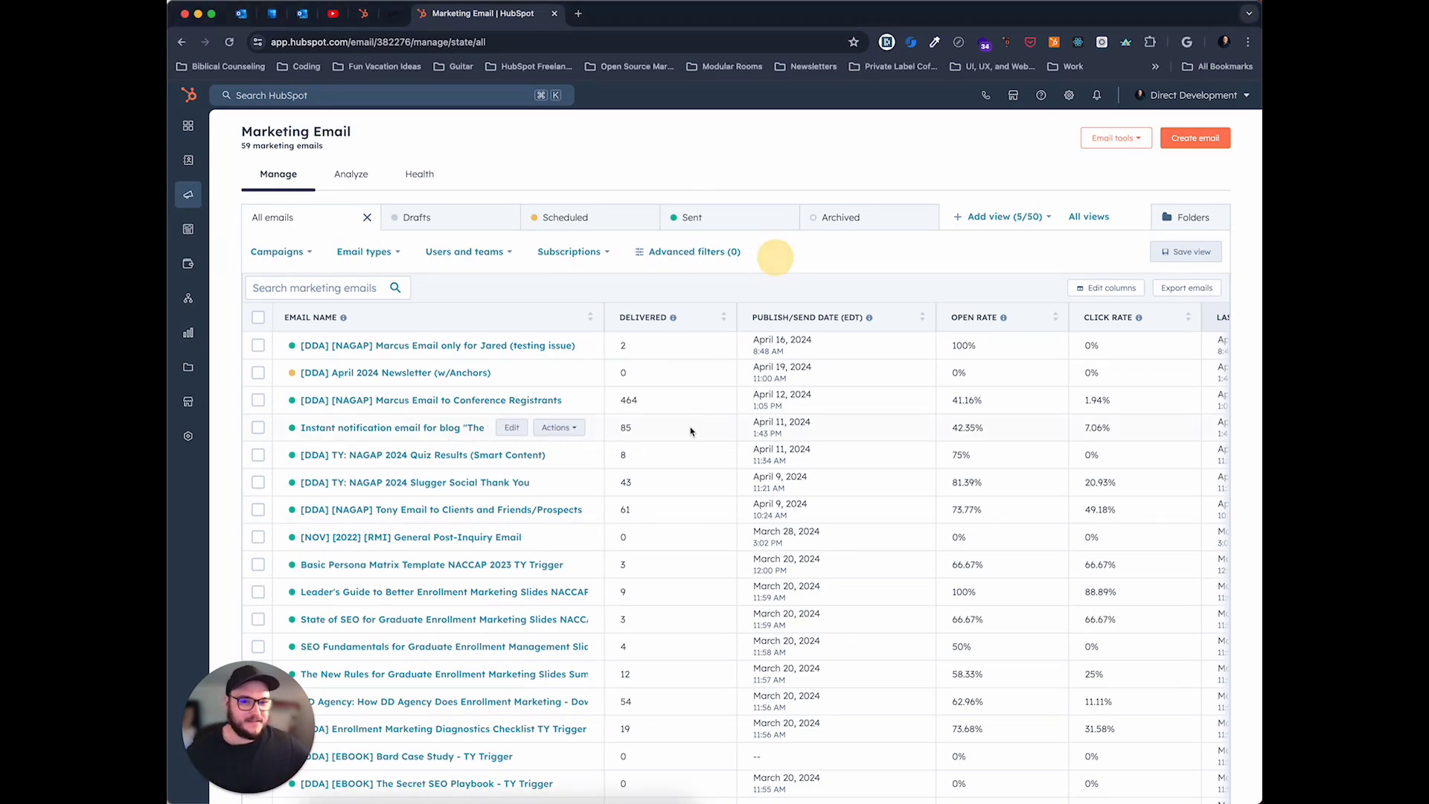
scroll(664, 458, "down", 1)
scroll(665, 459, "down", 4)
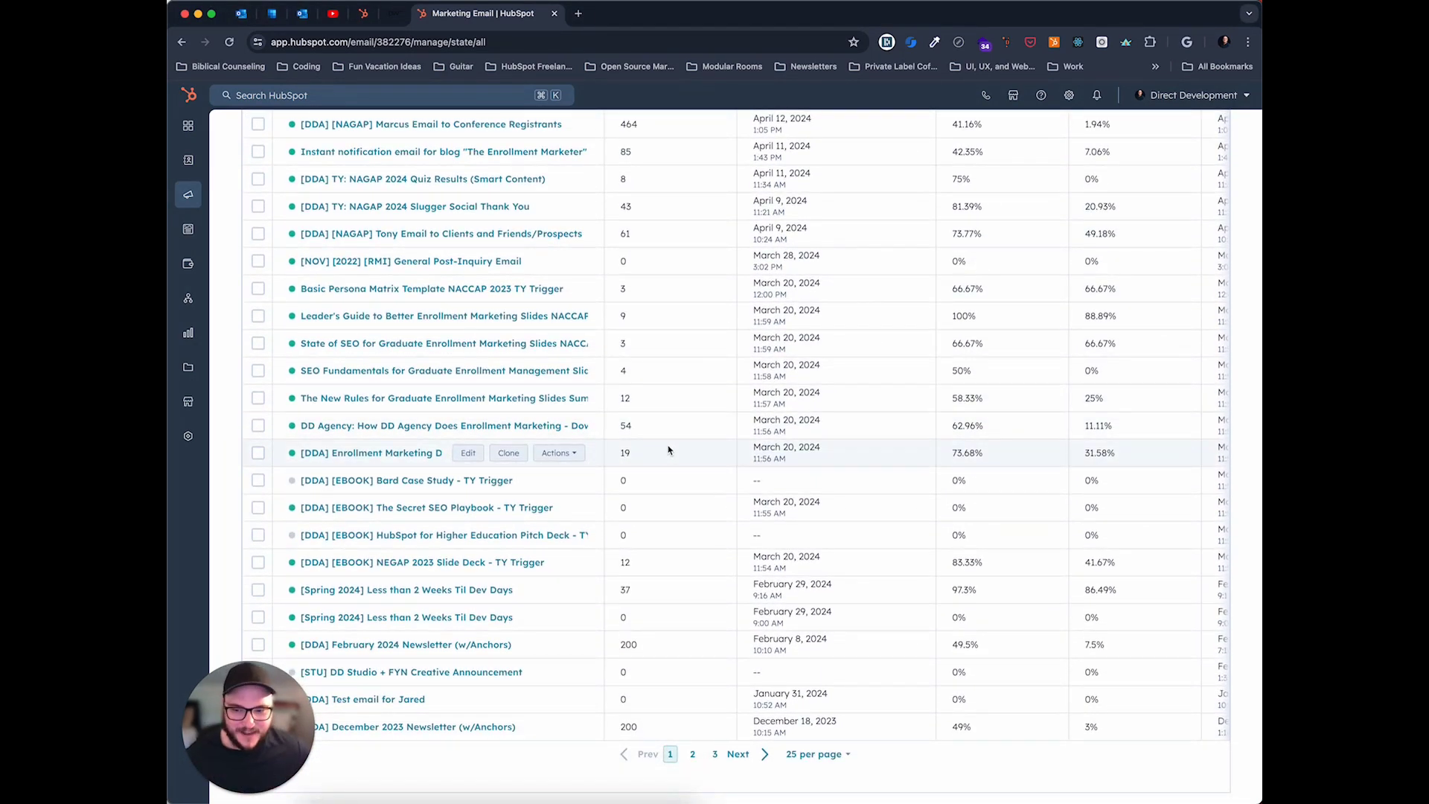
scroll(667, 452, "up", 1)
scroll(669, 450, "up", 4)
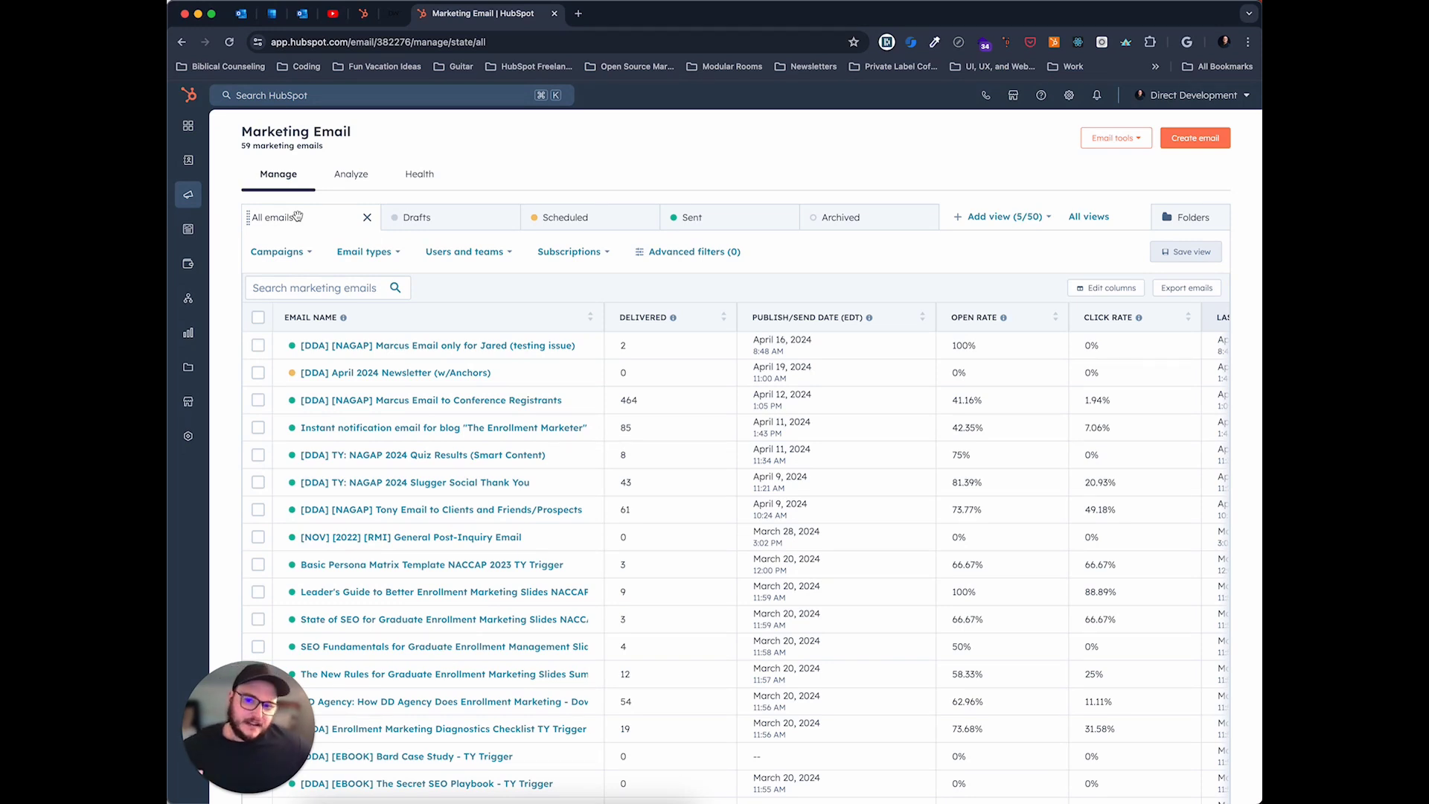
left_click(429, 216)
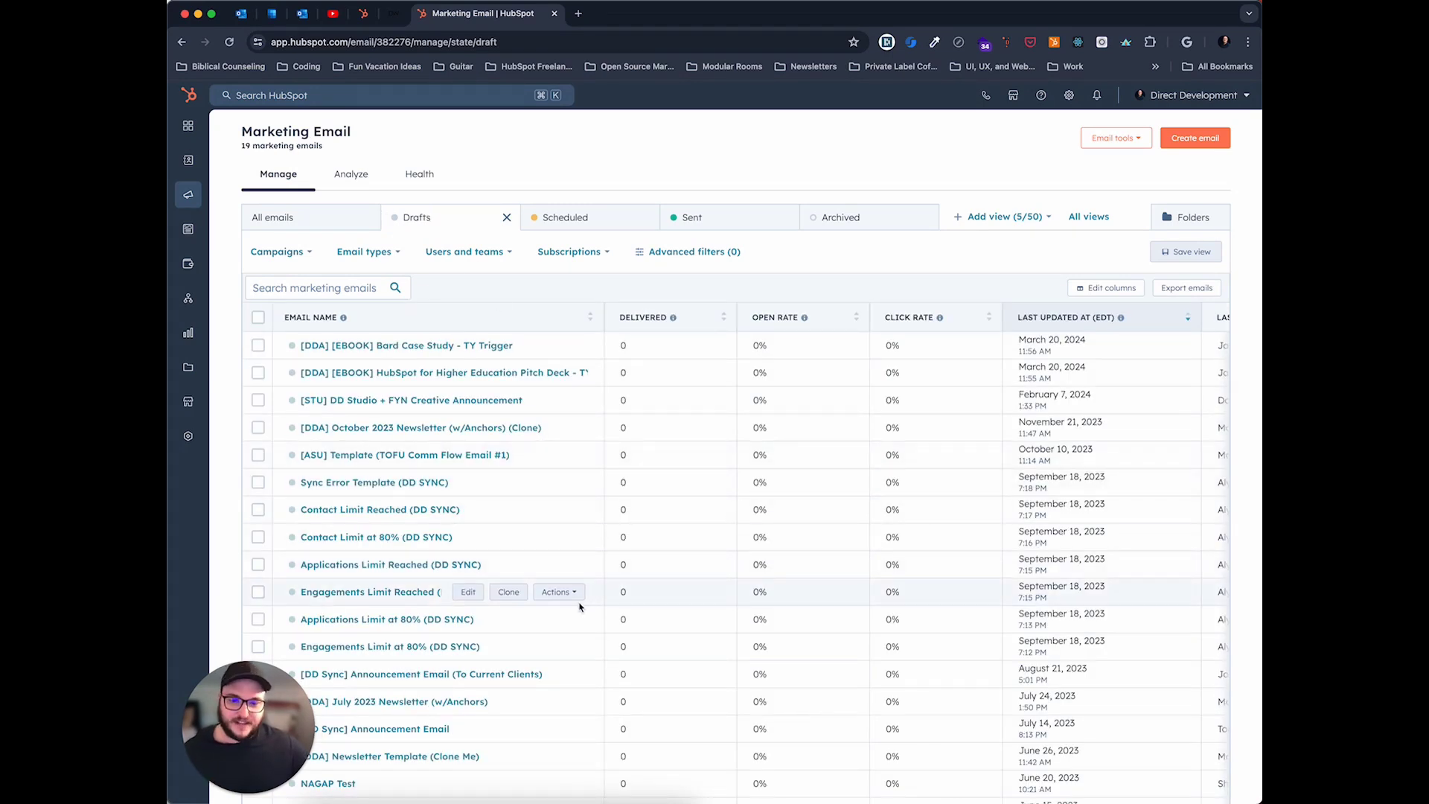
left_click(564, 216)
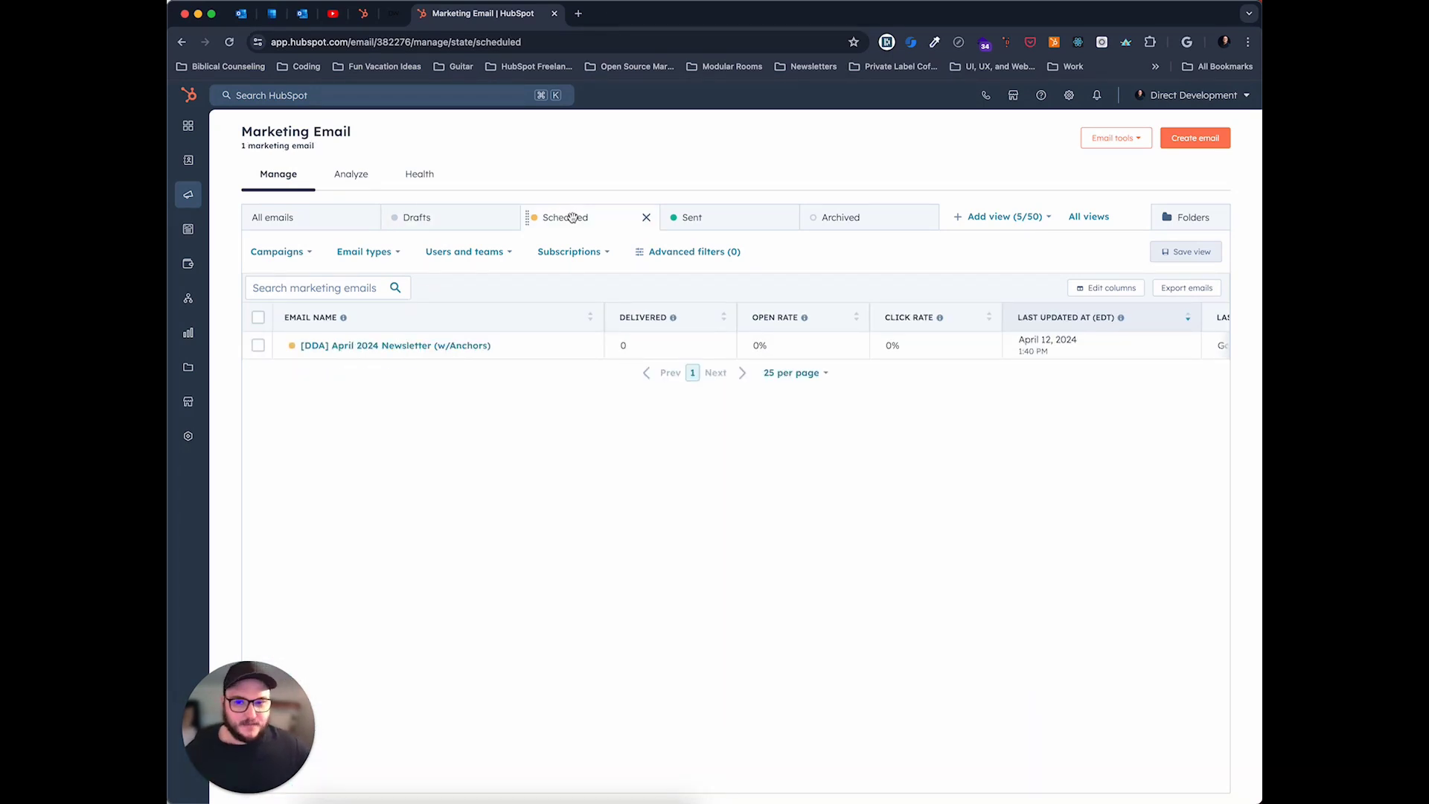
left_click(744, 217)
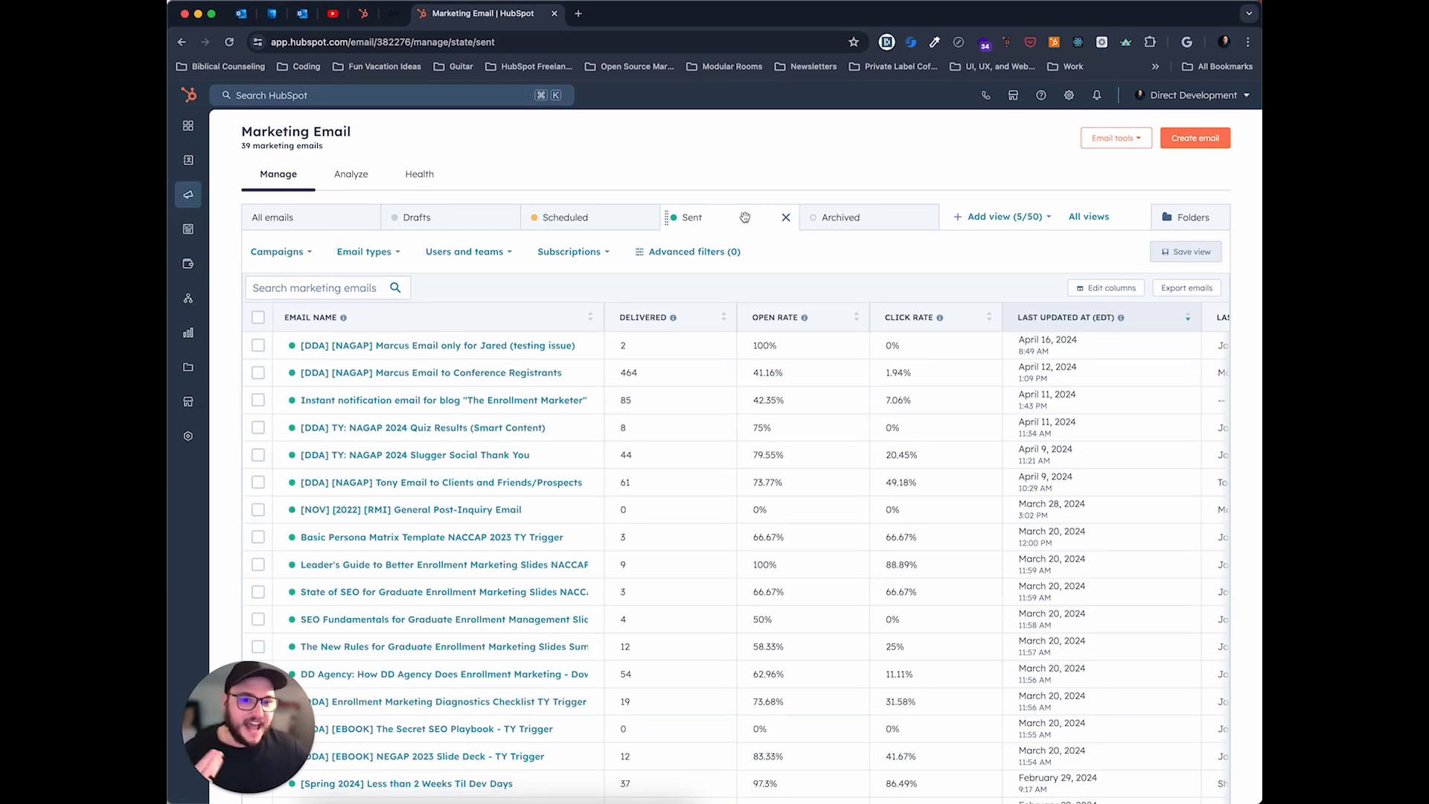
left_click(861, 218)
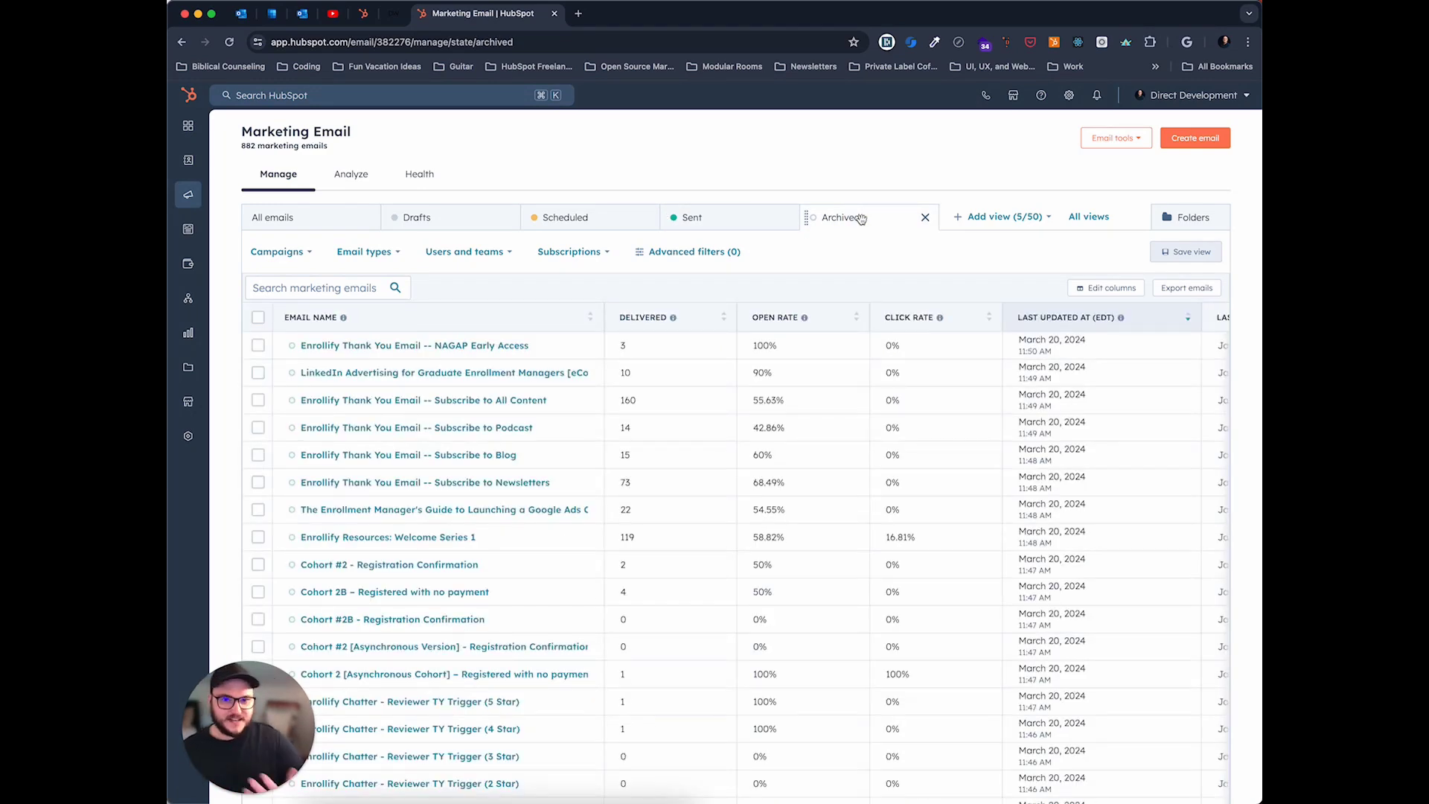
left_click(271, 217)
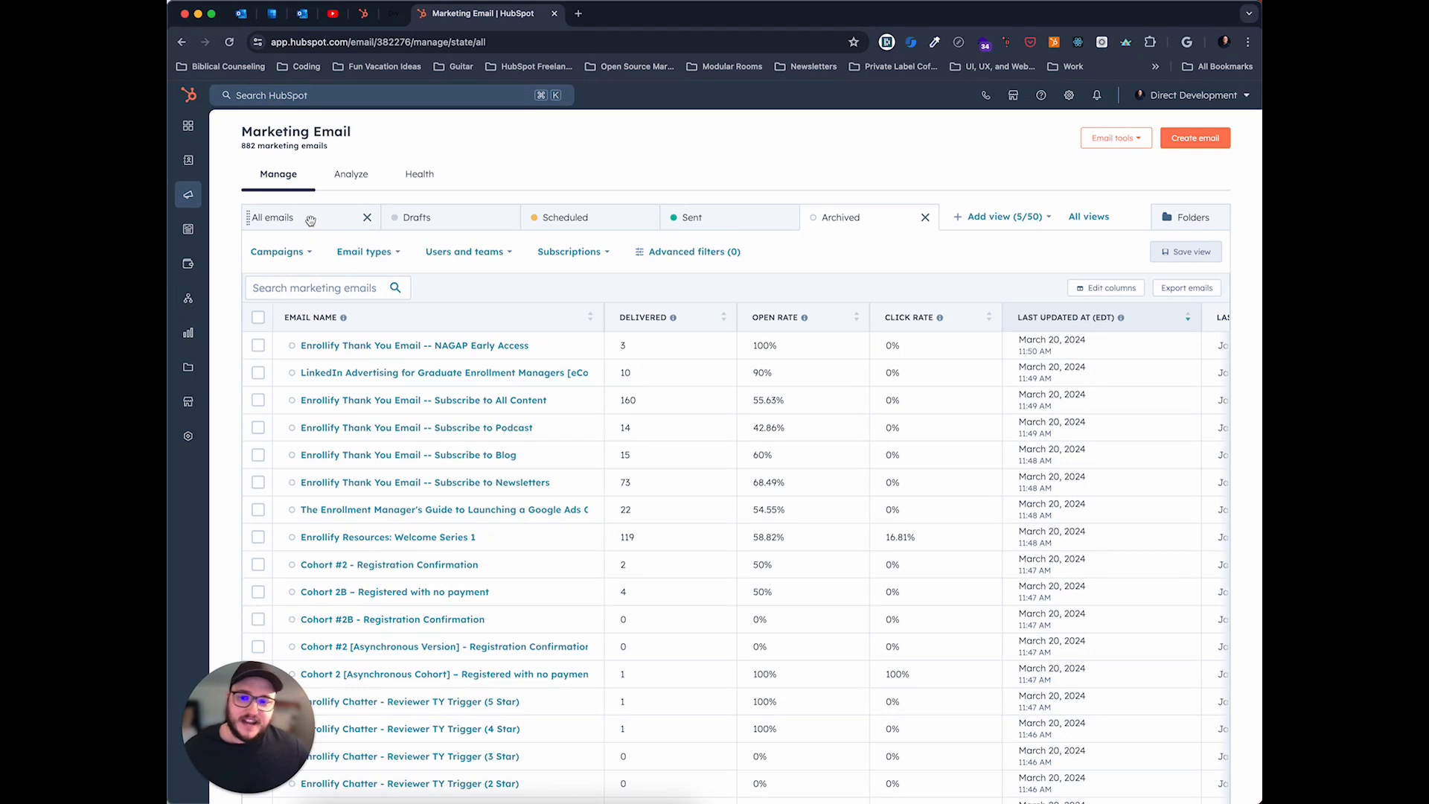
Step: Examine the filter options for campaigns, email types, users and teams, and subscriptions, plus the advanced filters
left_click(290, 254)
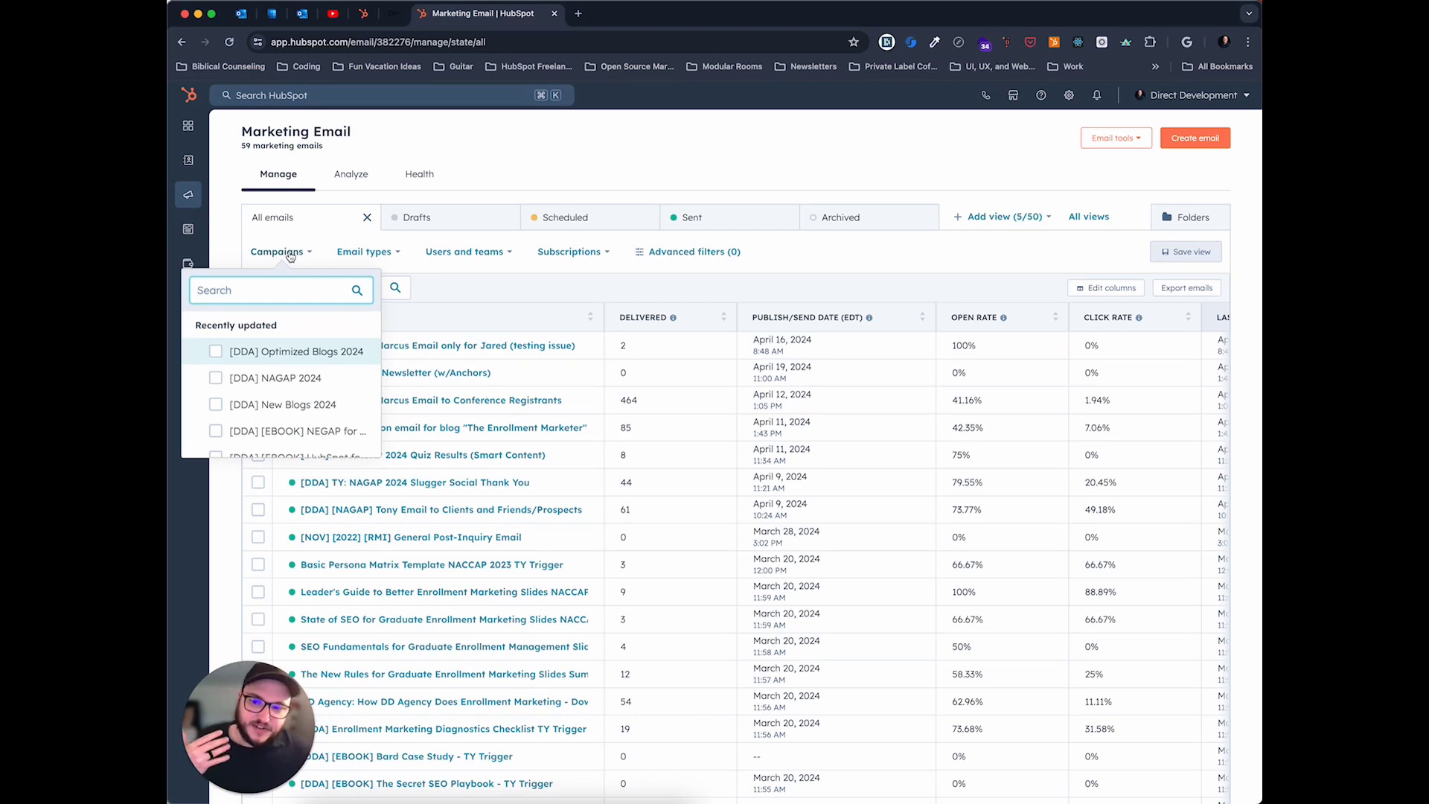
left_click(366, 253)
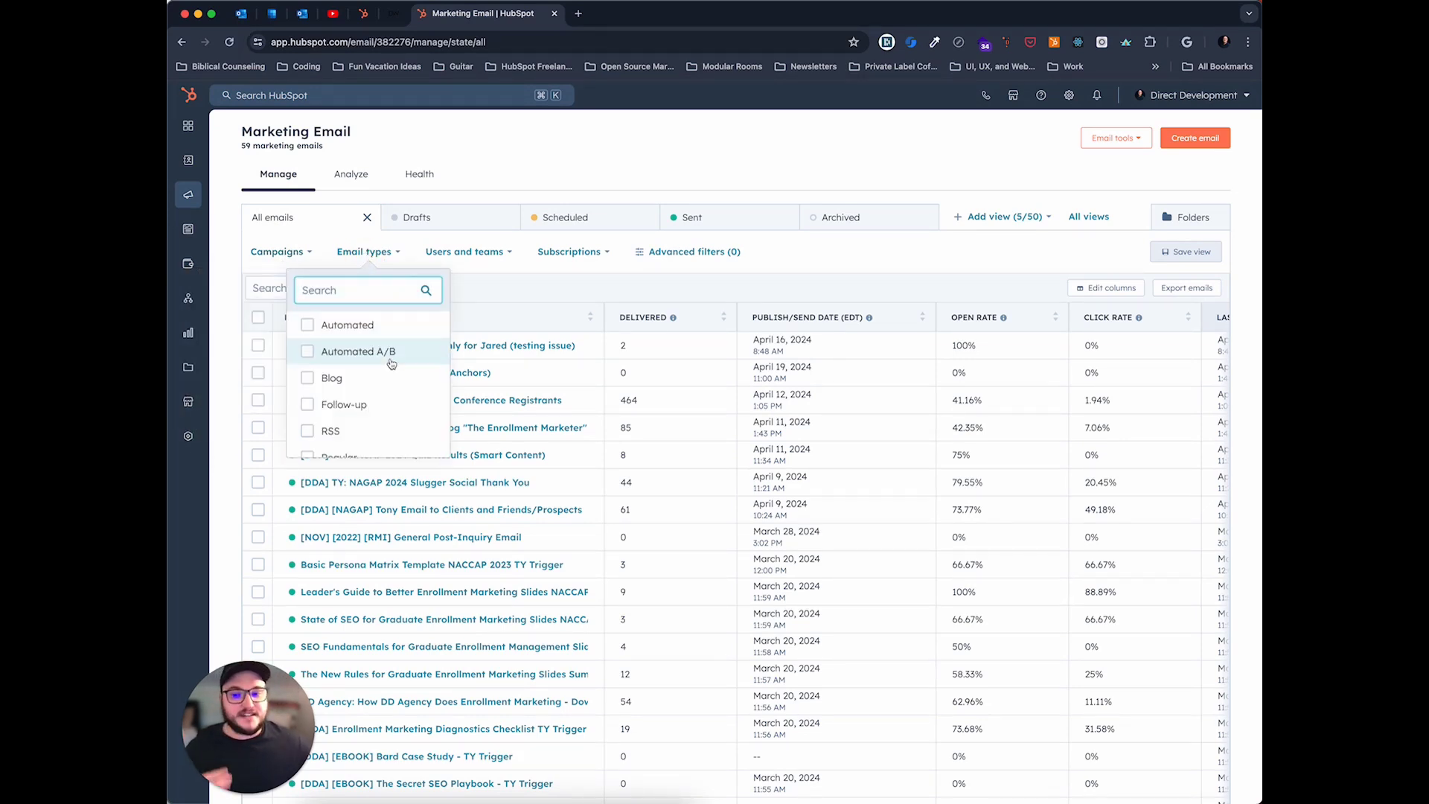
left_click(465, 252)
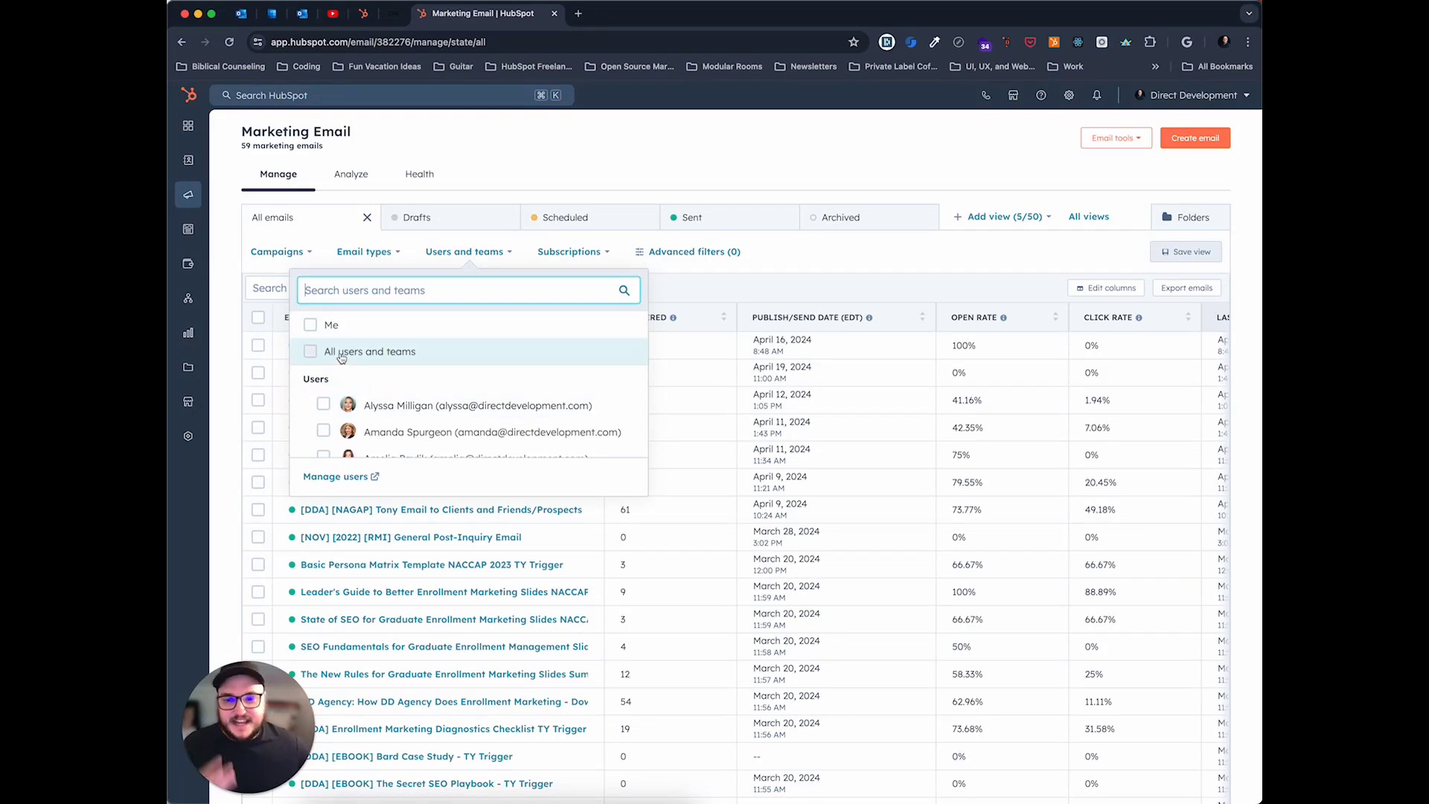
scroll(430, 414, "down", 1)
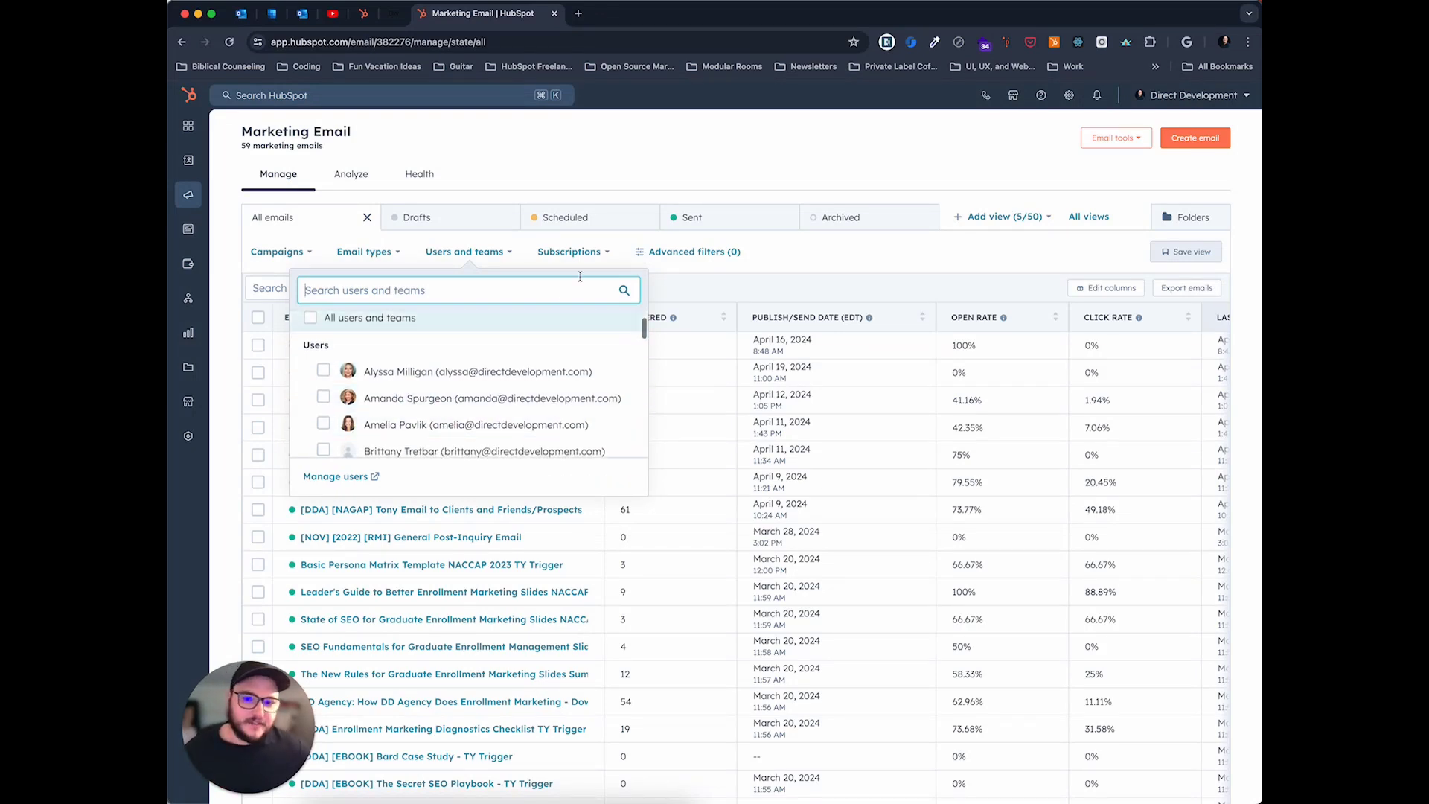
left_click(580, 251)
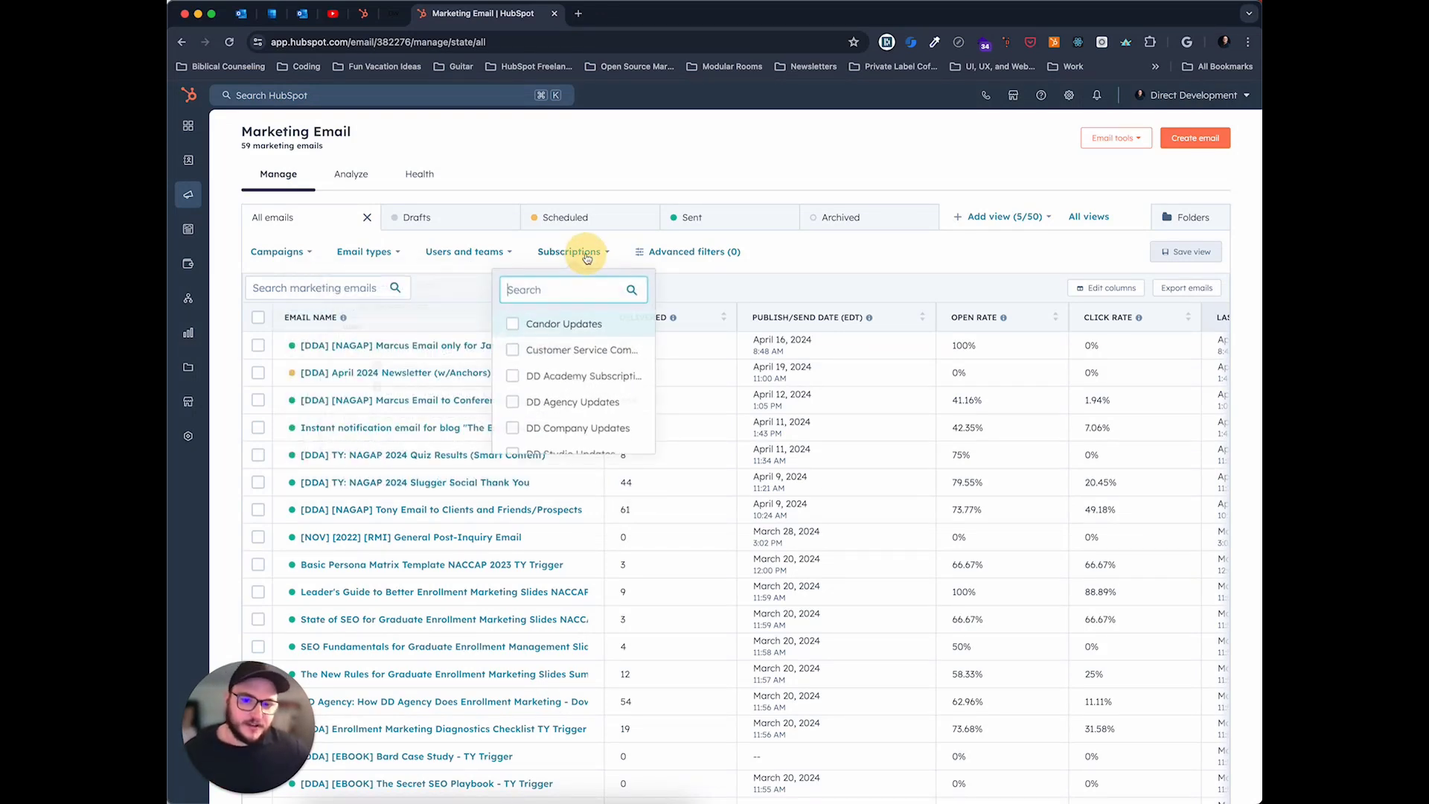
left_click(674, 253)
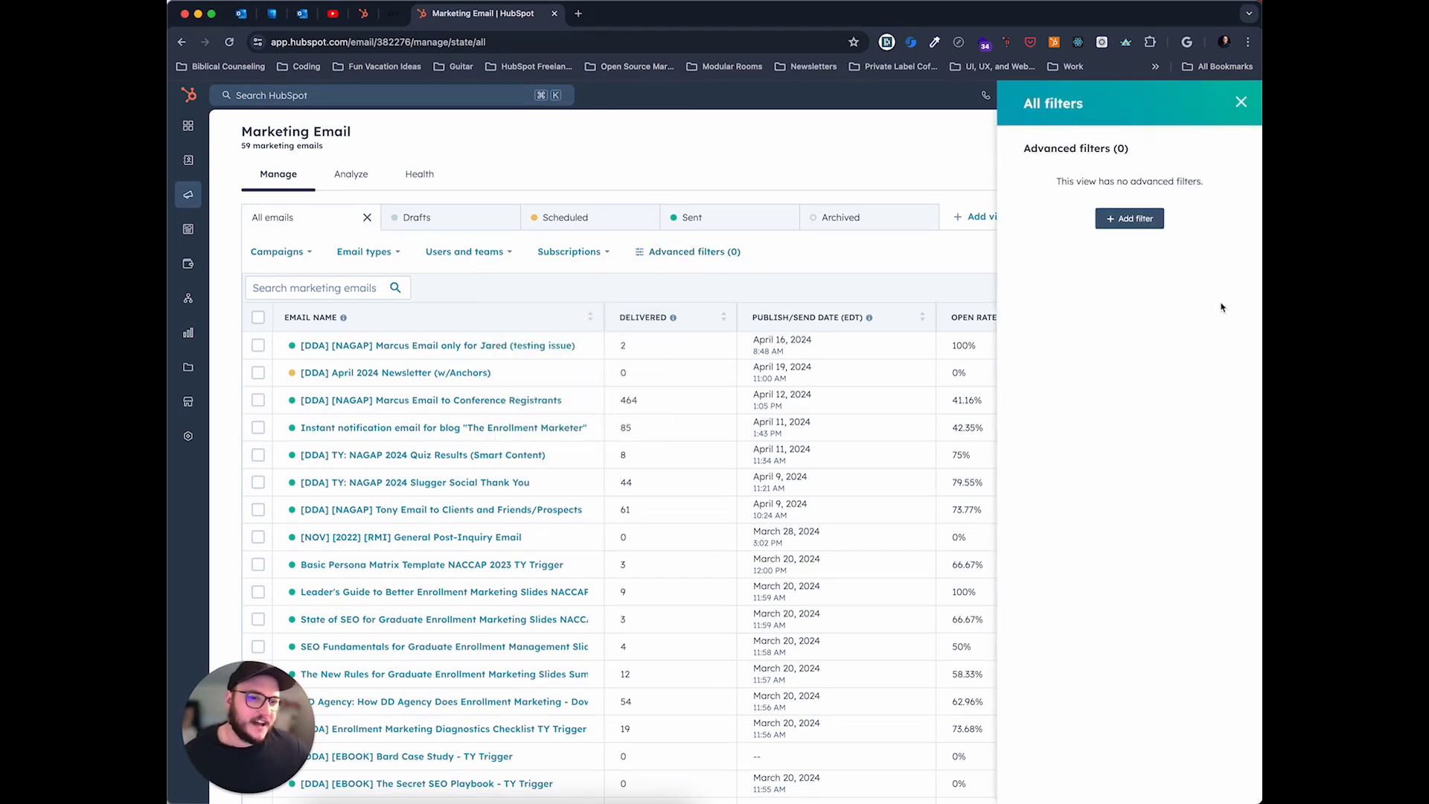
left_click(688, 252)
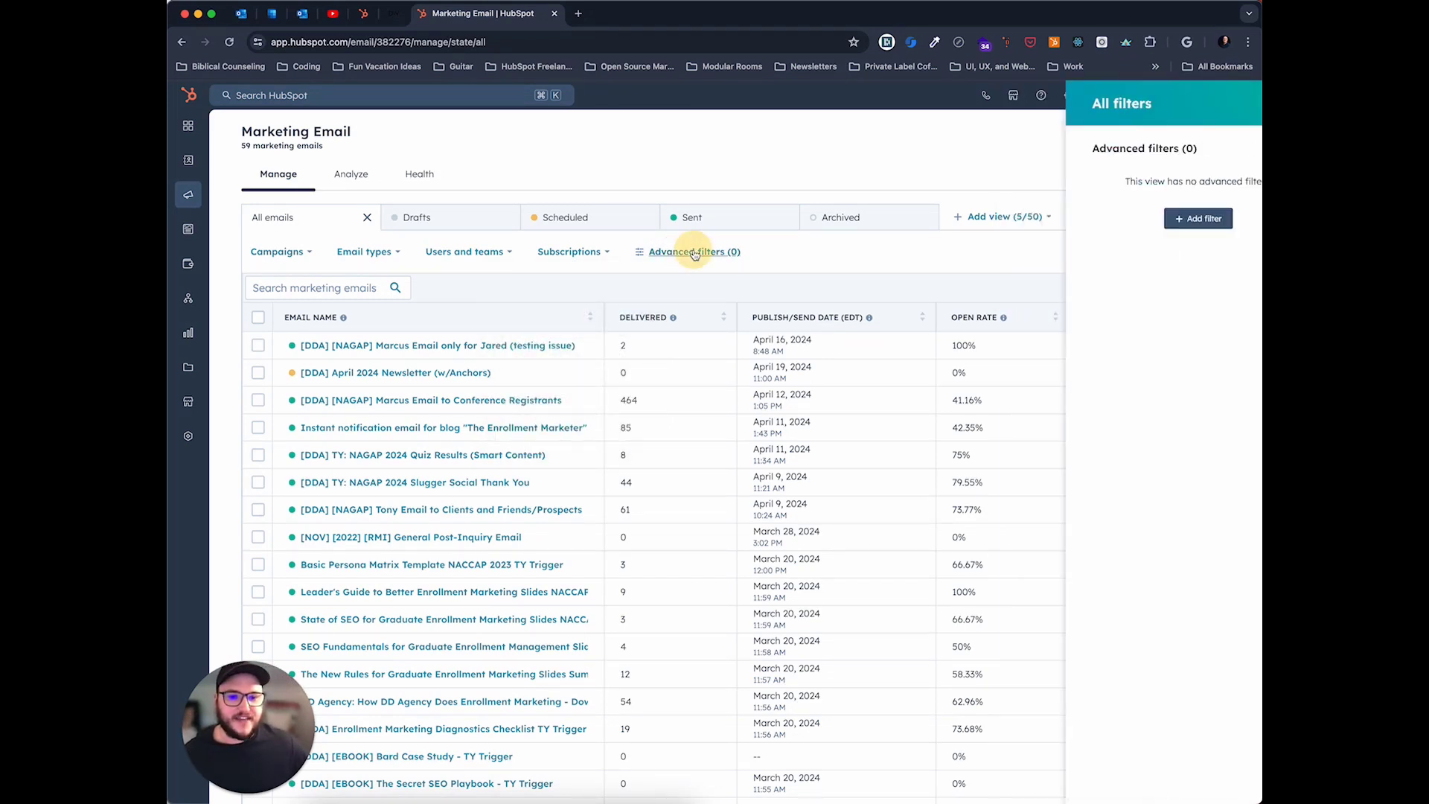
left_click(1129, 218)
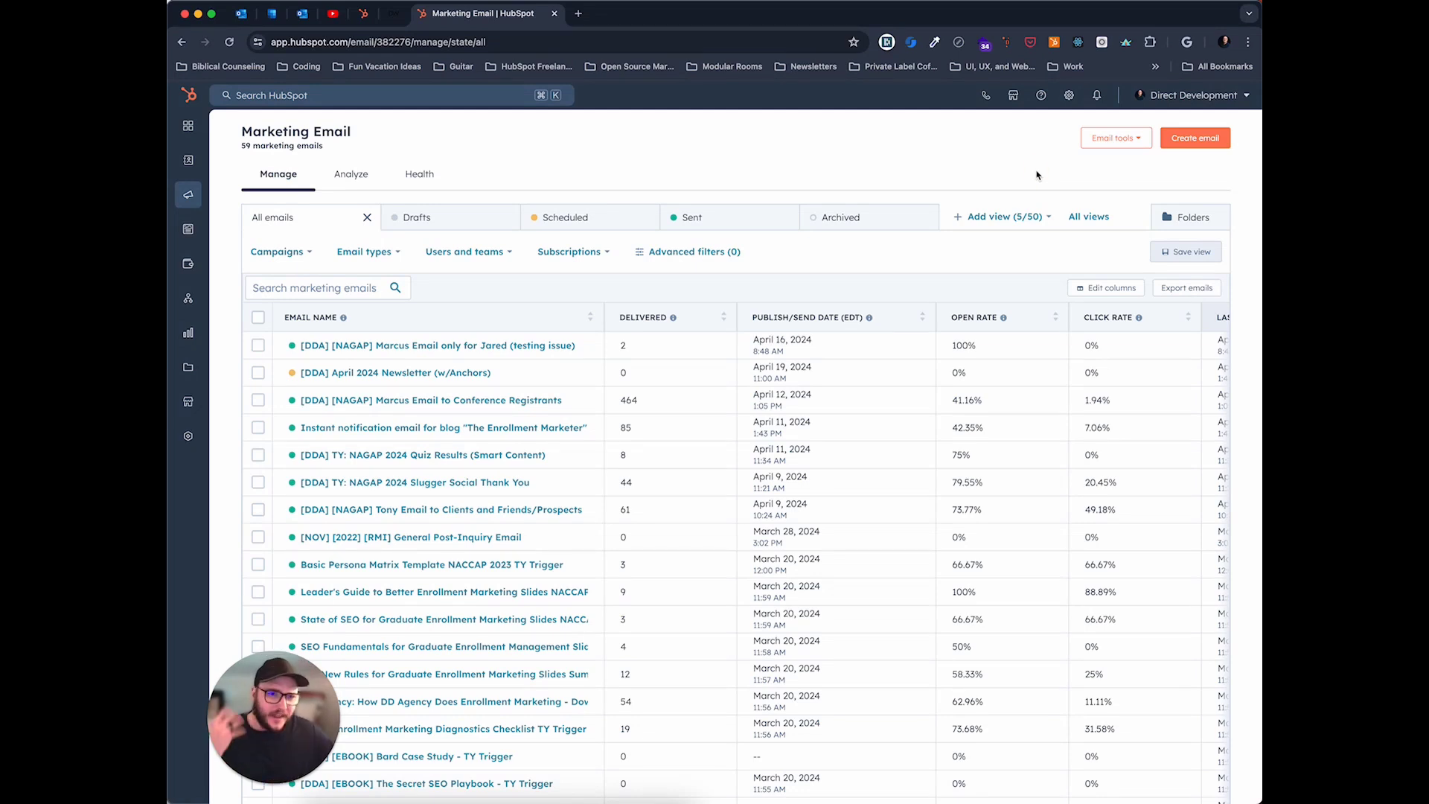
Step: Start creating a Regular email and switch the template selection from Custom to Drag and drop
left_click(1194, 141)
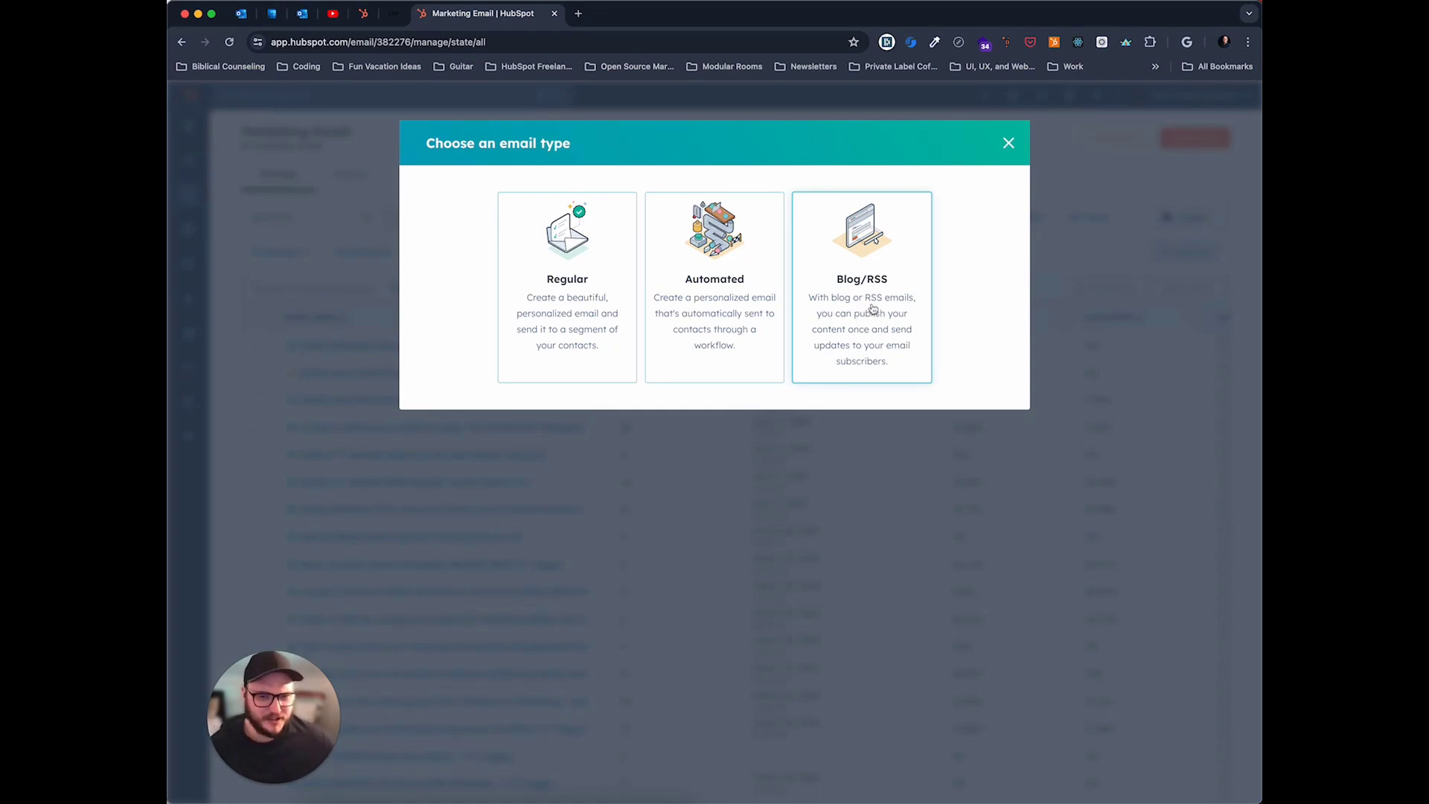
left_click(529, 253)
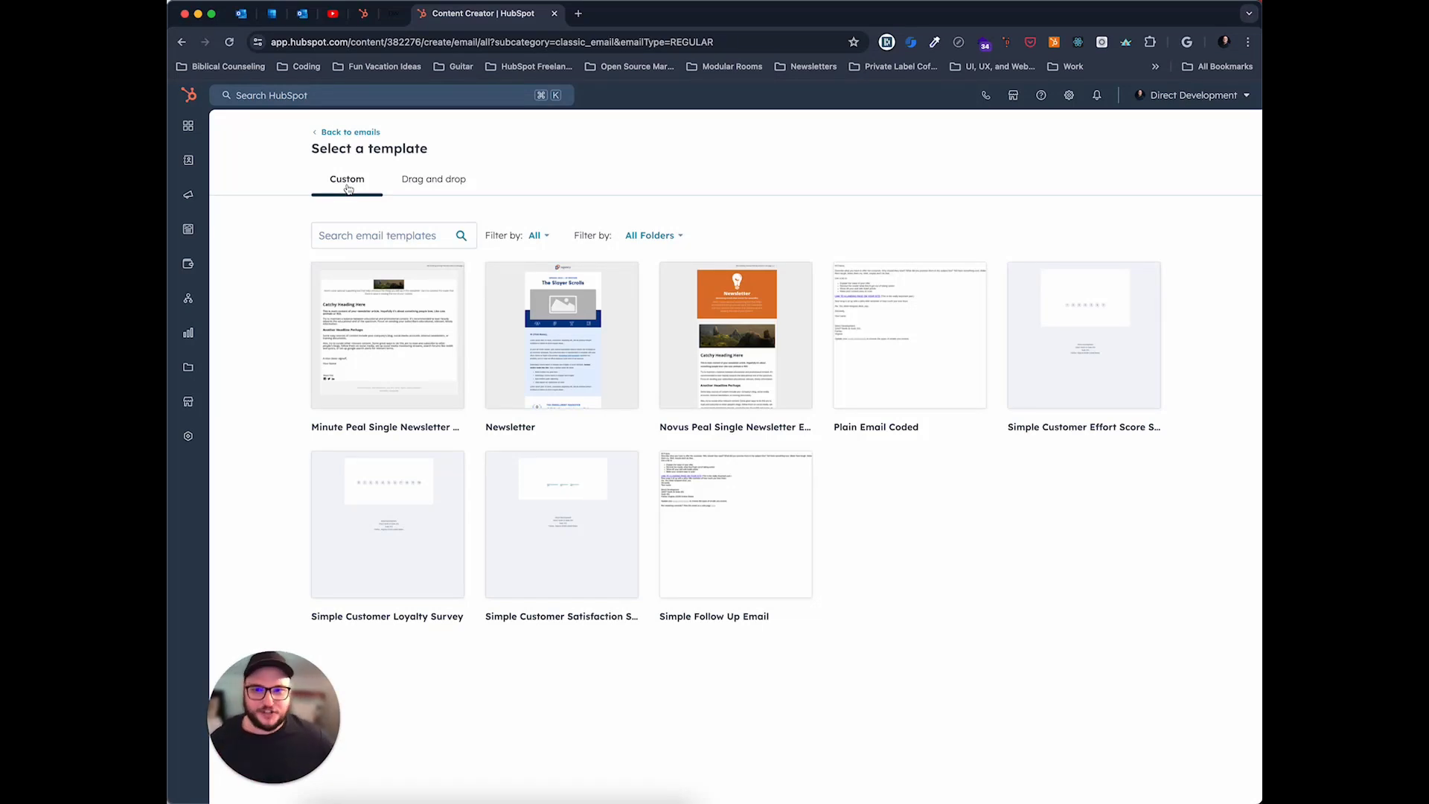
left_click(347, 186)
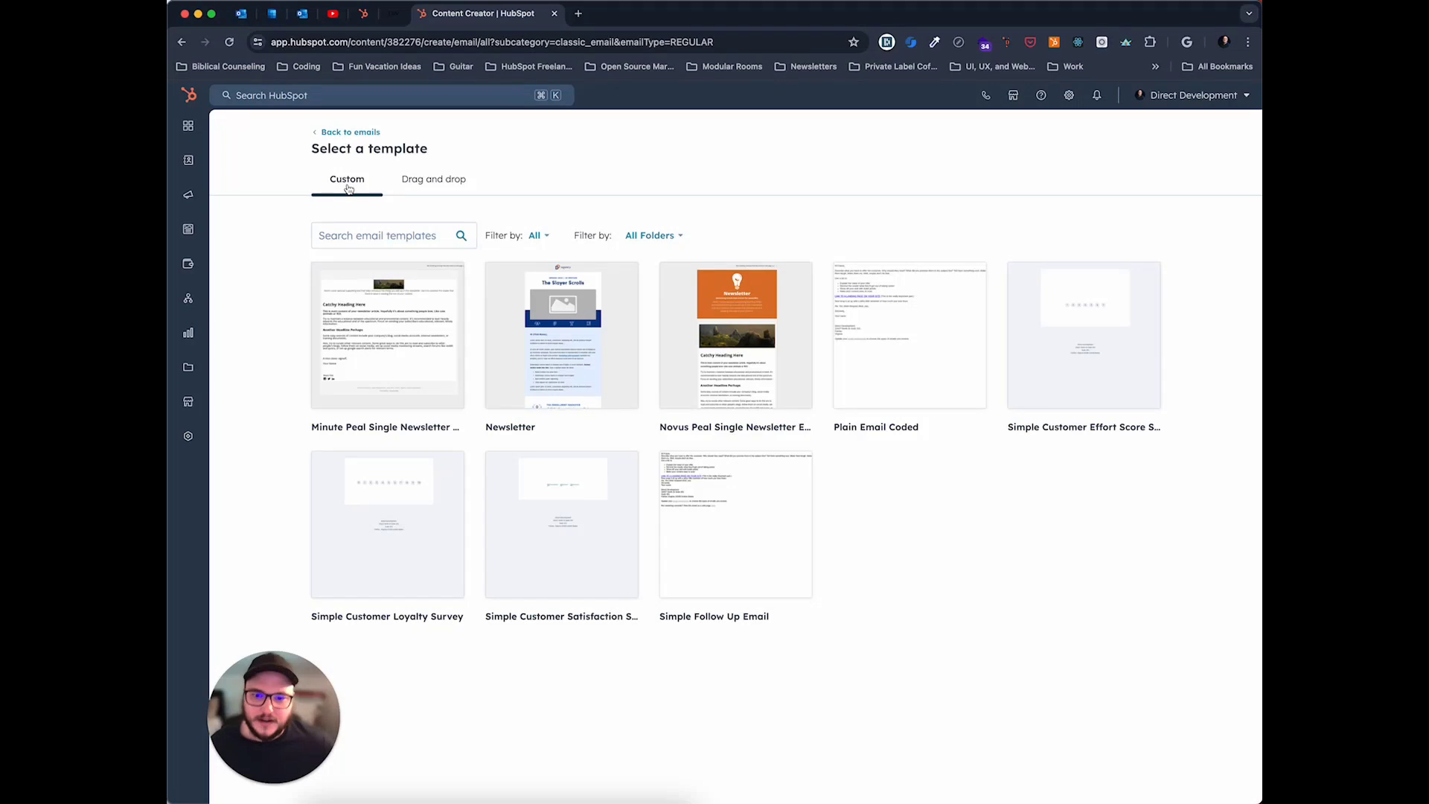
left_click(431, 182)
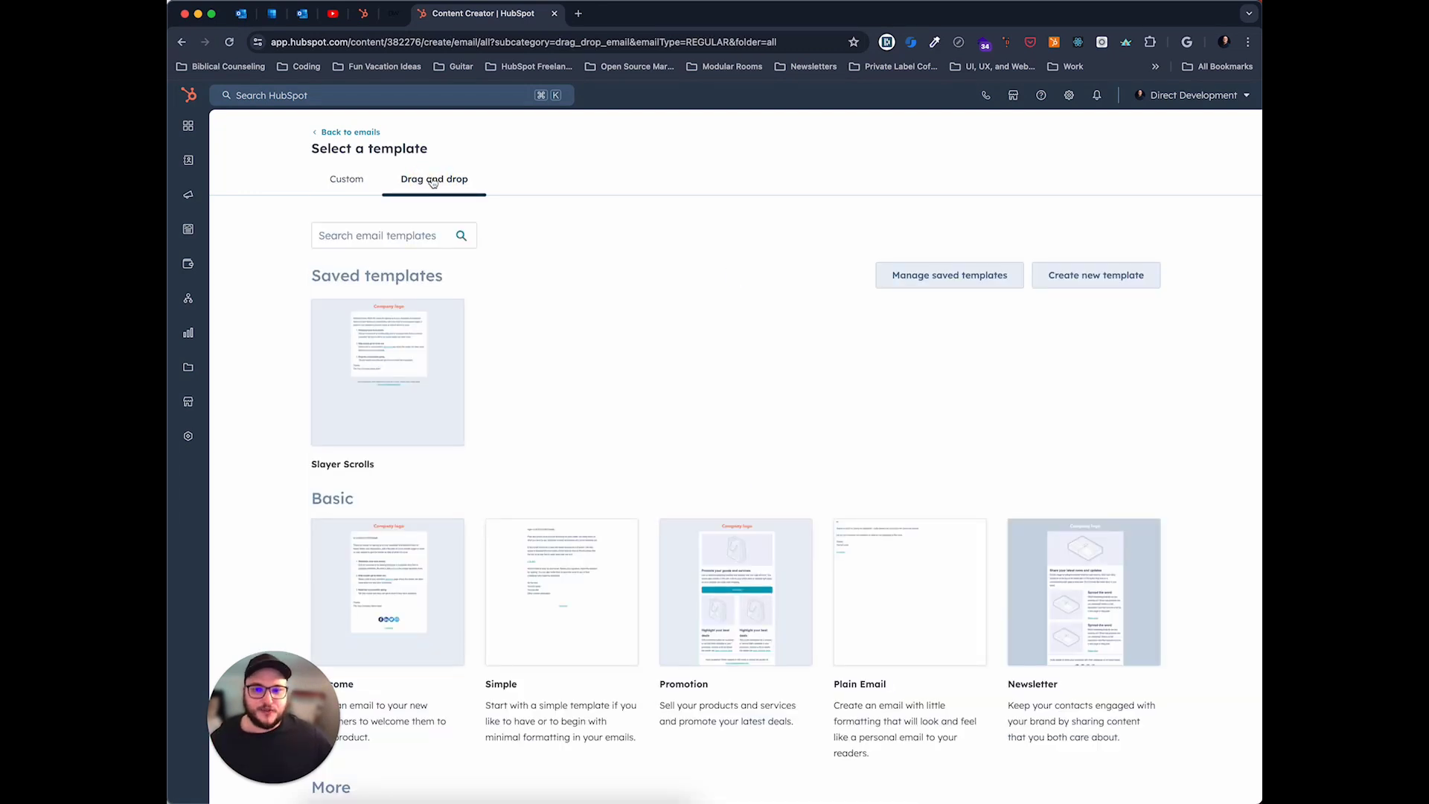
Step: Browse the drag-and-drop templates and create the email from the Welcome template in the Basic group
scroll(637, 312, "down", 2)
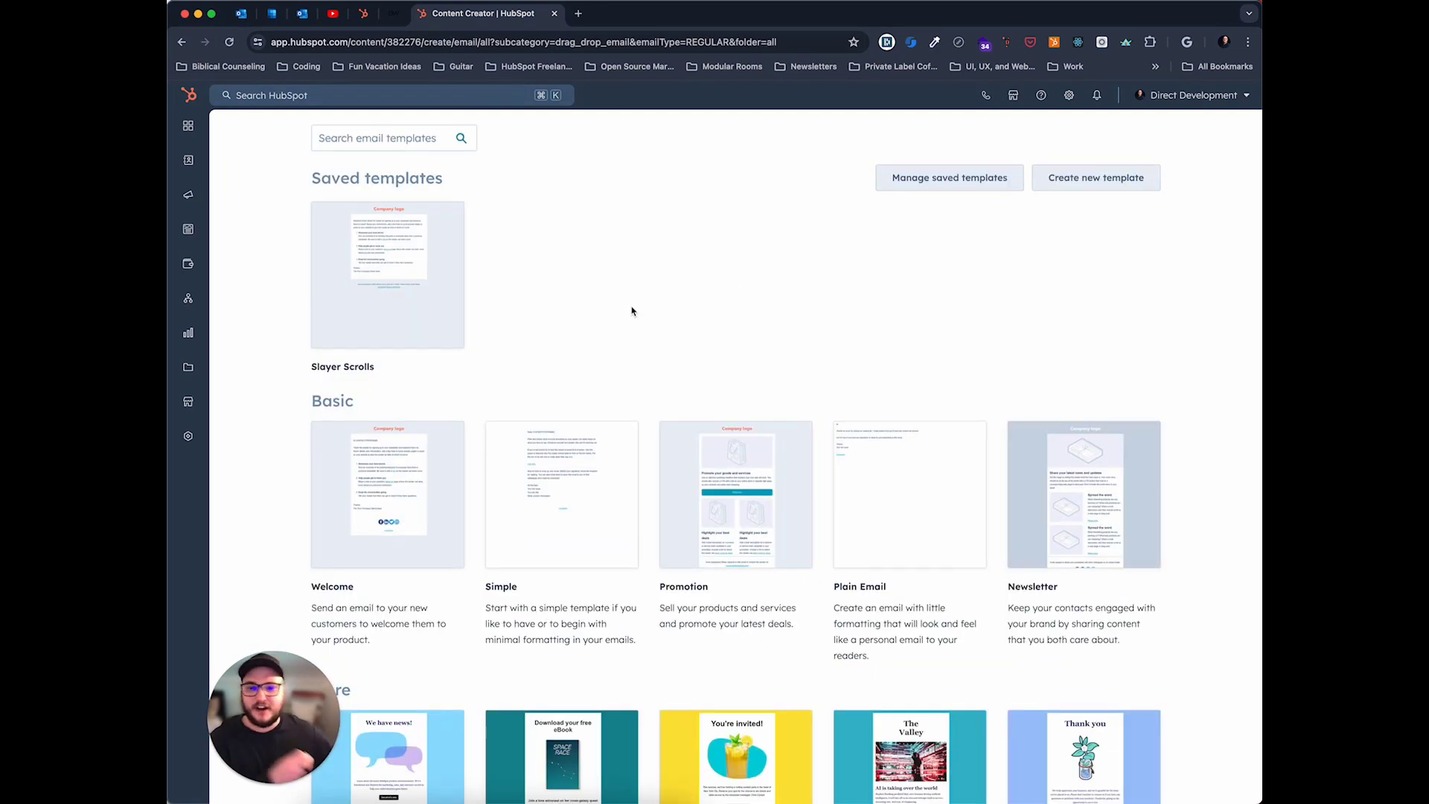
scroll(632, 311, "down", 4)
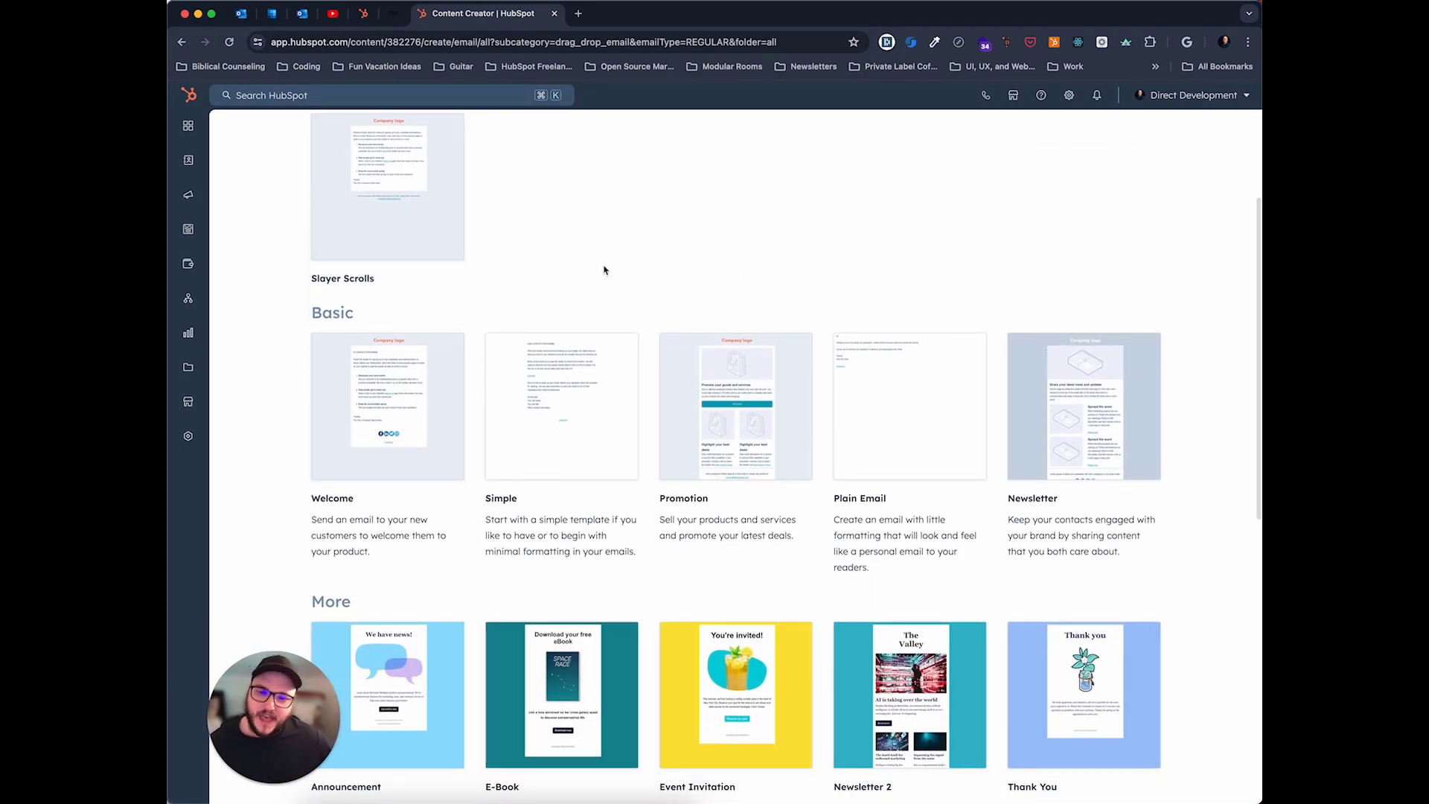
scroll(560, 243, "up", 1)
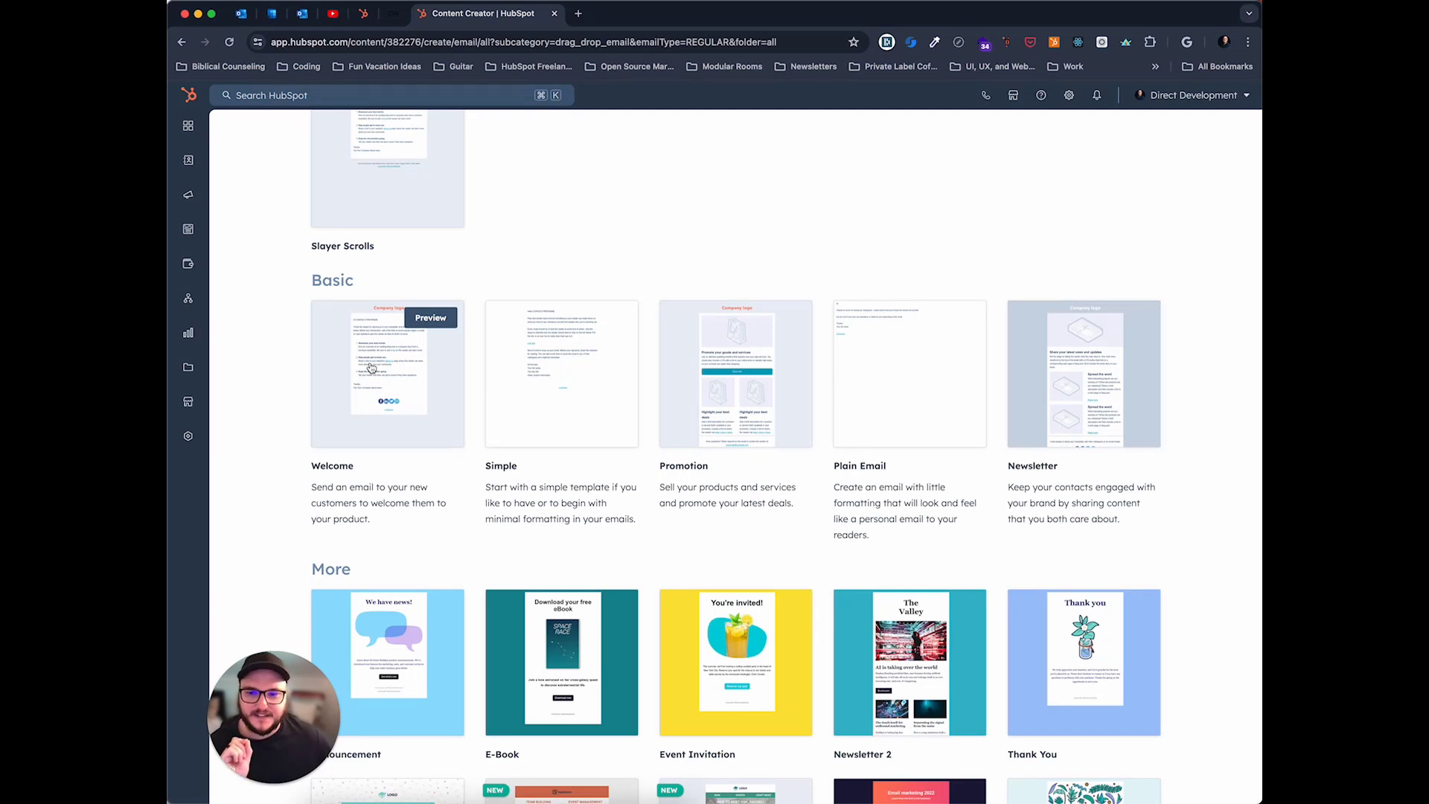
left_click(371, 368)
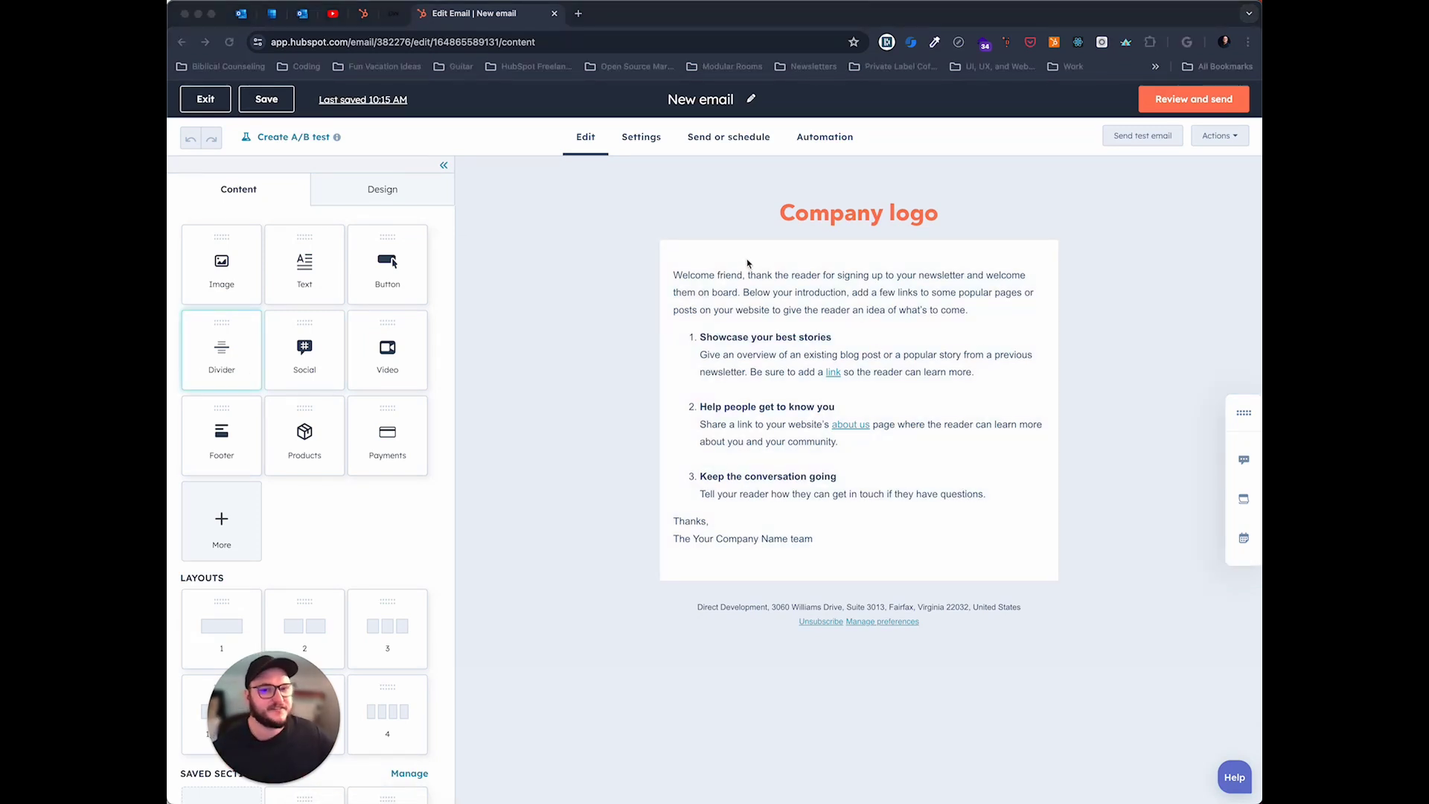
Step: Look at the editing options for the email's main text block and company logo
left_click(1051, 288)
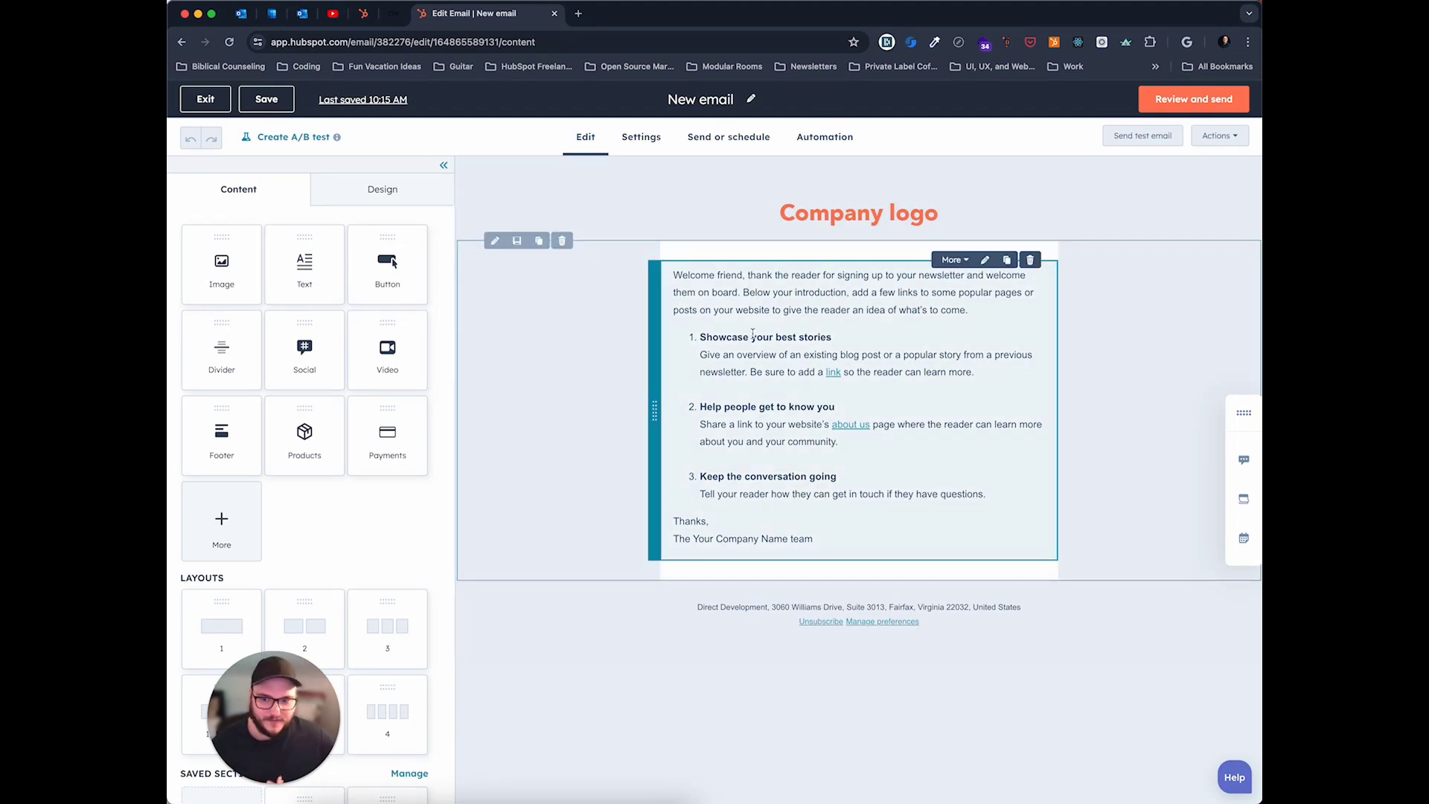
left_click(841, 215)
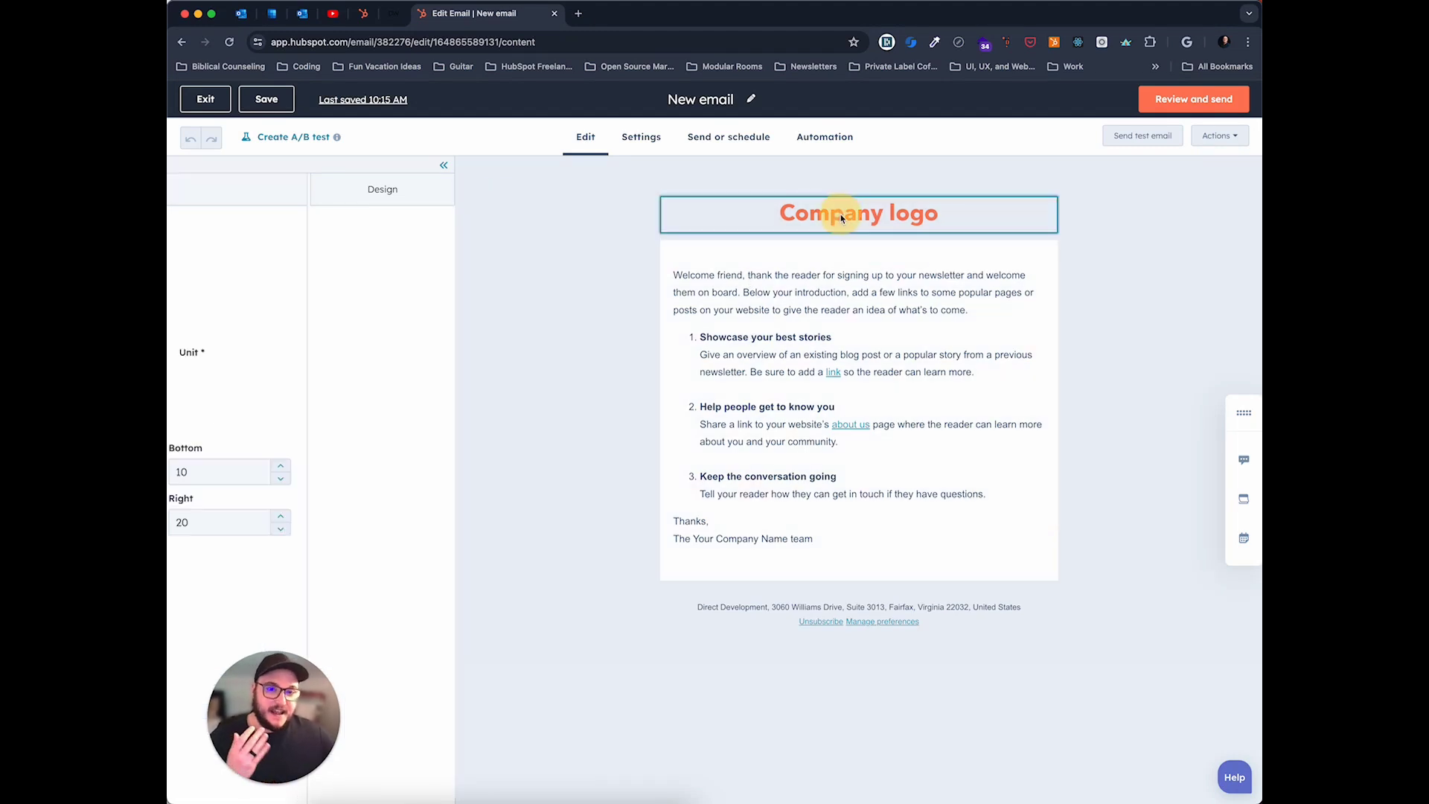
left_click(550, 387)
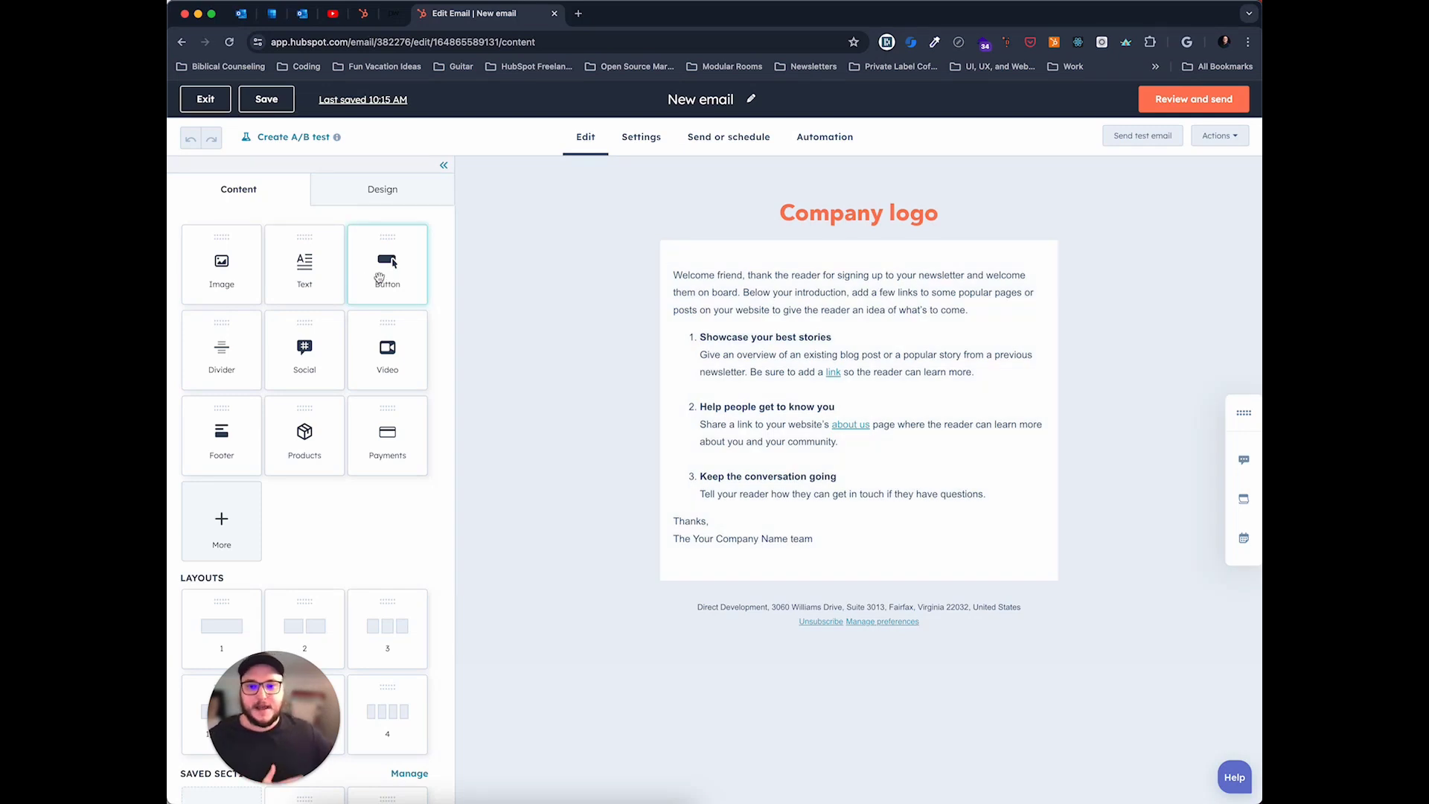
Step: Add a Button module directly below the closing text of the email body
mouse_move(381, 277)
left_mouse_down()
mouse_move(838, 495)
mouse_move(869, 531)
left_mouse_up()
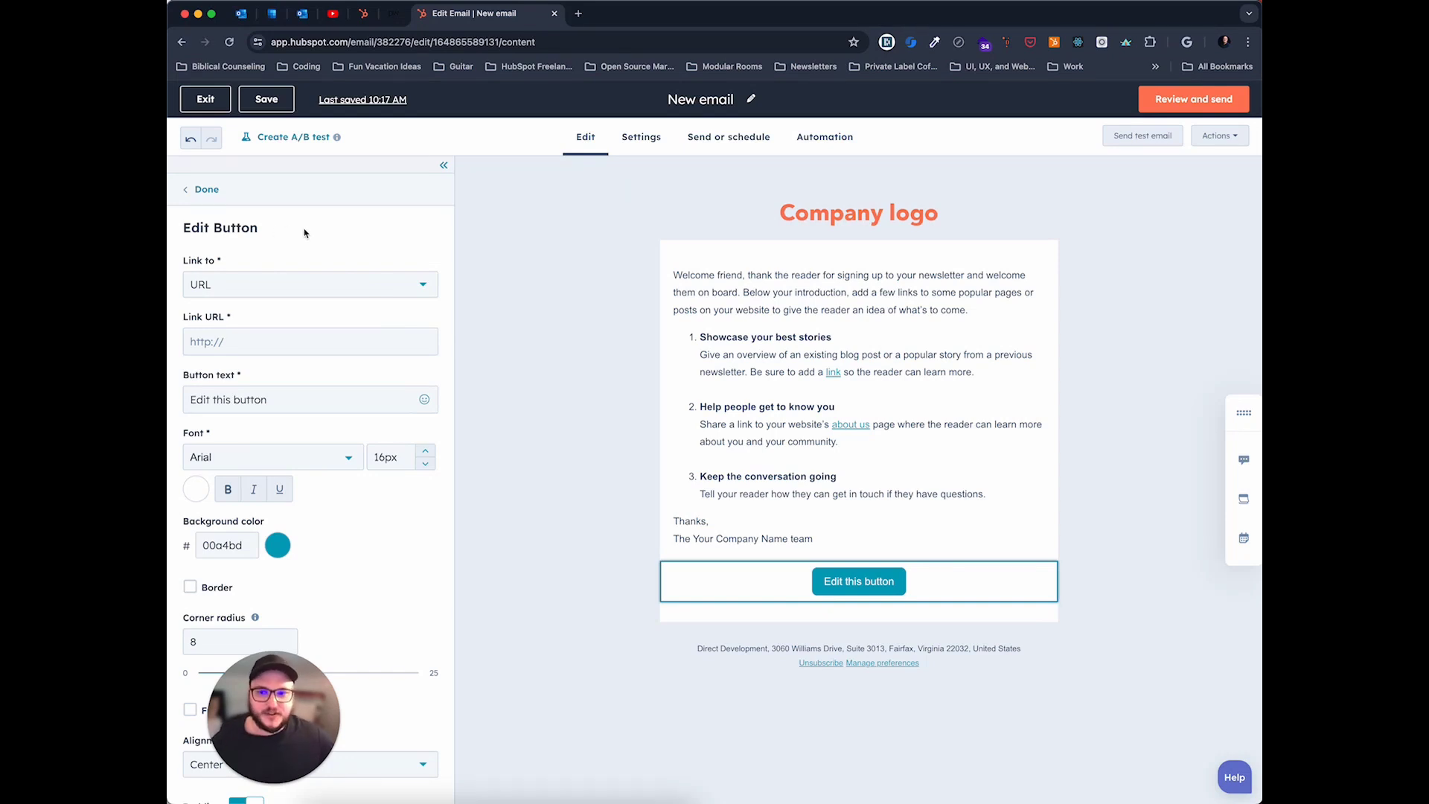
scroll(303, 233, "down", 1)
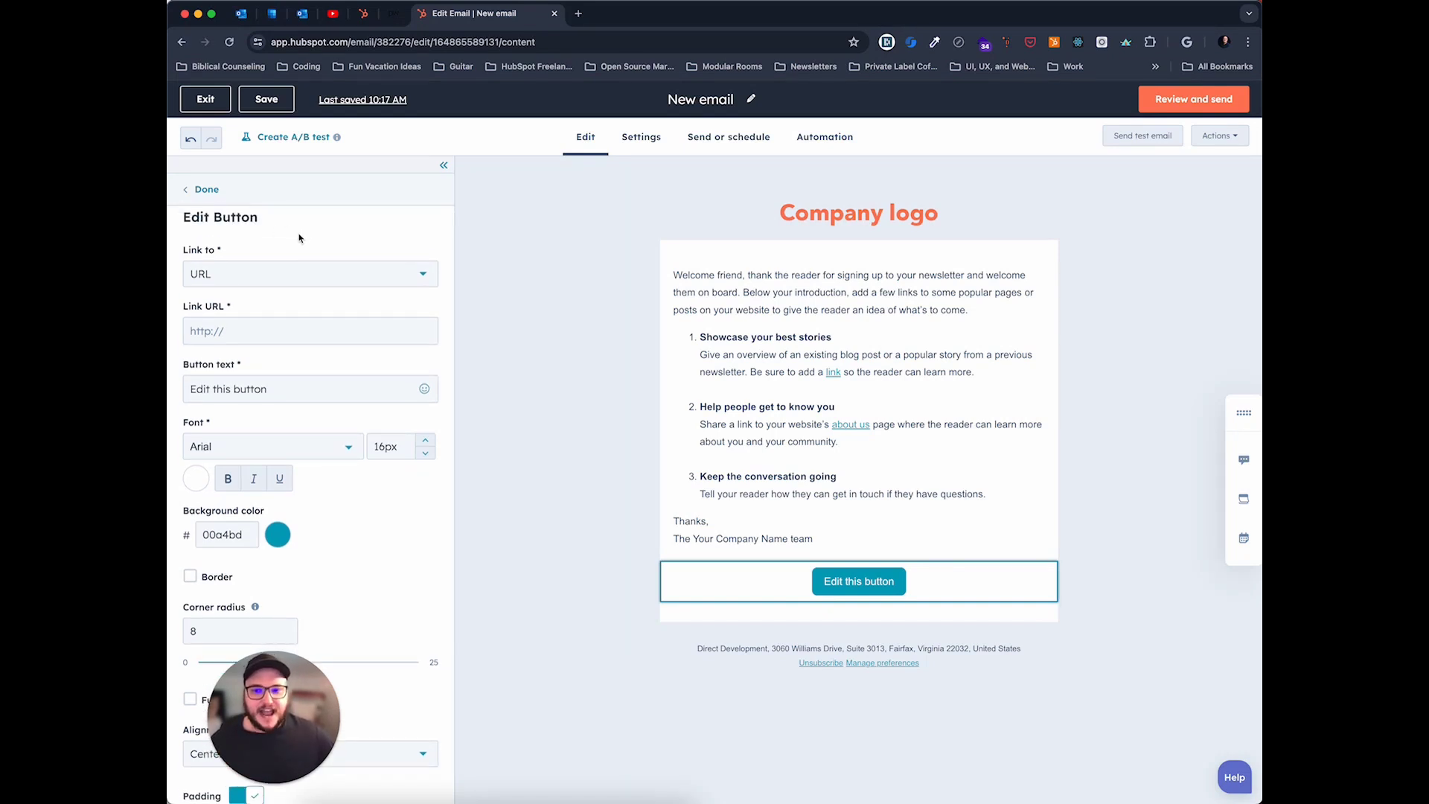
scroll(300, 234, "up", 1)
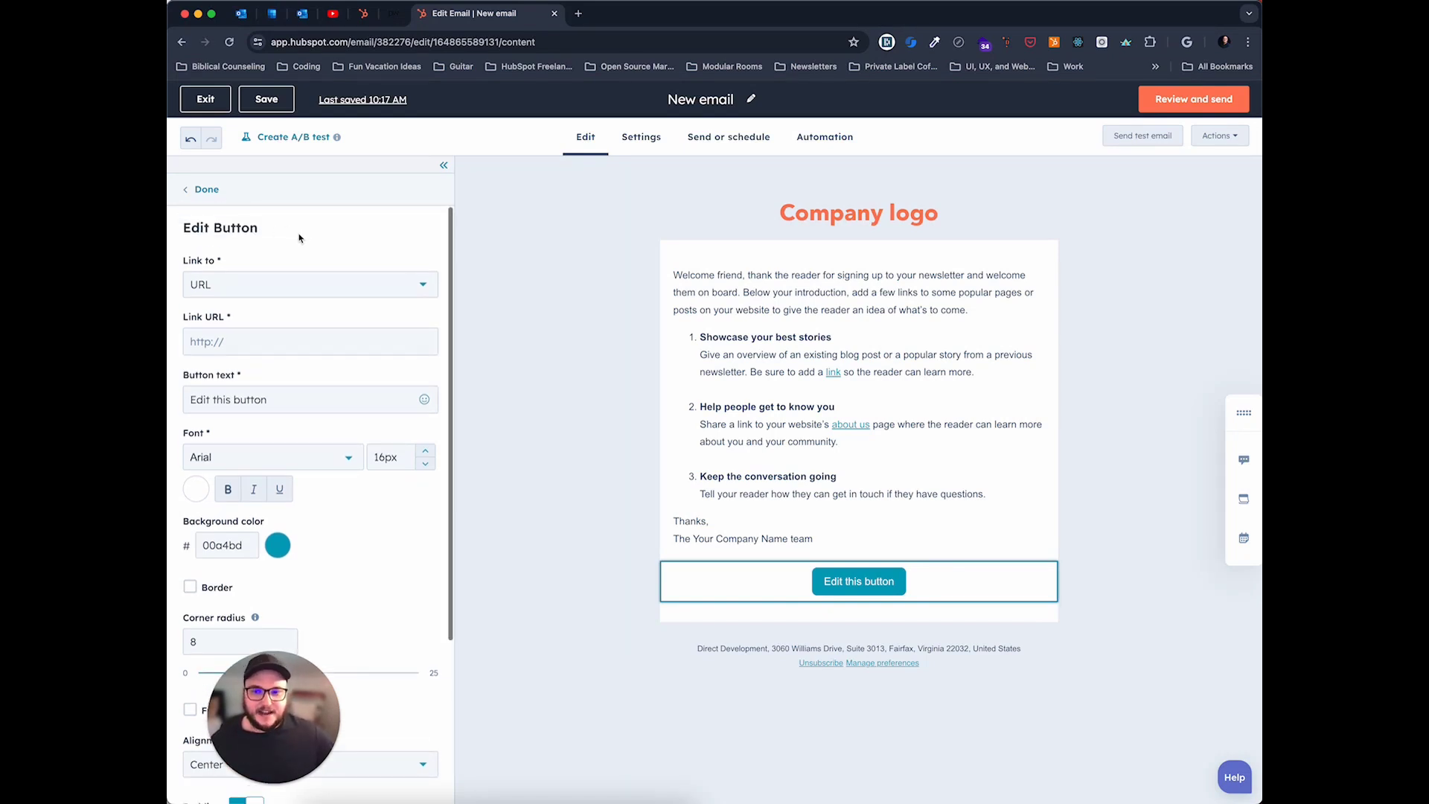
Step: Examine the new button's settings for link URL, text, font, background color, corner radius, alignment and padding
left_click(260, 333)
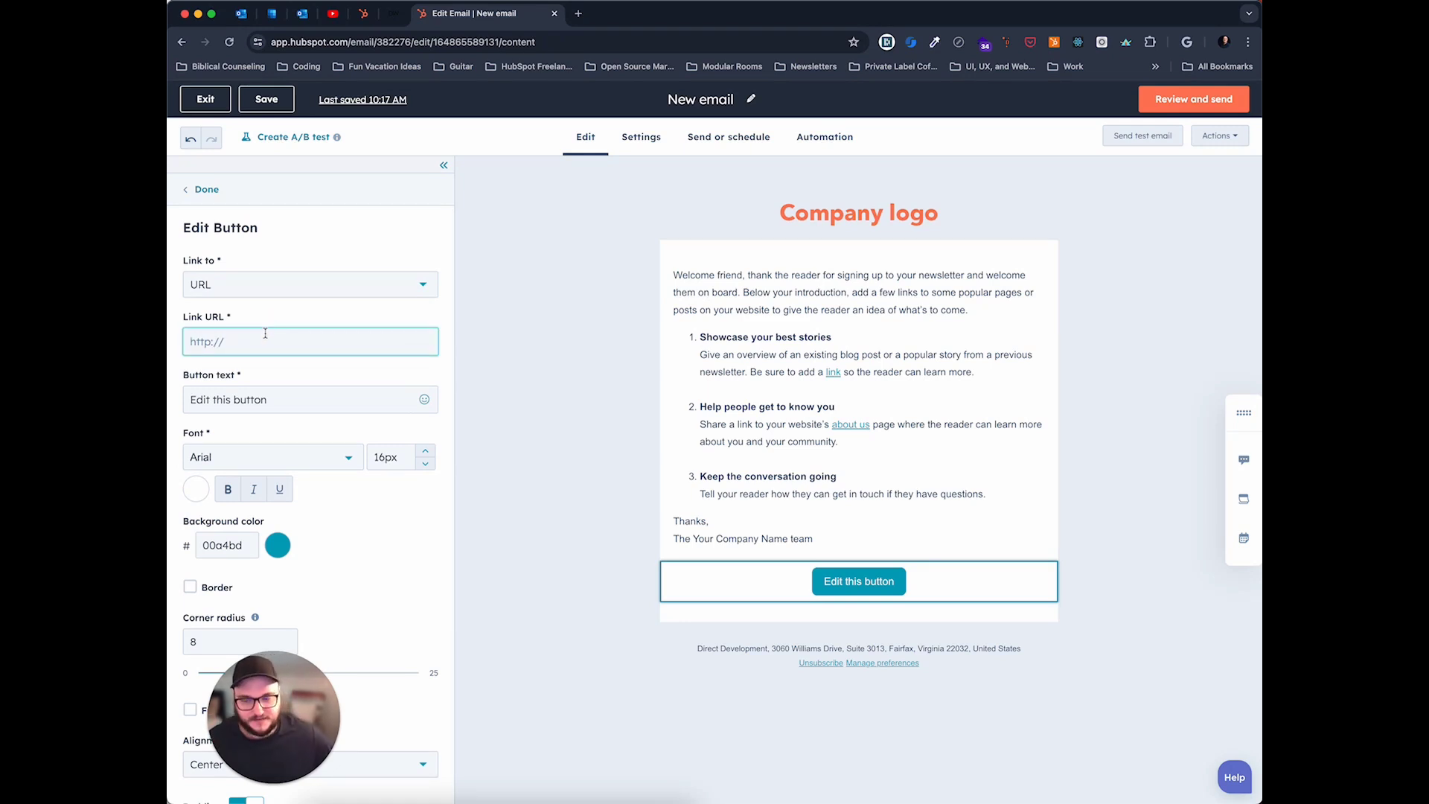
left_click(261, 400)
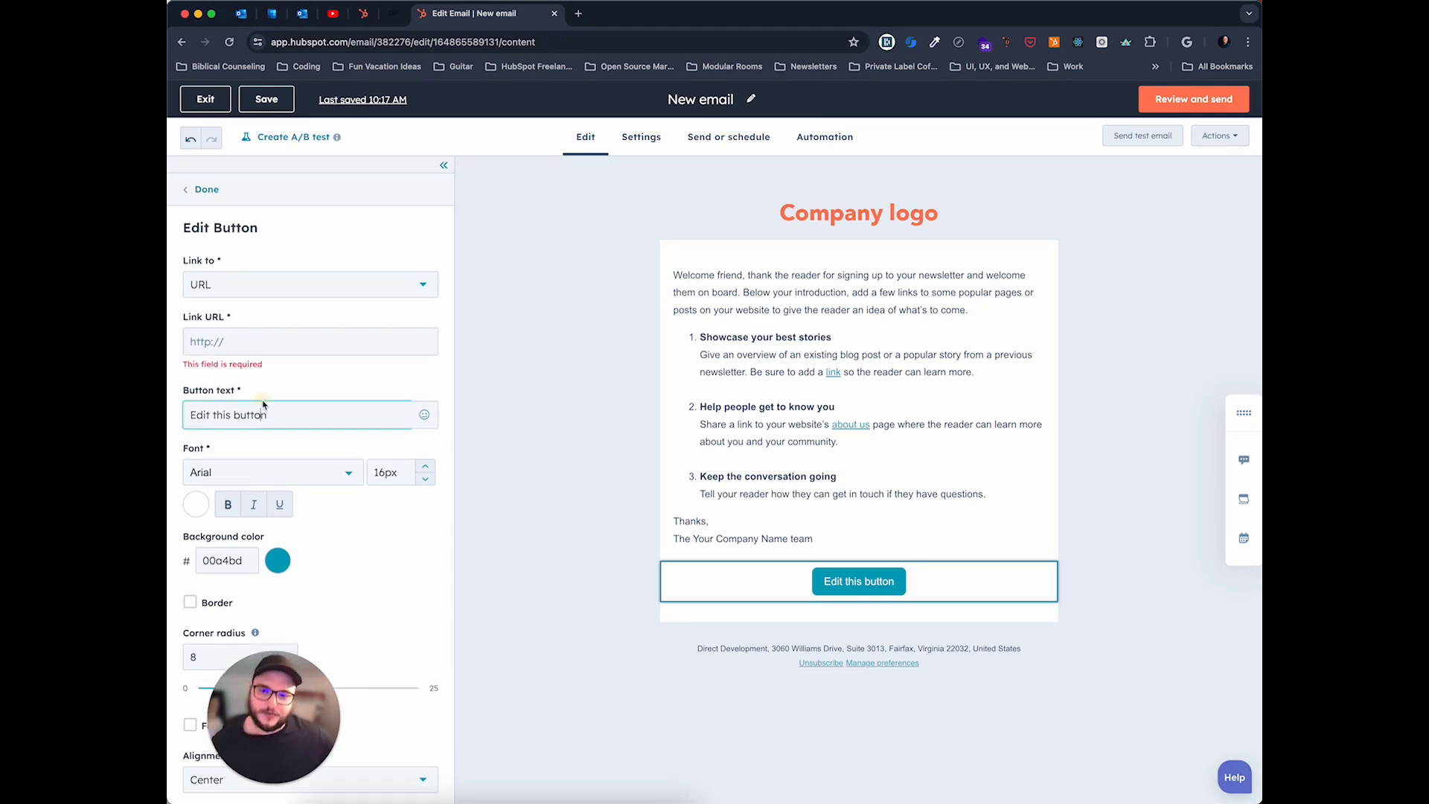
scroll(257, 408, "down", 2)
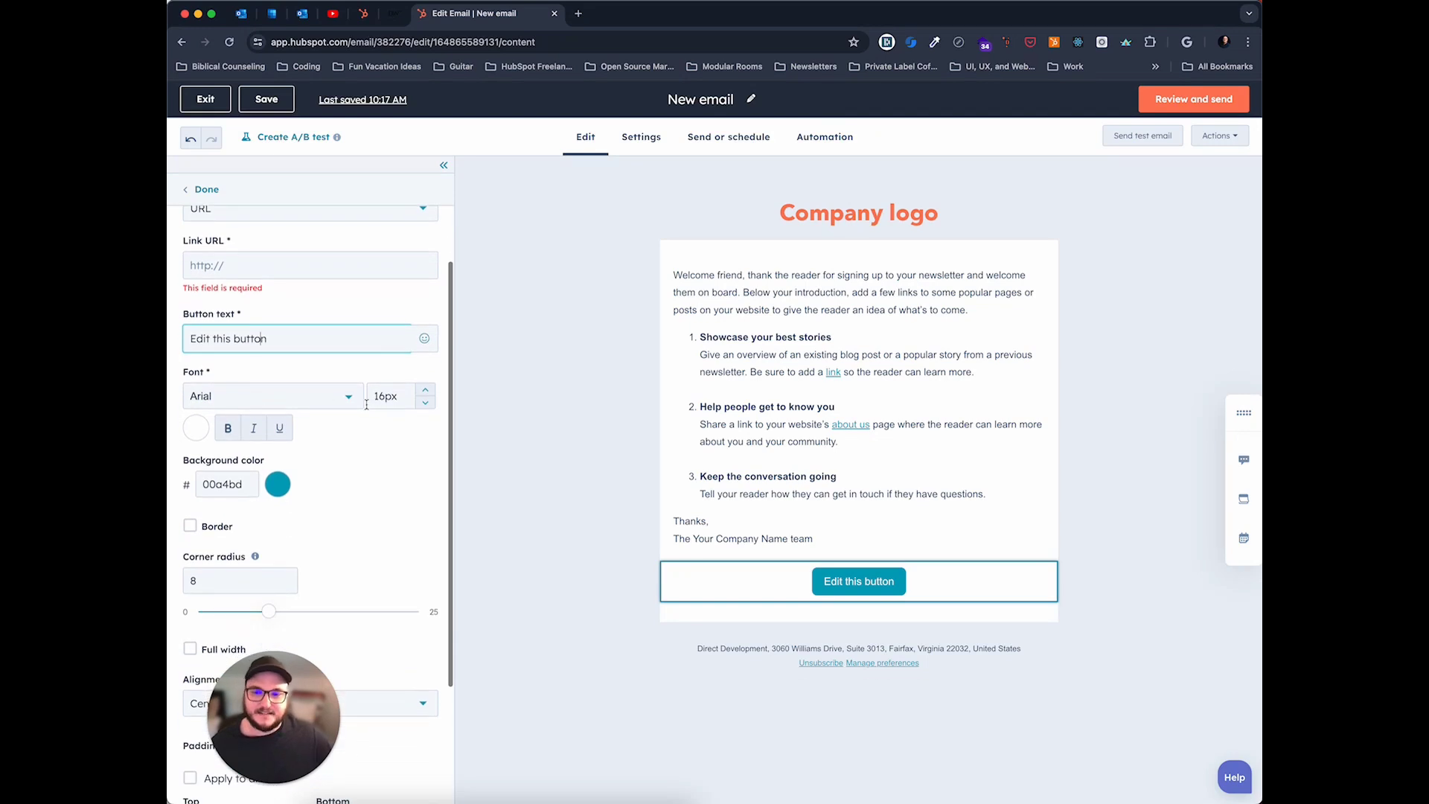
scroll(253, 417, "down", 1)
left_click(227, 441)
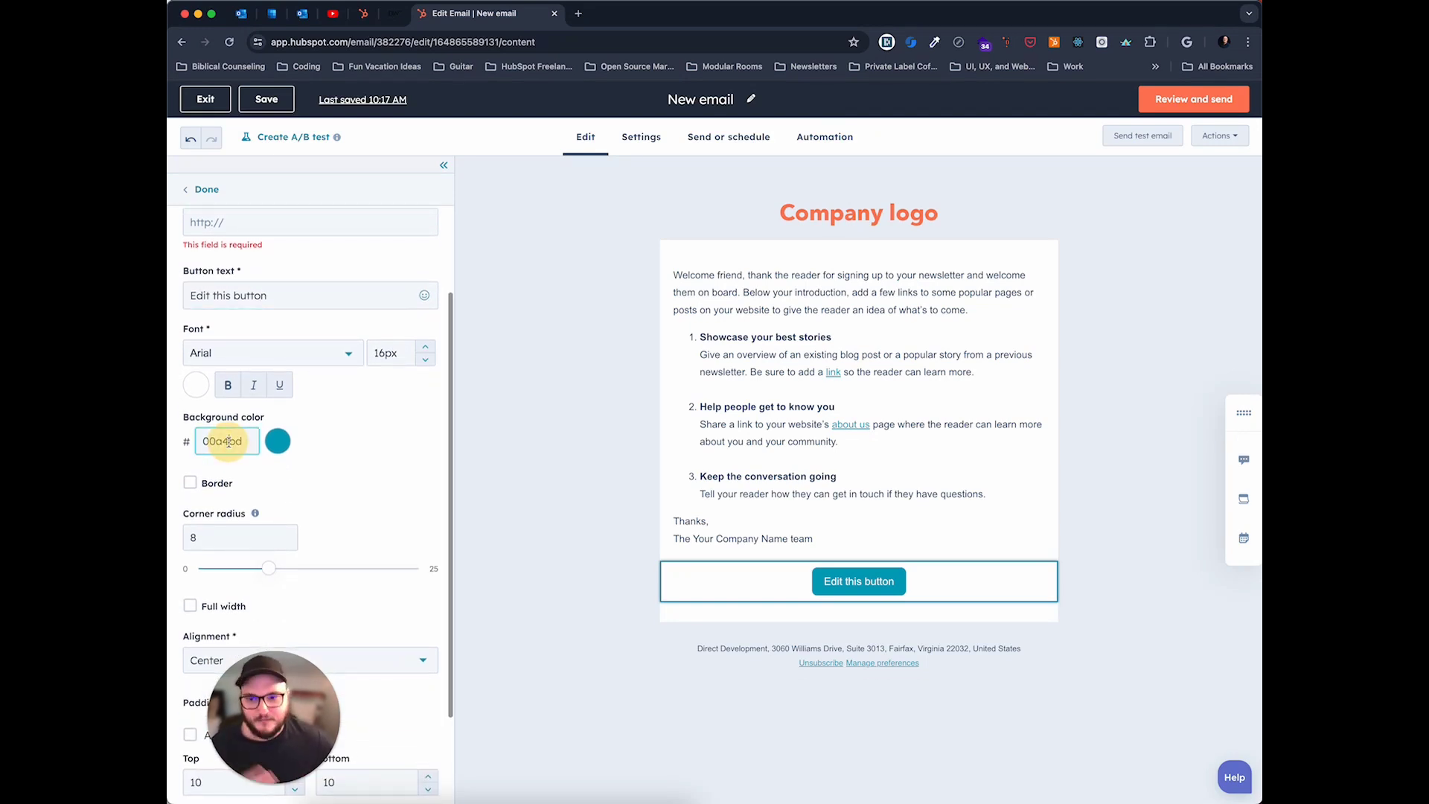
scroll(234, 445, "down", 2)
left_click(239, 448)
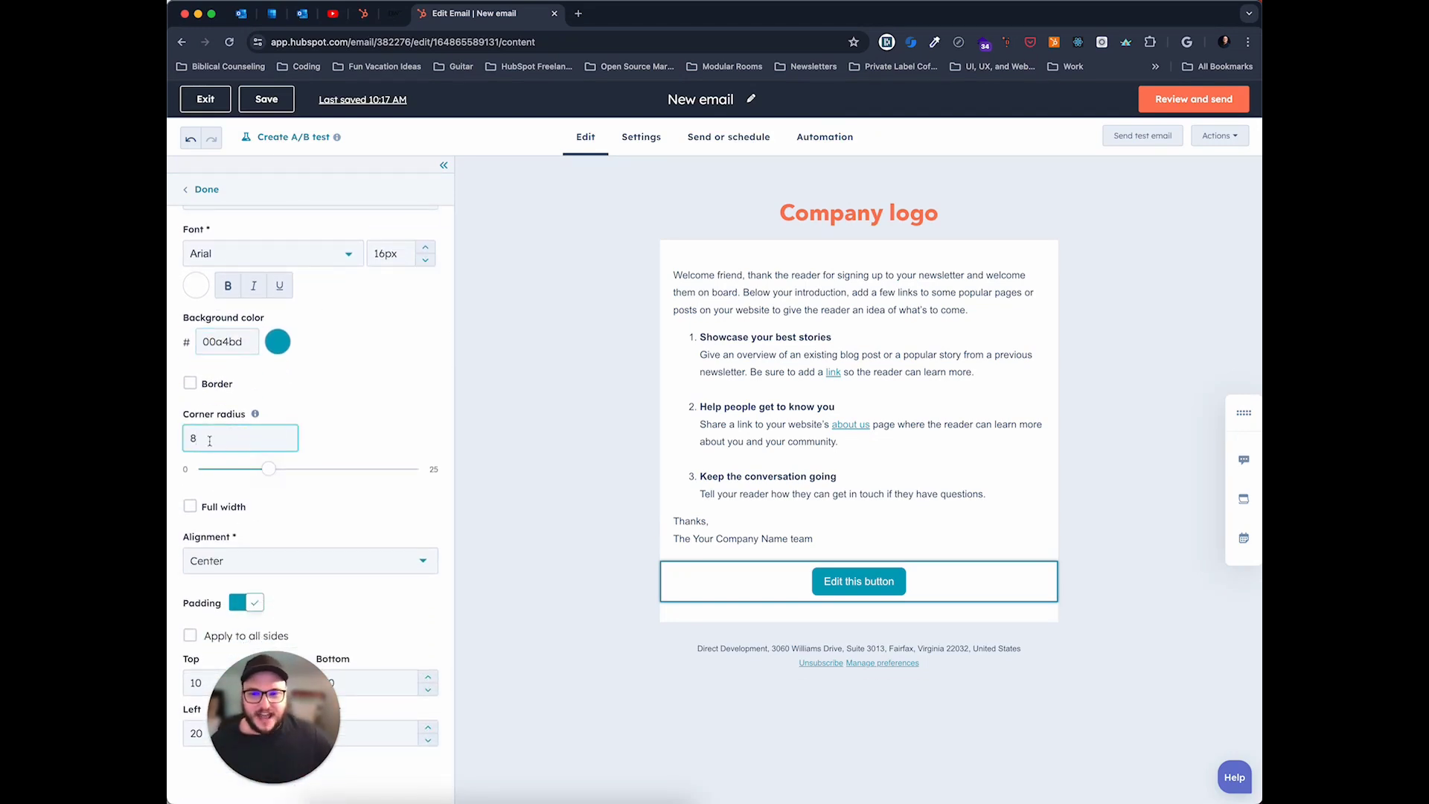
scroll(349, 436, "up", 1)
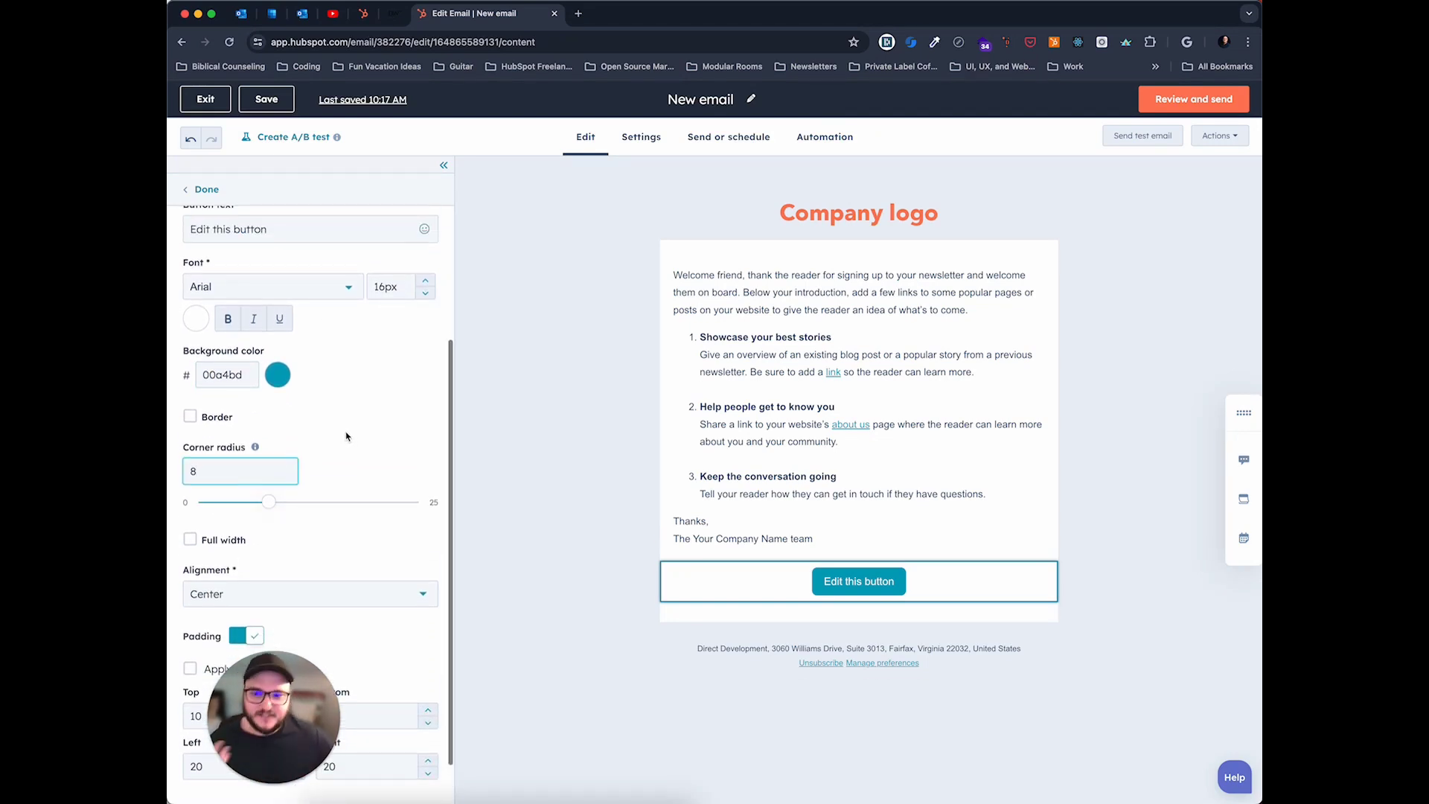
scroll(338, 417, "up", 1)
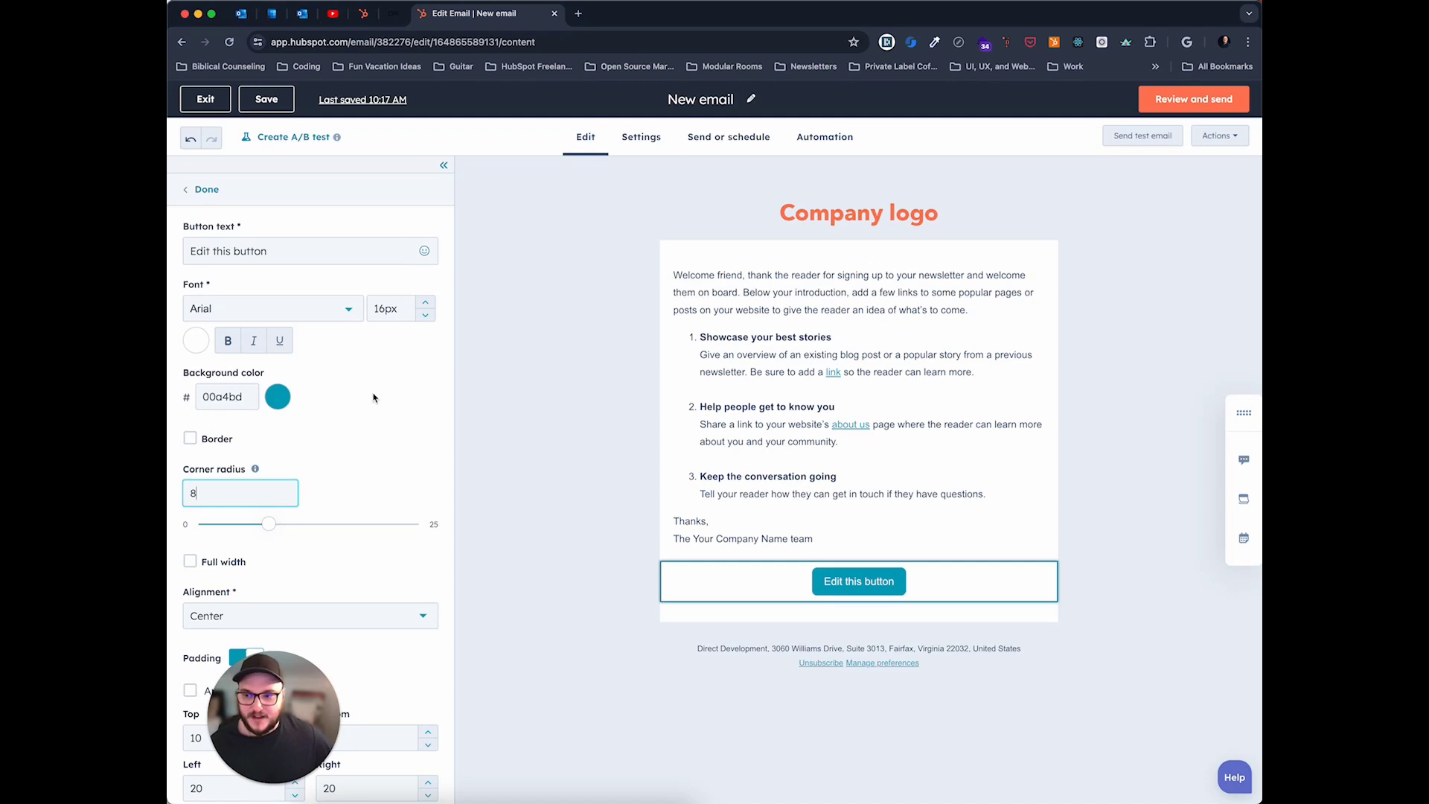
left_click(579, 366)
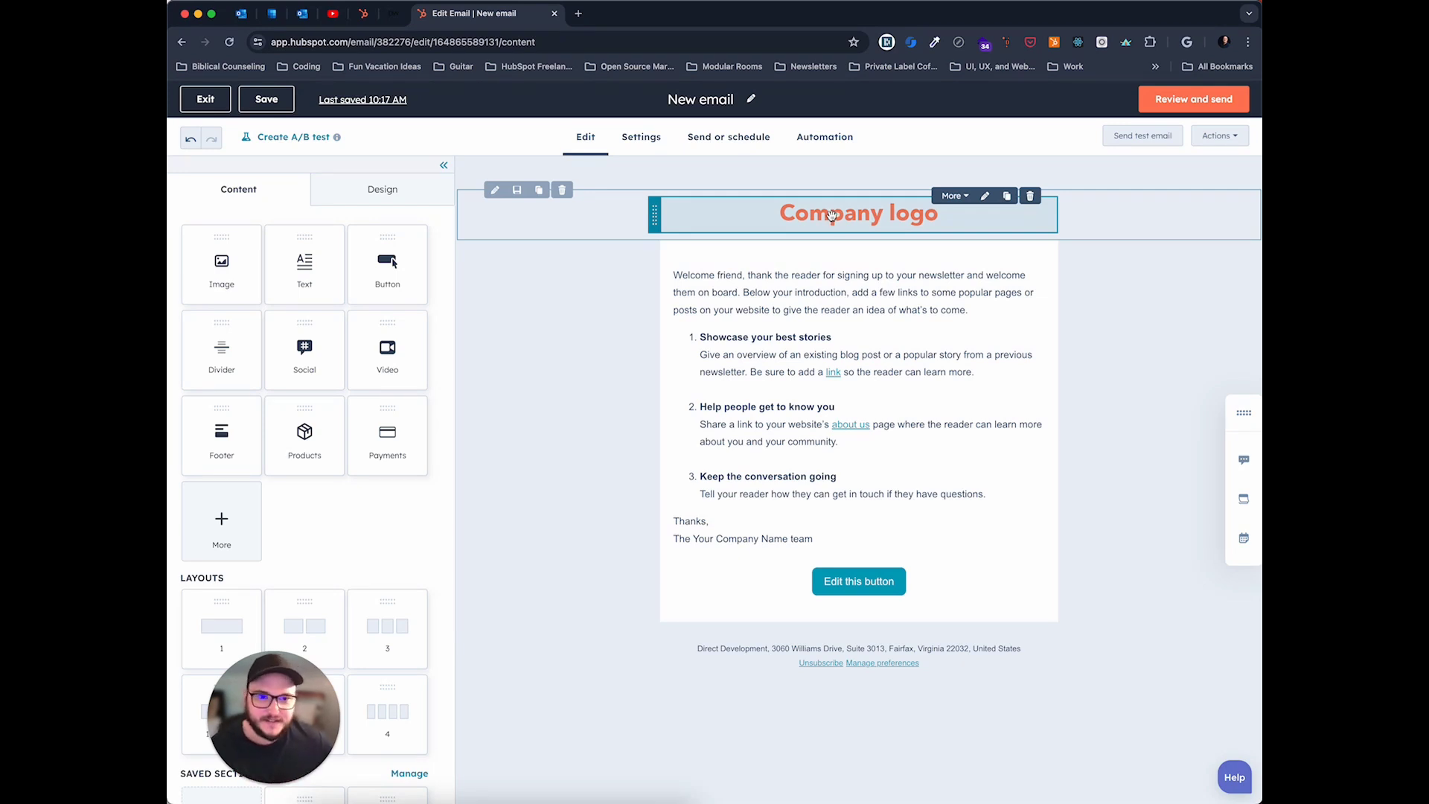
Step: Review the company logo's image settings and browse the recent images available to replace it
left_click(832, 216)
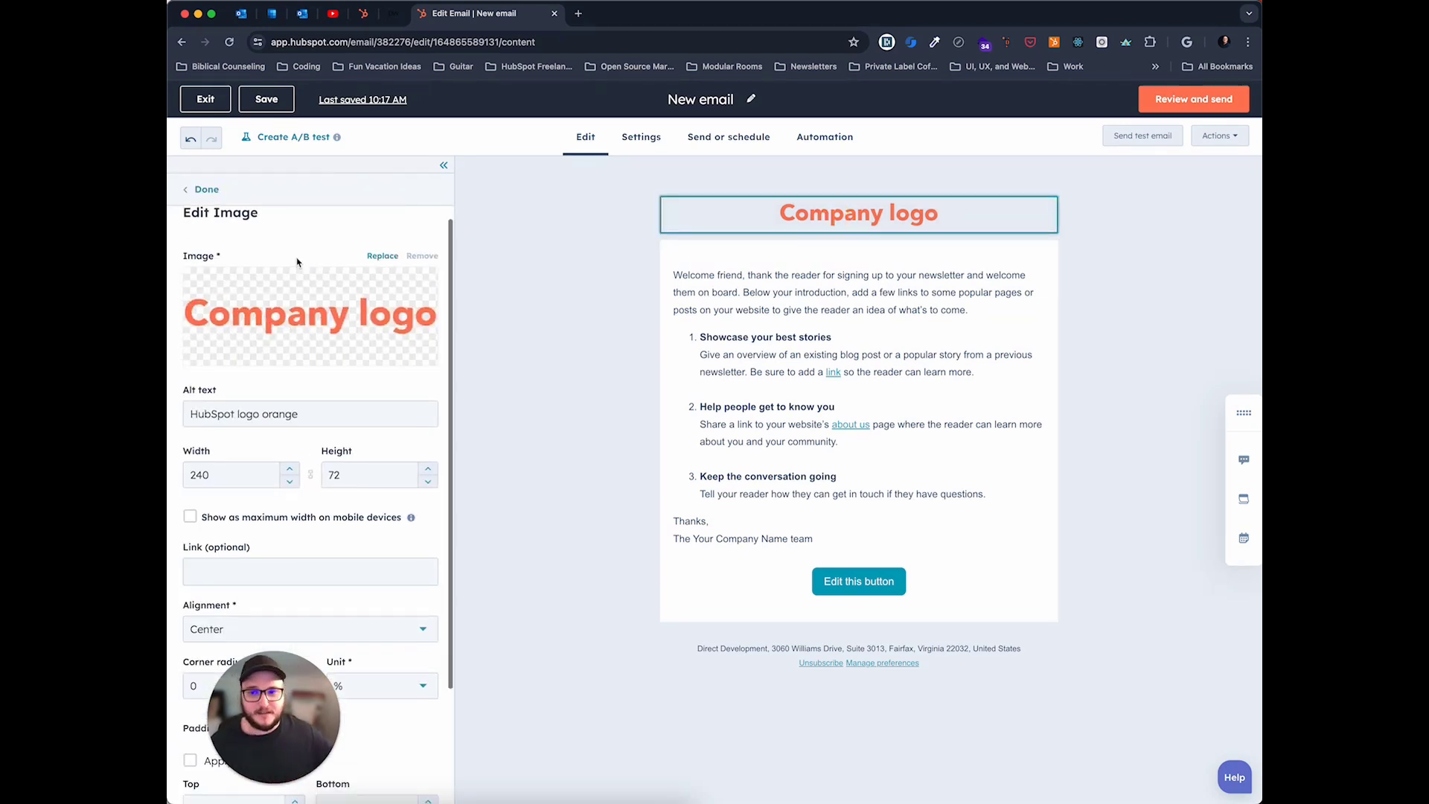
scroll(249, 350, "down", 1)
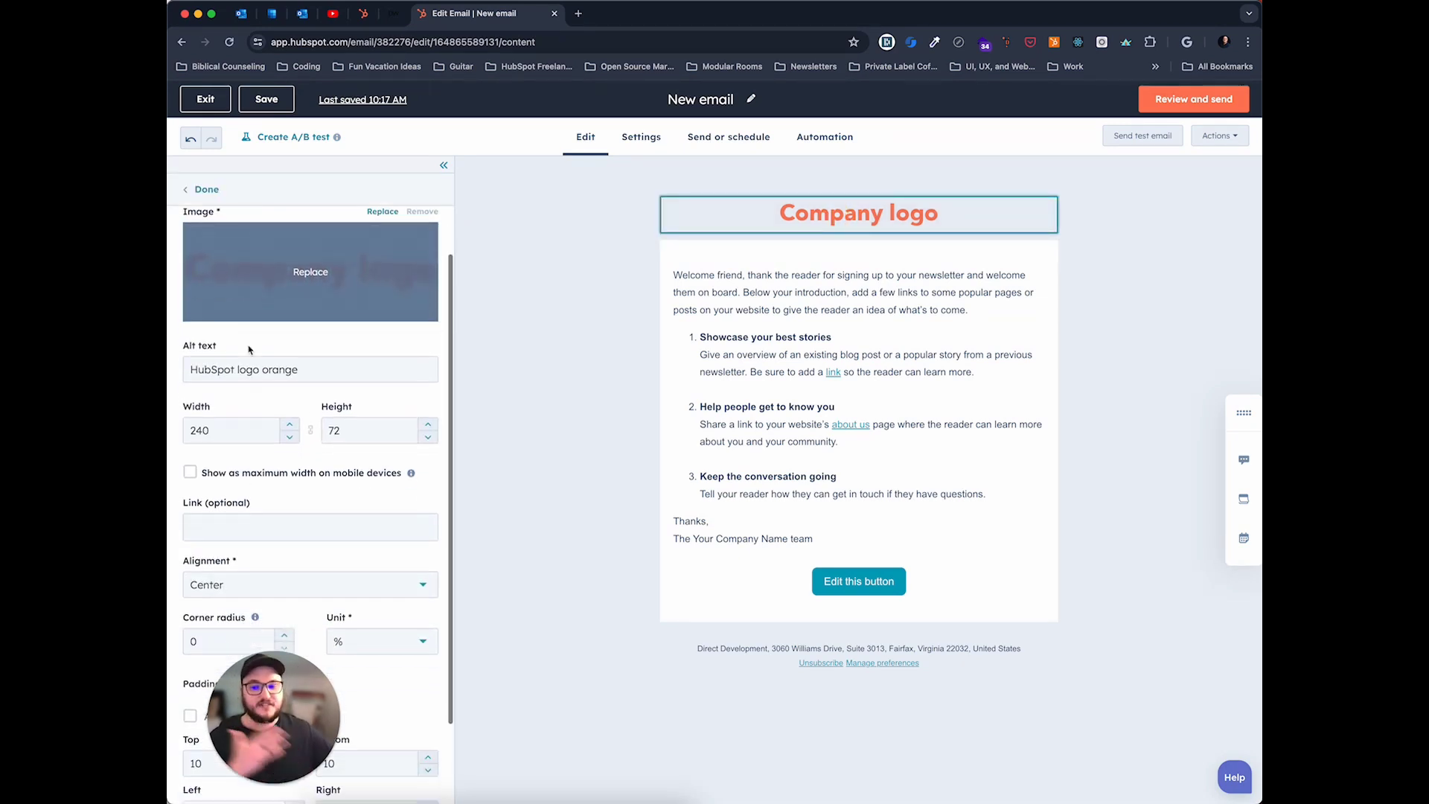
scroll(298, 328, "up", 1)
left_click(312, 307)
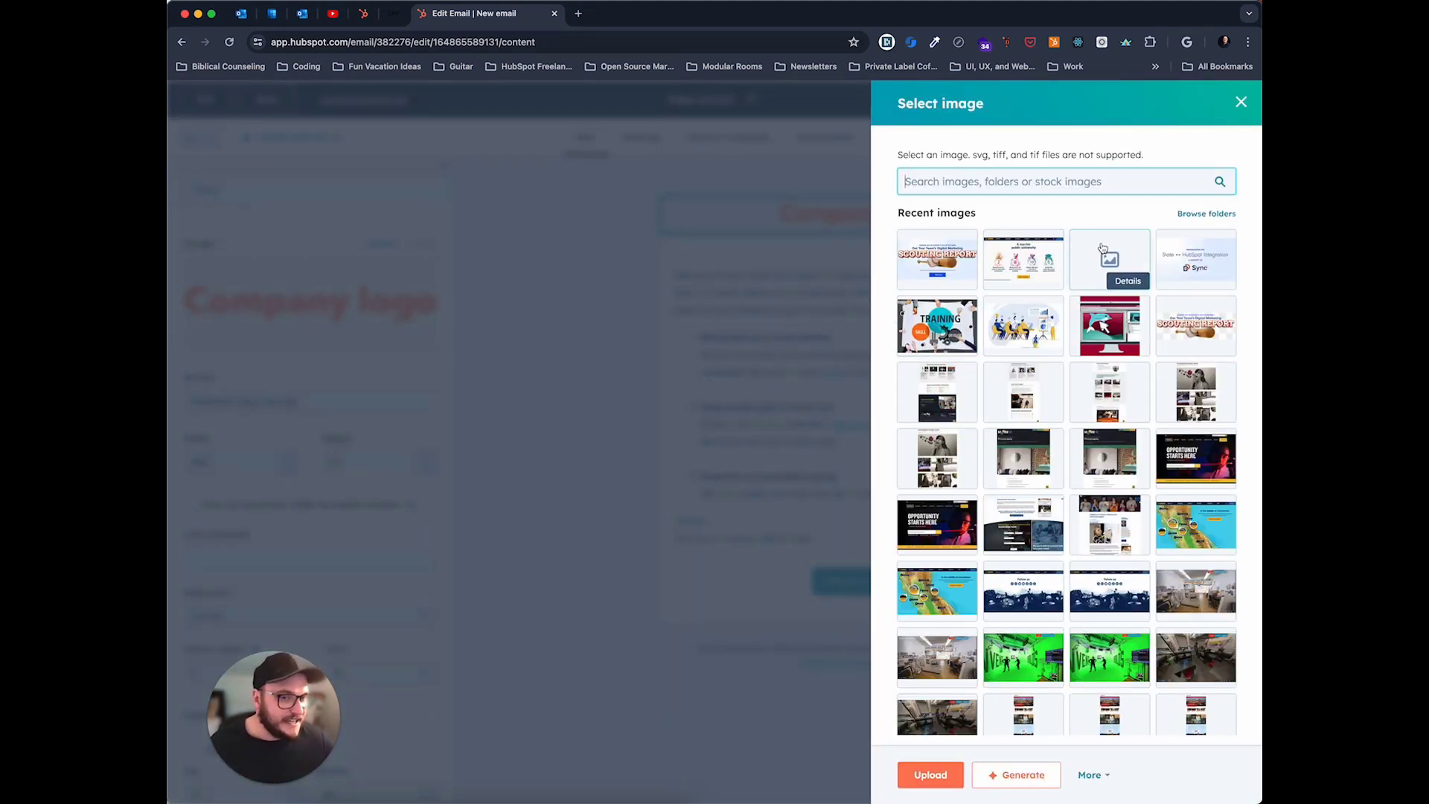
mouse_move(1030, 253)
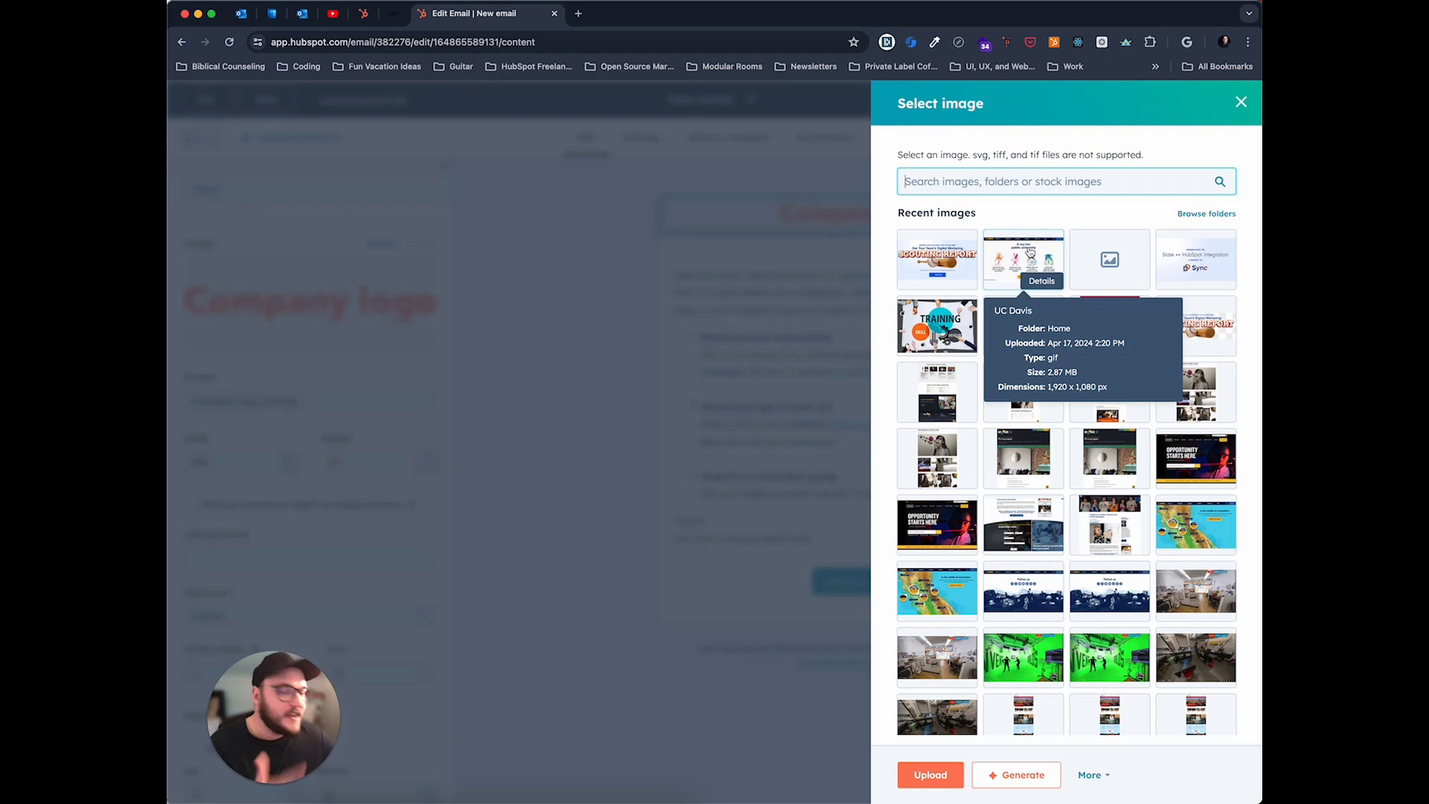
mouse_move(976, 251)
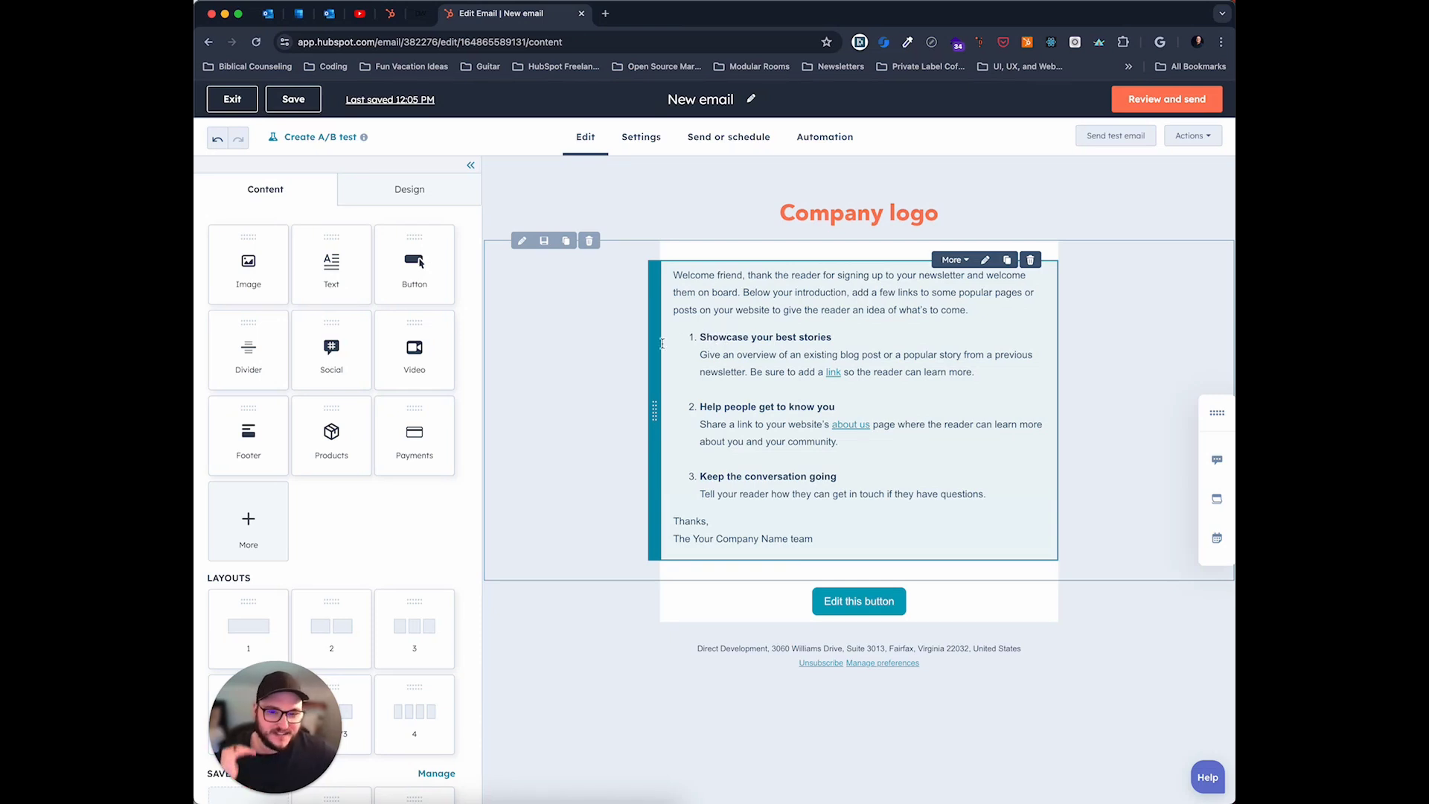
Step: Try placing an Image module along the left side of the main text block
left_click_drag(242, 258, 666, 352)
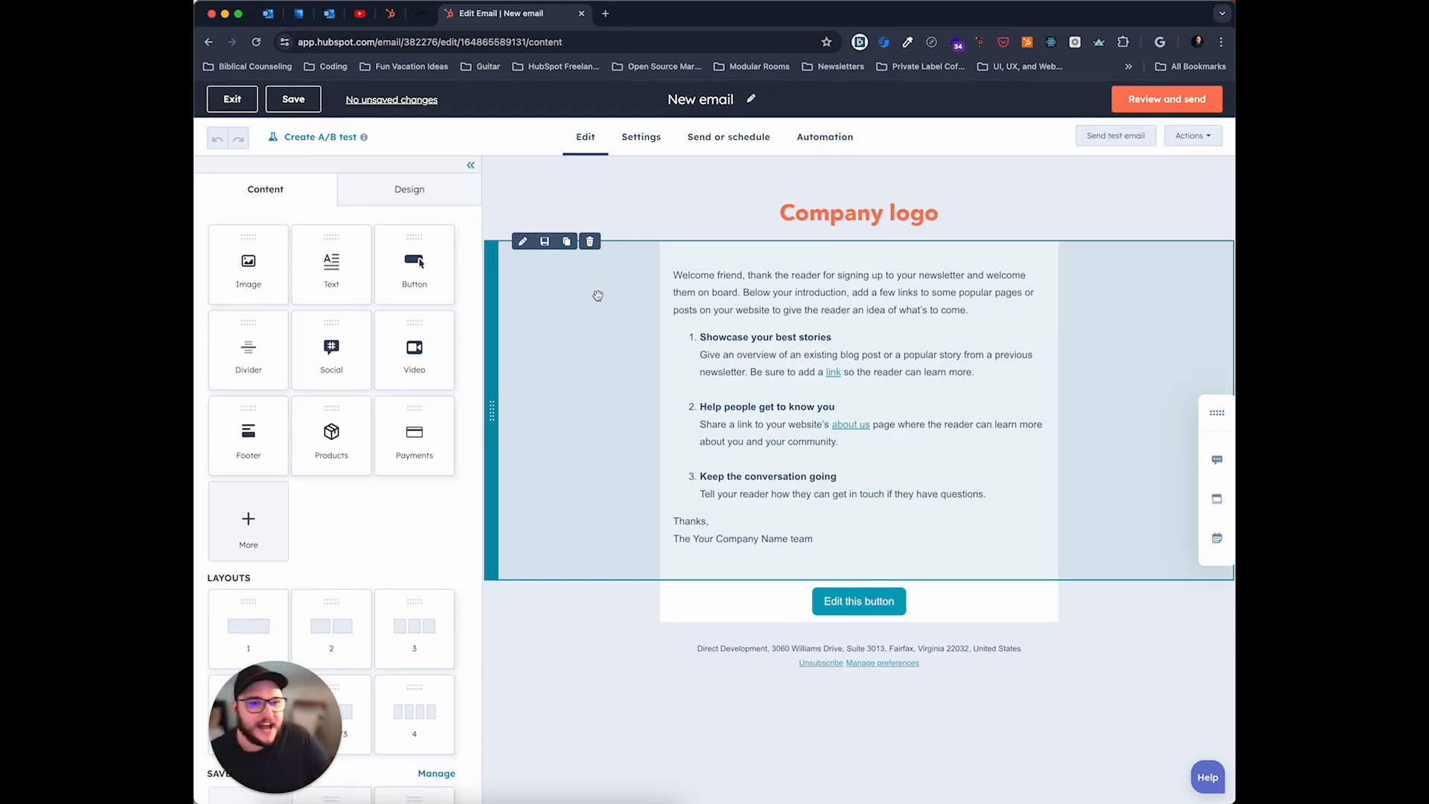
Step: Open the email's settings and look through the available From name options without changing the sender
left_click(644, 138)
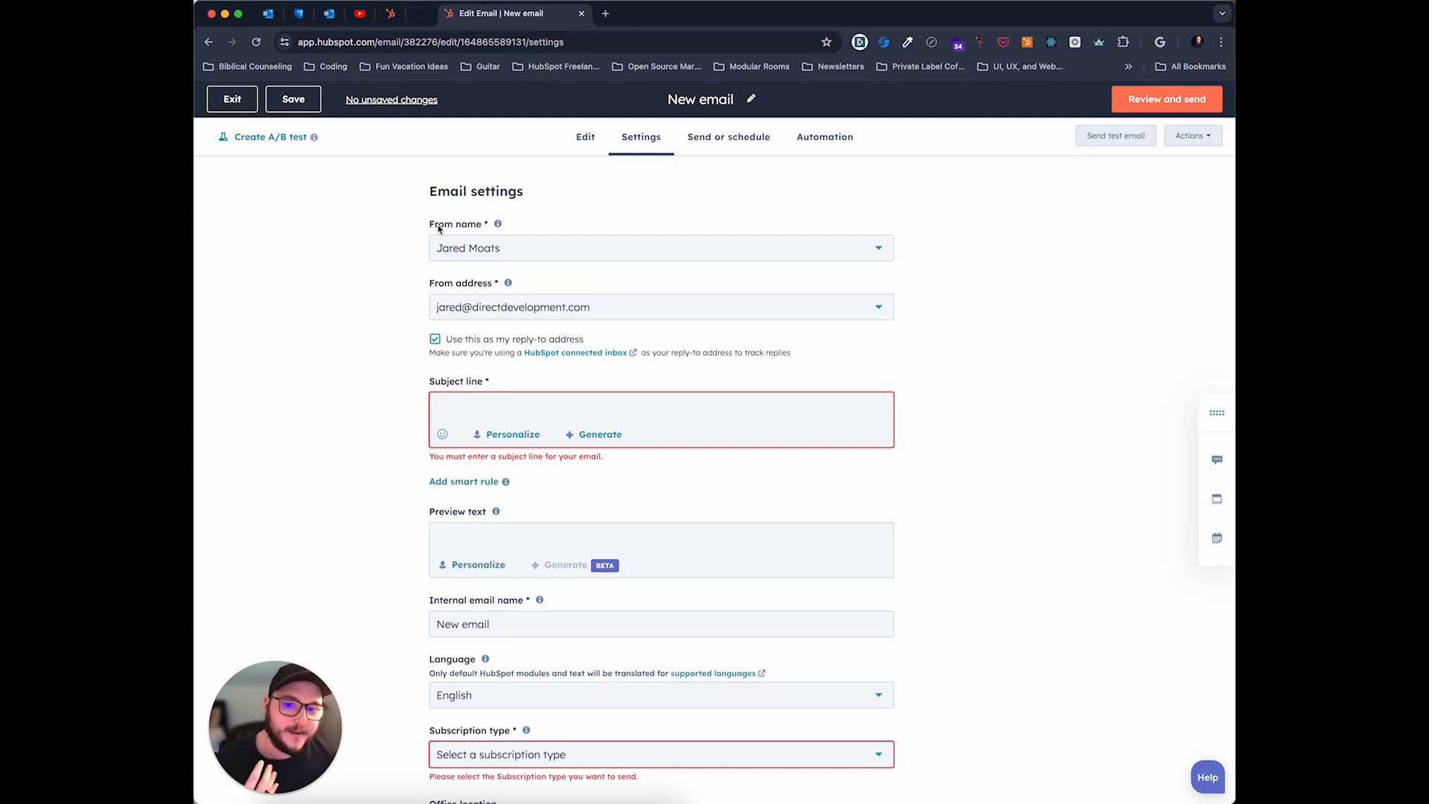
left_click(615, 256)
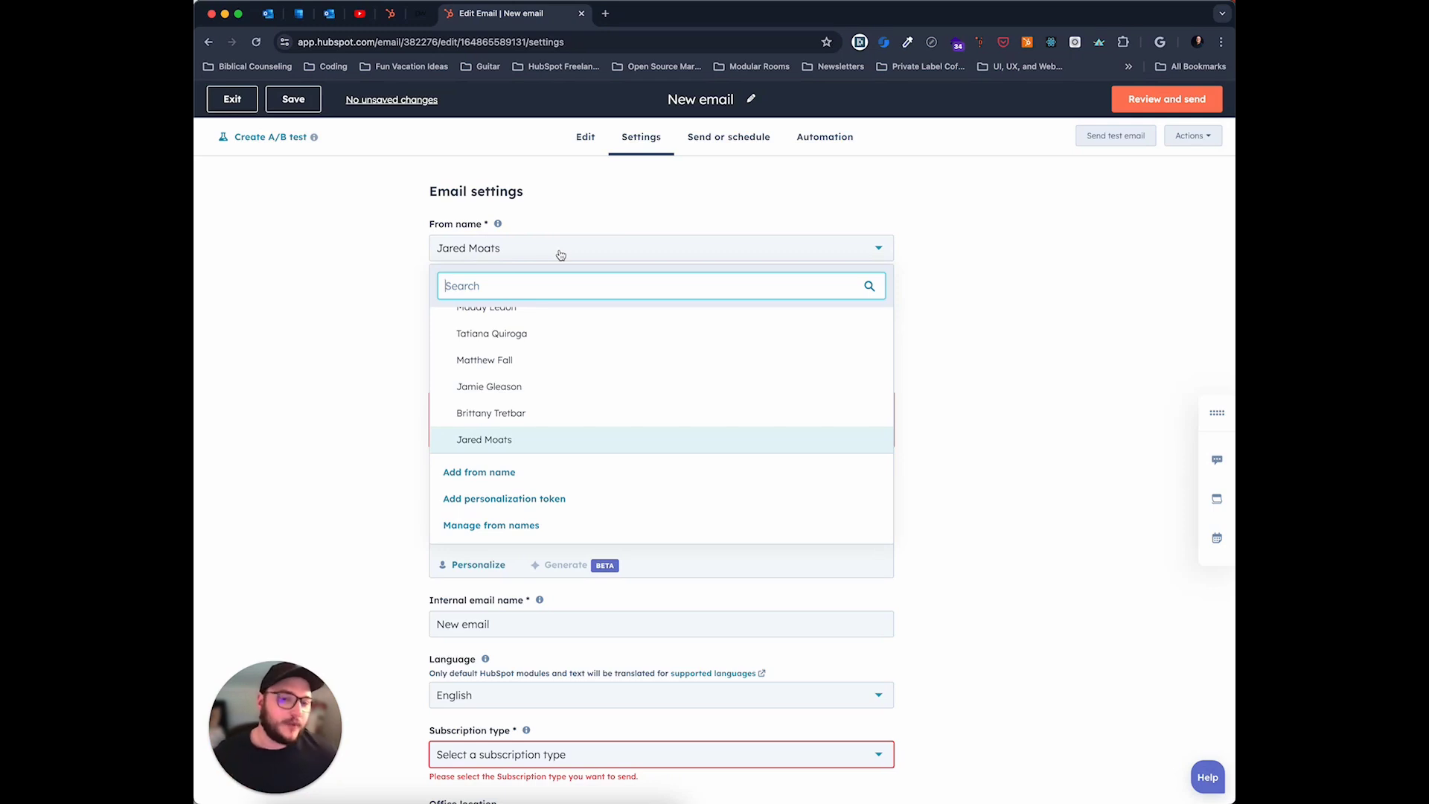
scroll(517, 363, "down", 1)
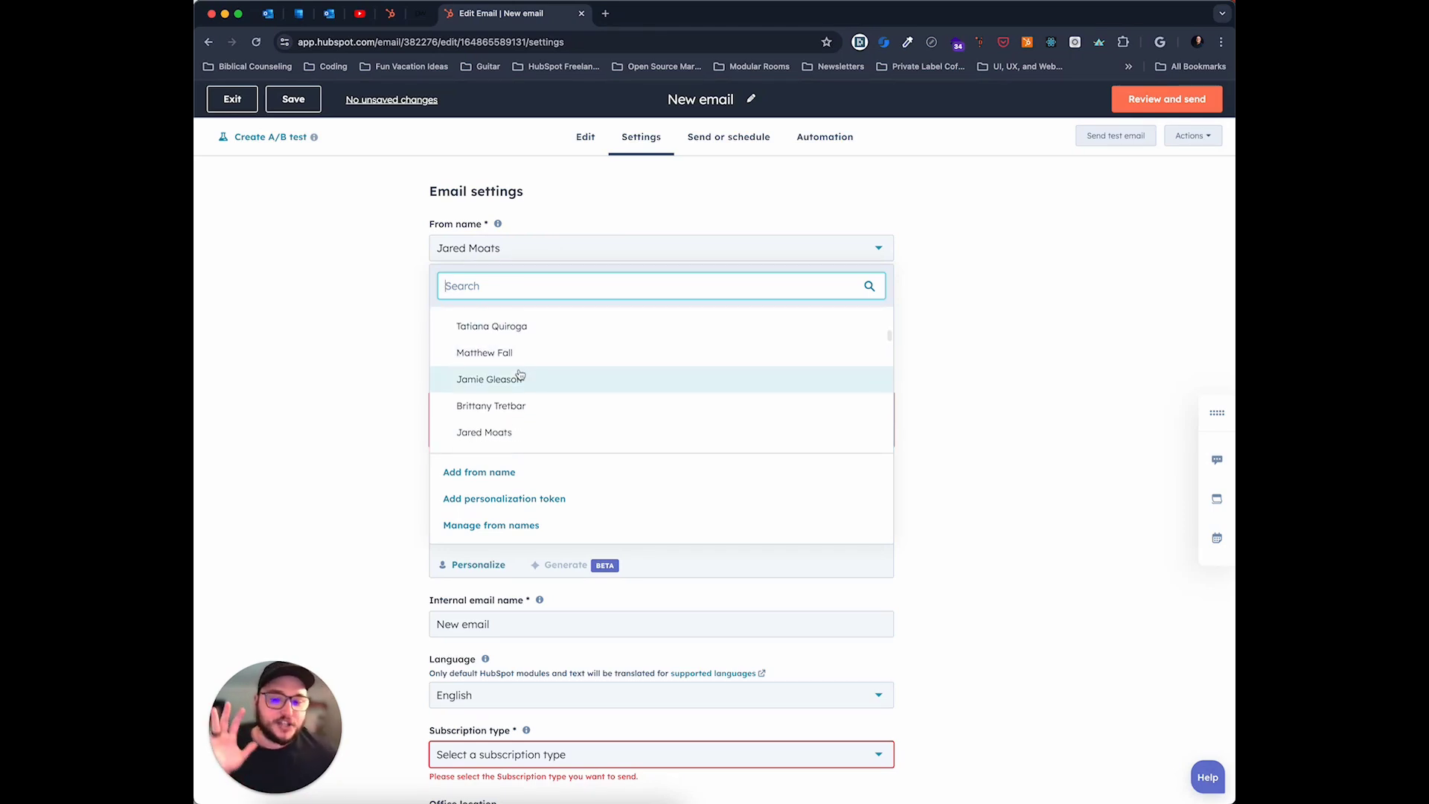
scroll(518, 374, "down", 1)
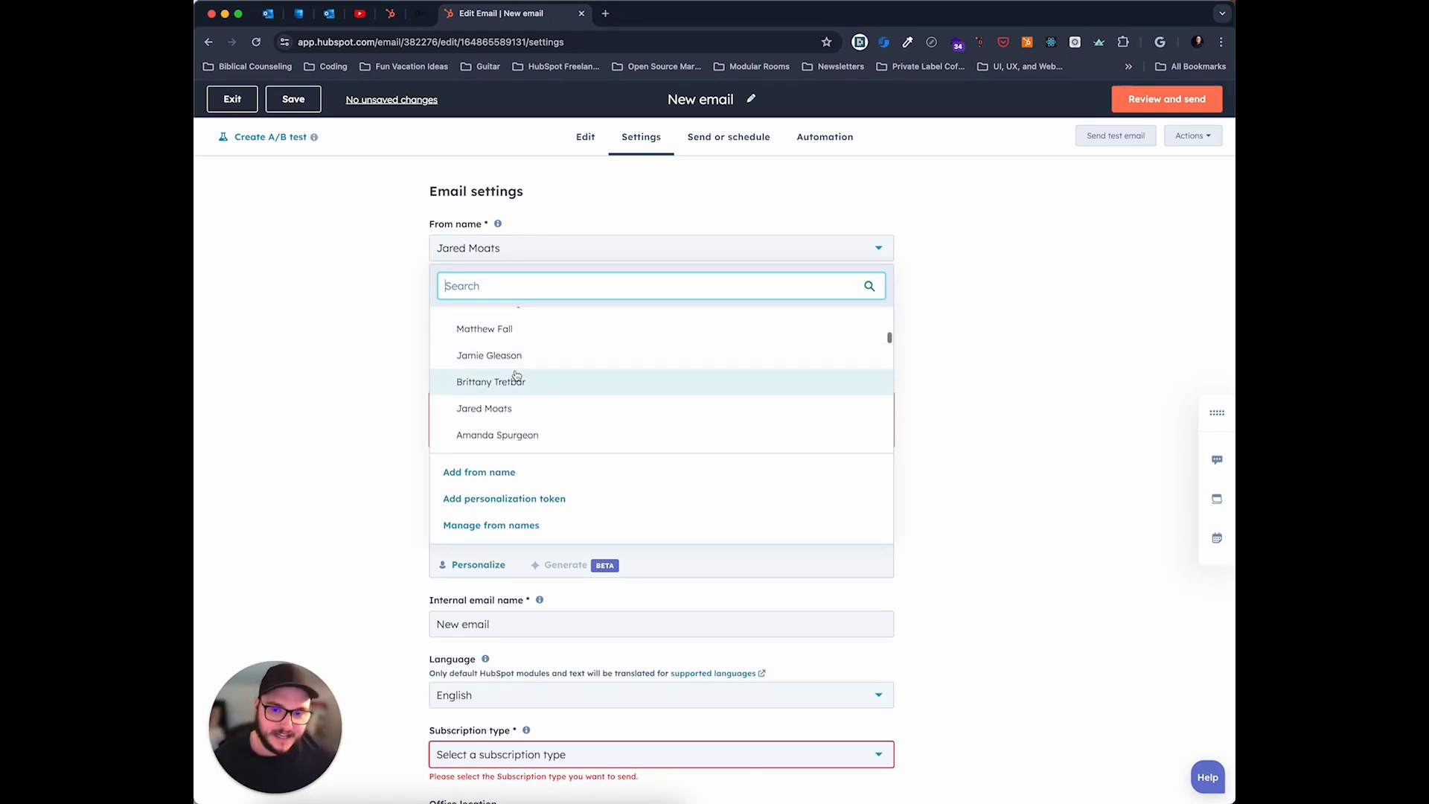
scroll(632, 322, "up", 5)
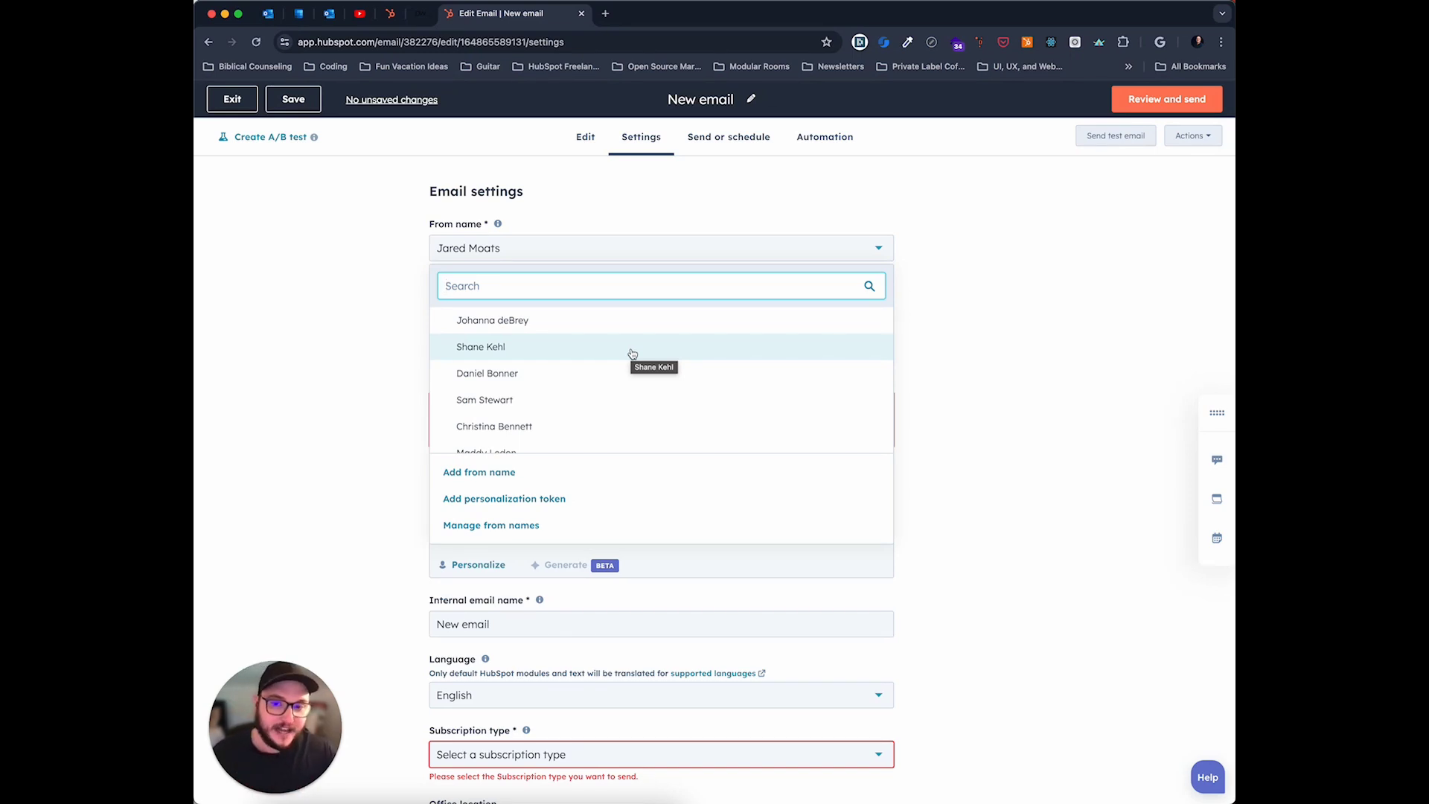
key("Escape")
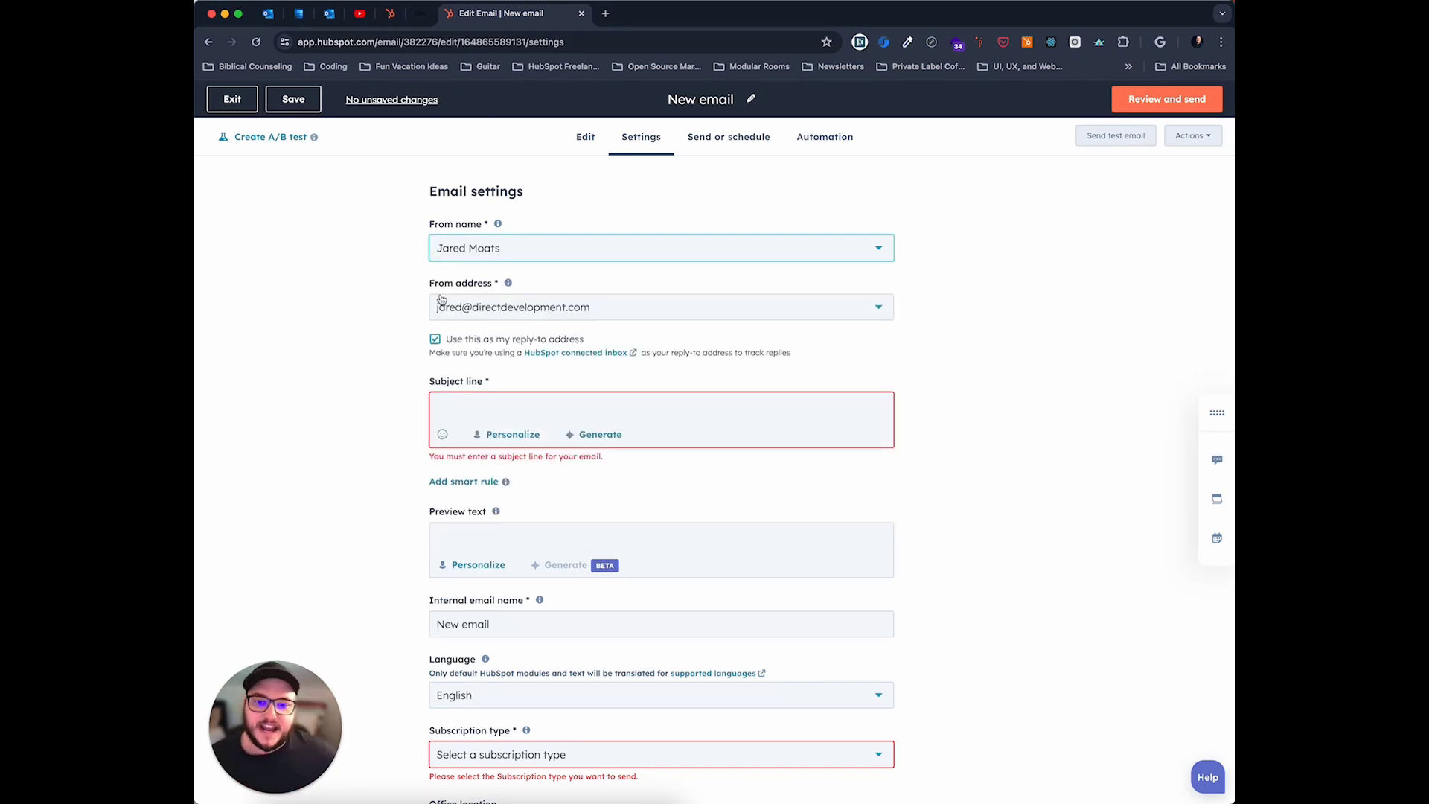
Step: Look through the available From address options, keeping the current sender address
left_click(477, 308)
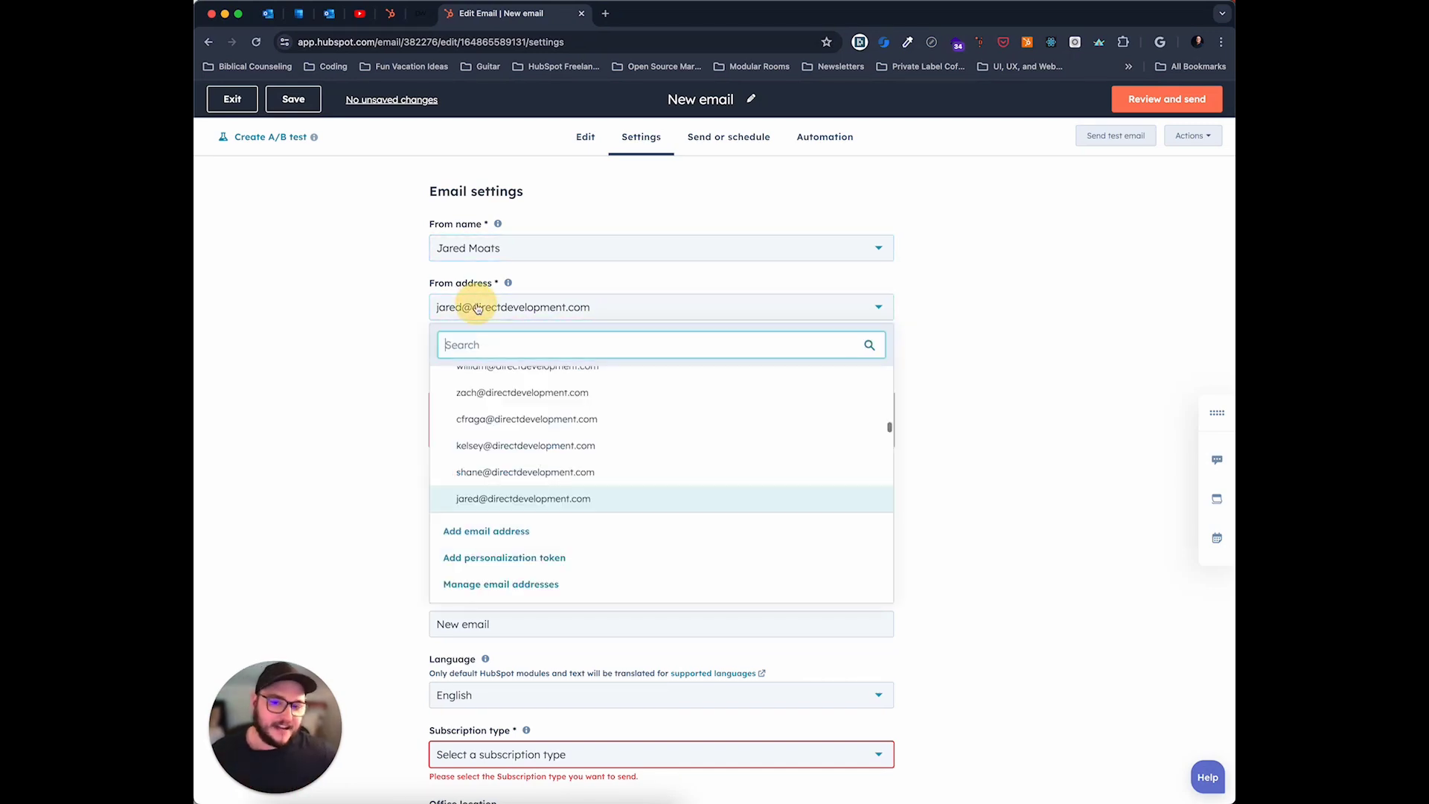
scroll(514, 439, "up", 1)
scroll(513, 438, "up", 5)
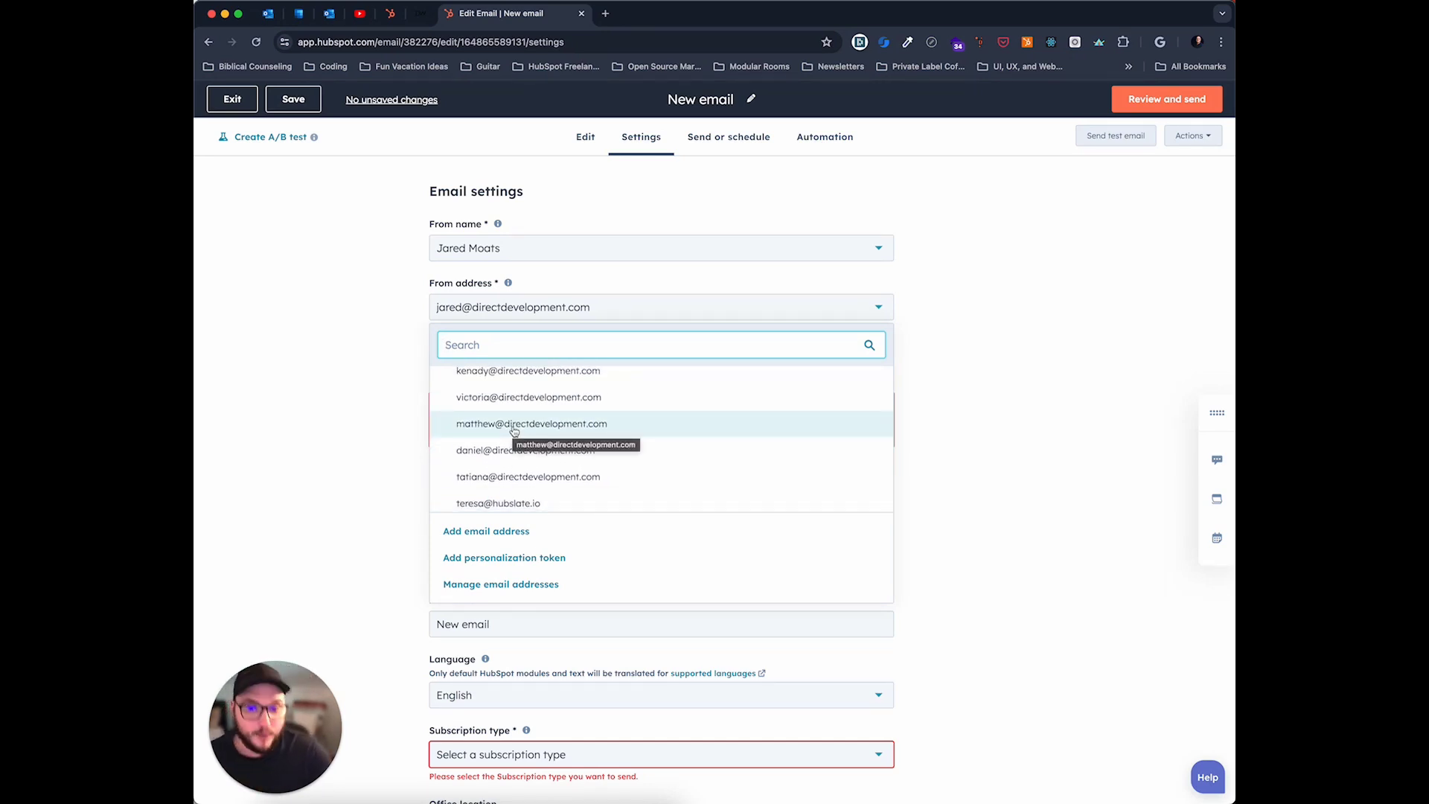
left_click(647, 308)
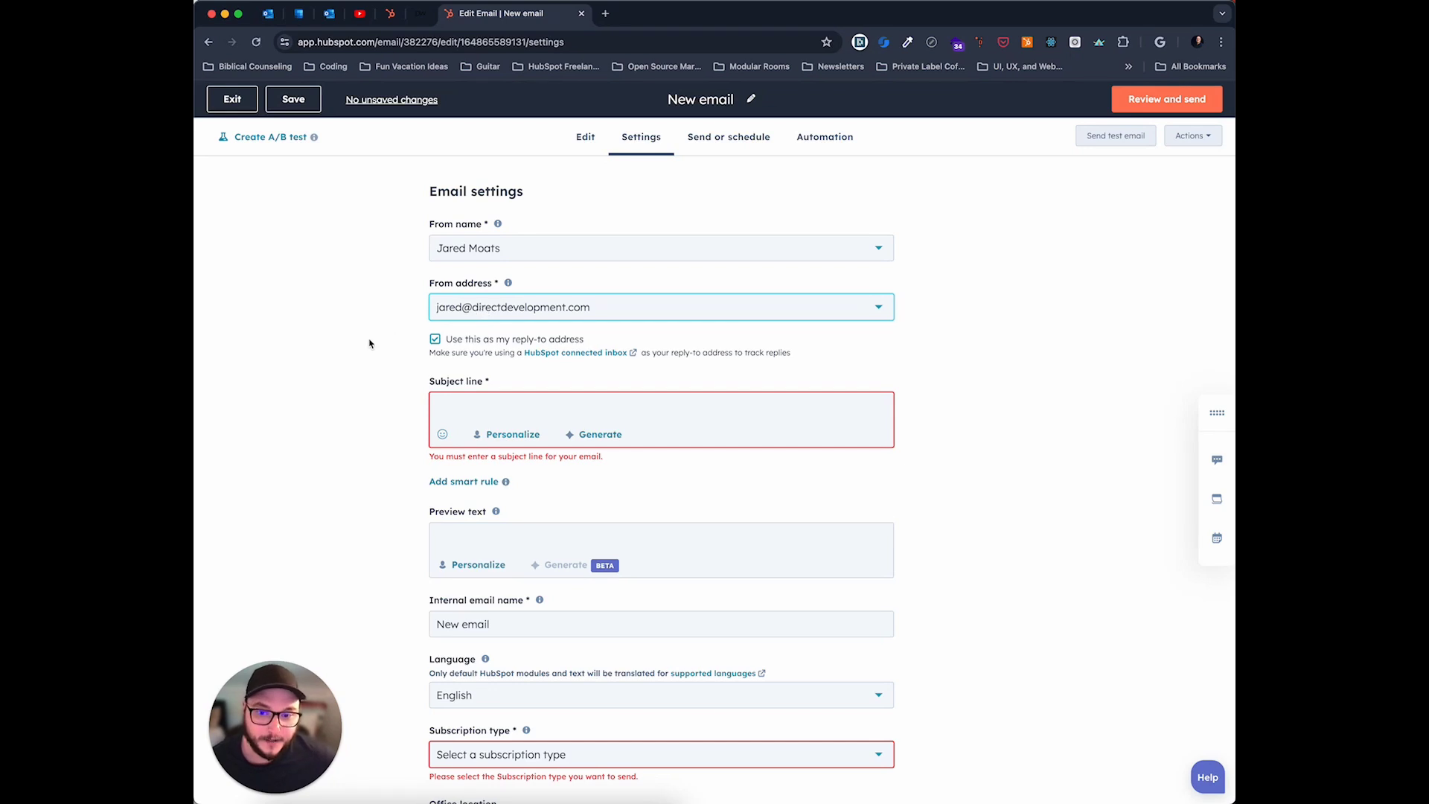
Step: Stop using the From address as the reply-to address and enter "My cool email" as the subject line
left_click(434, 338)
scroll(771, 382, "down", 3)
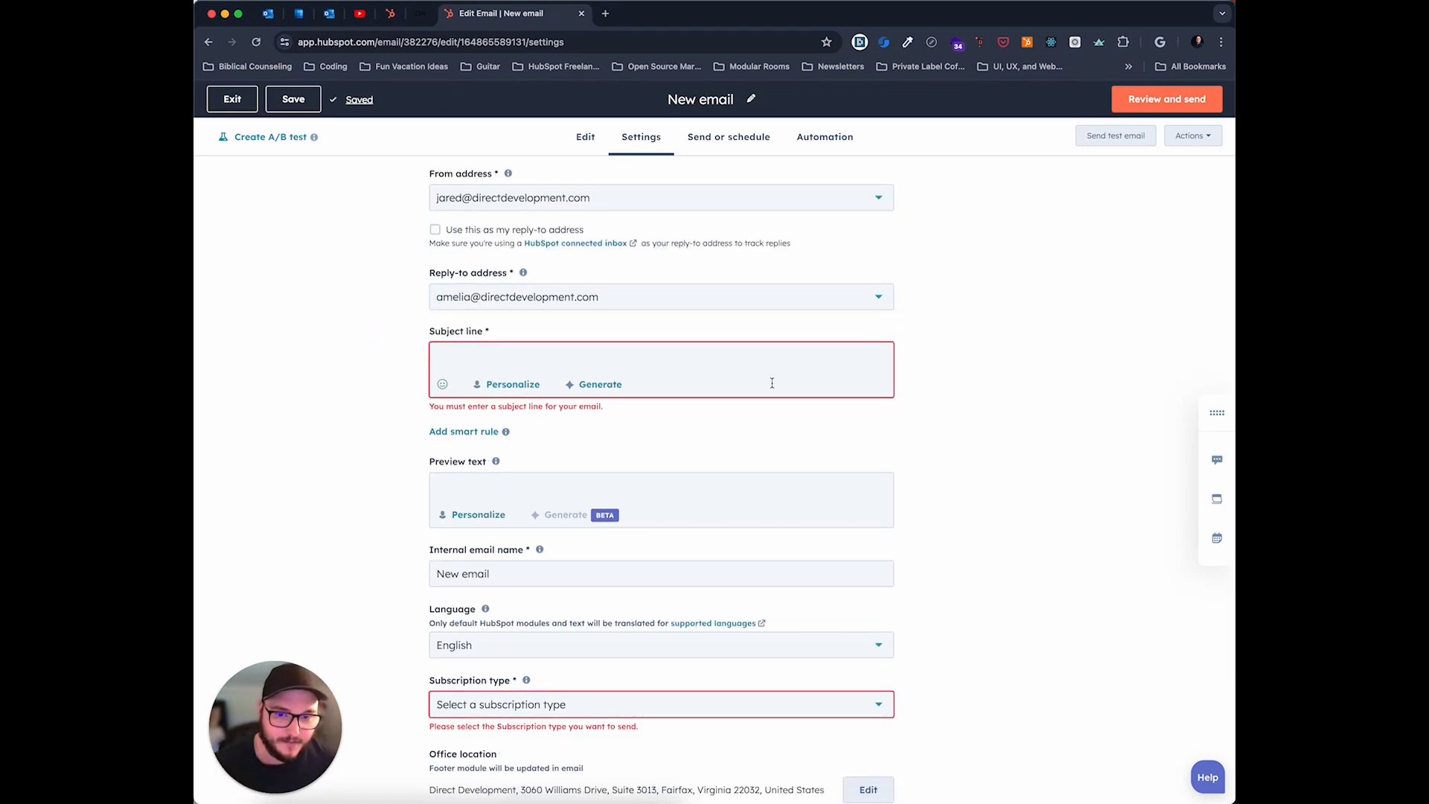
left_click(732, 373)
type("My cool email")
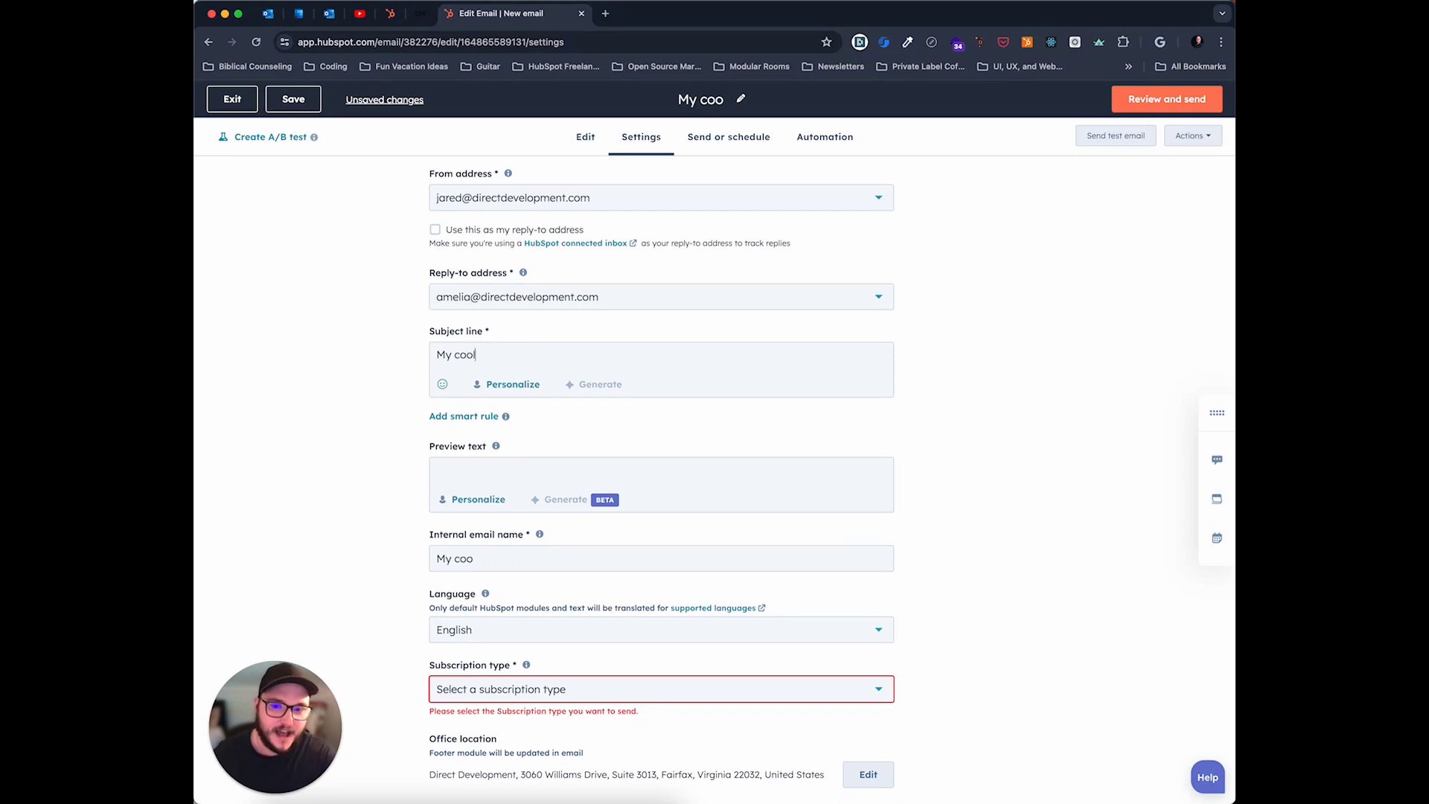
Step: Leave the subject line and examine the Preview text field and its options without entering any text
left_click(975, 322)
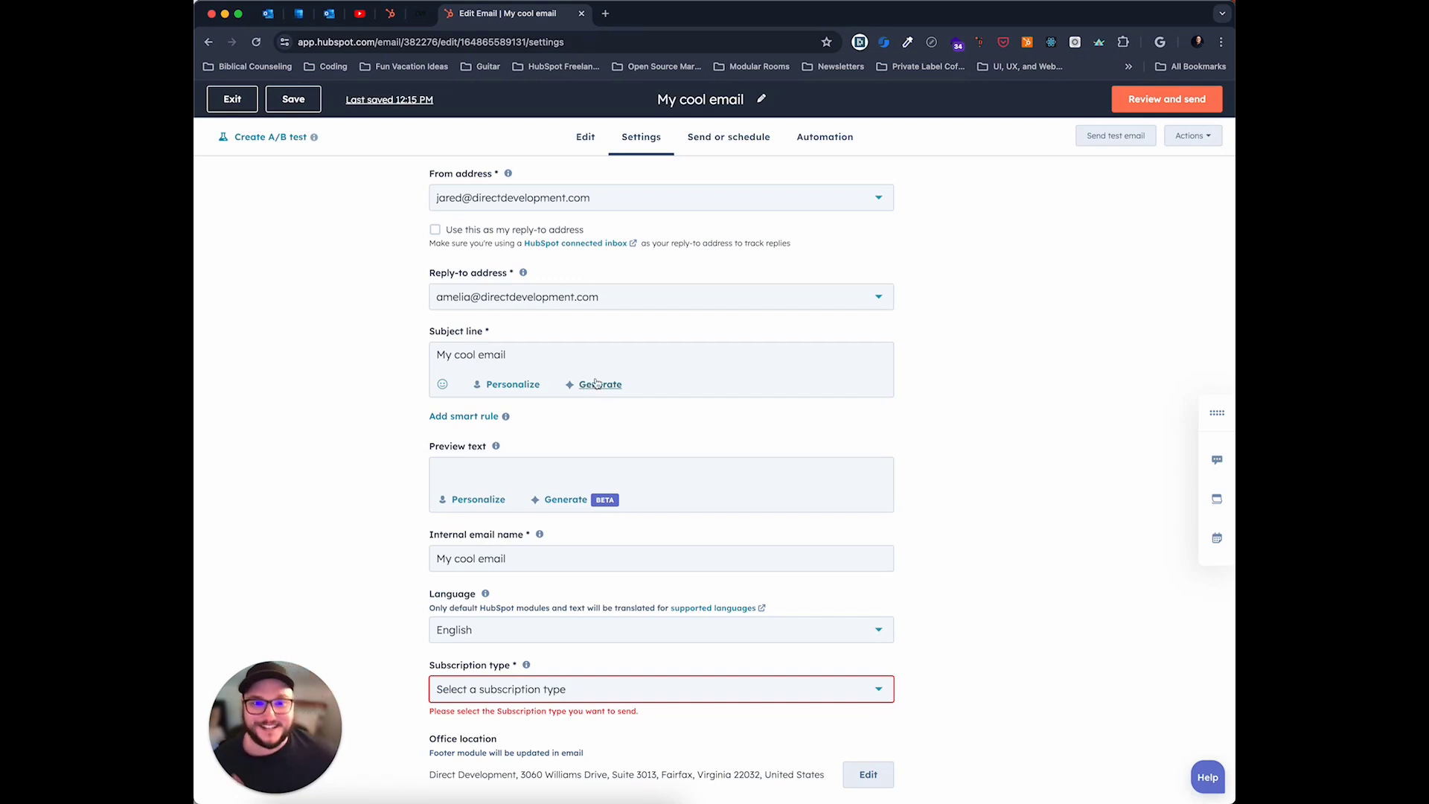
scroll(649, 351, "down", 2)
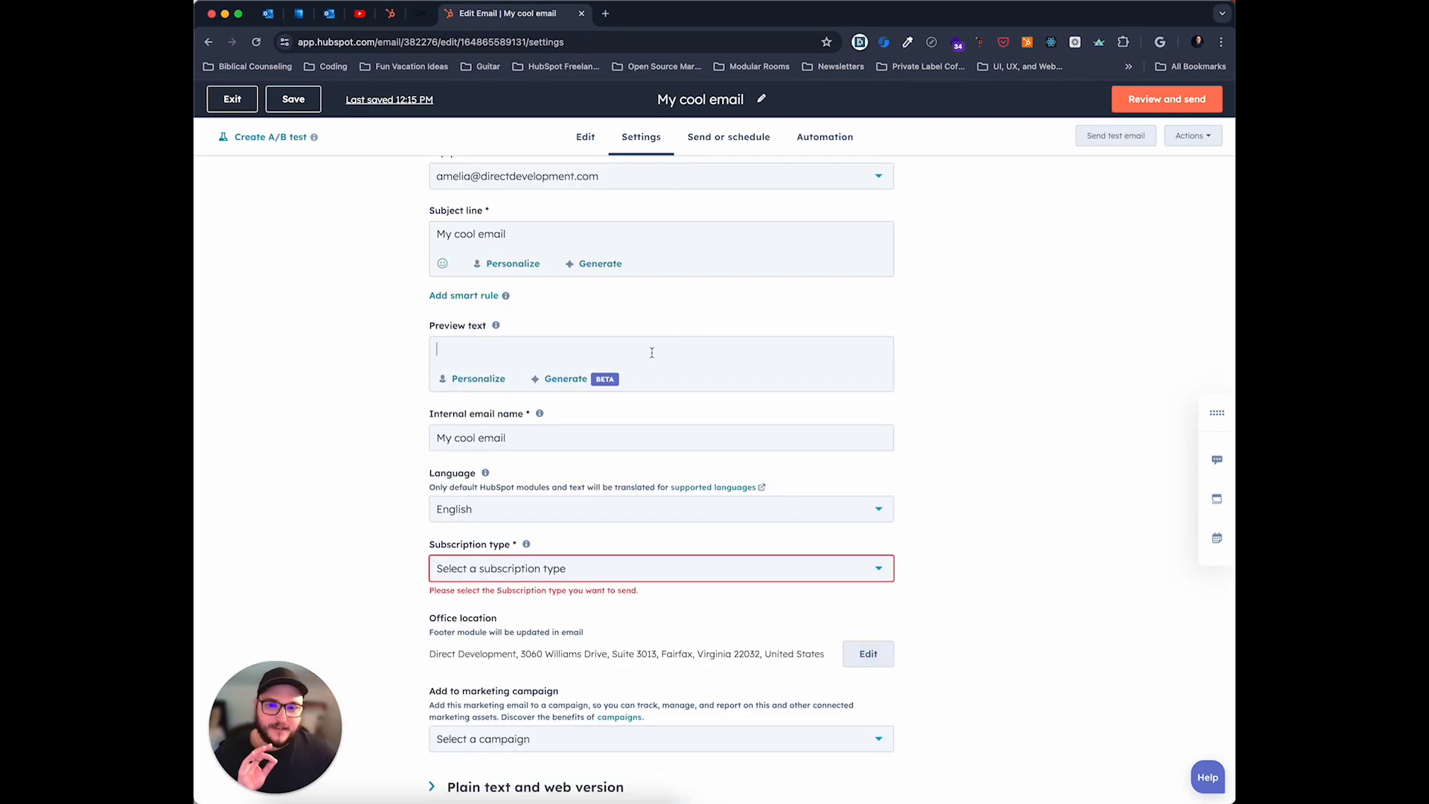
left_click(649, 350)
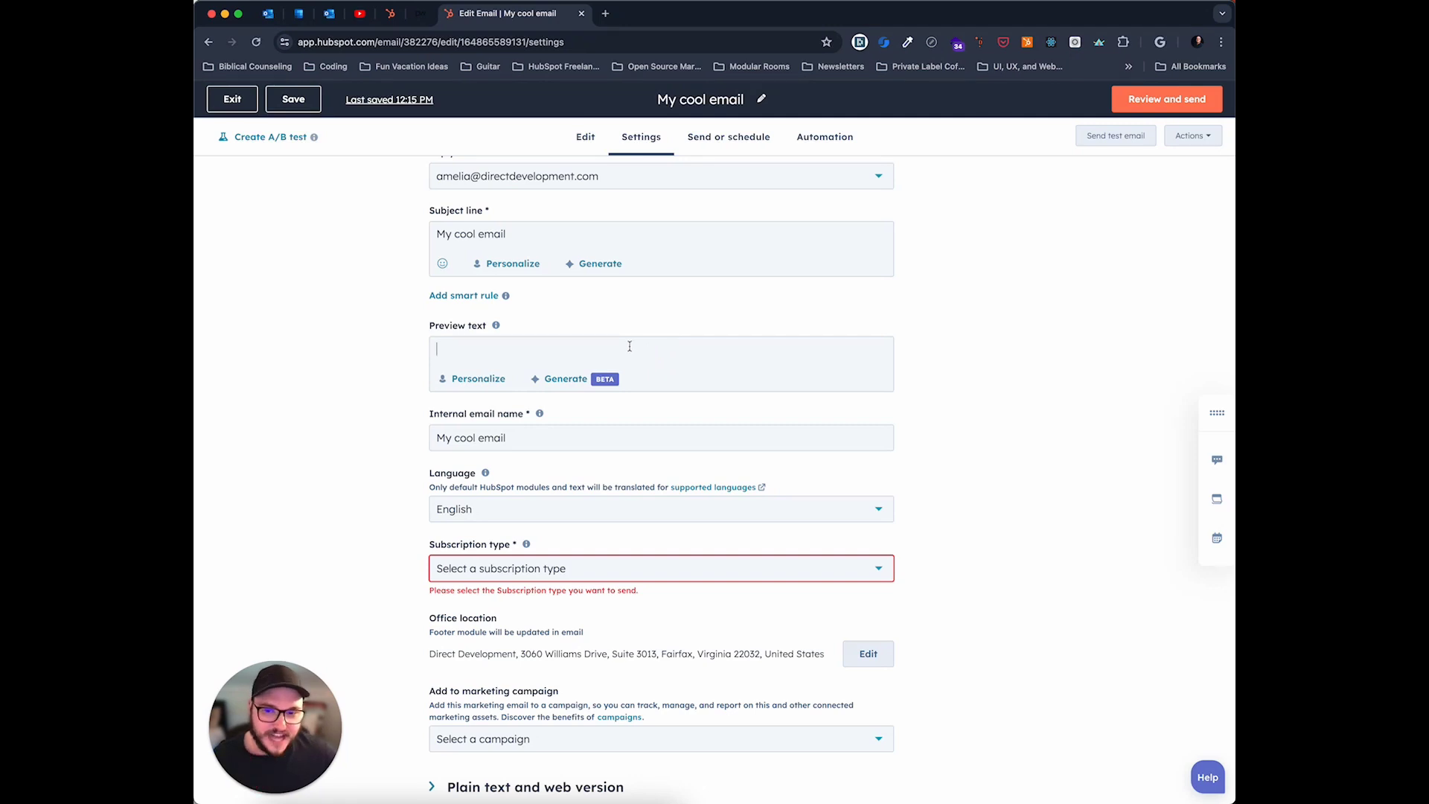
scroll(521, 327, "down", 1)
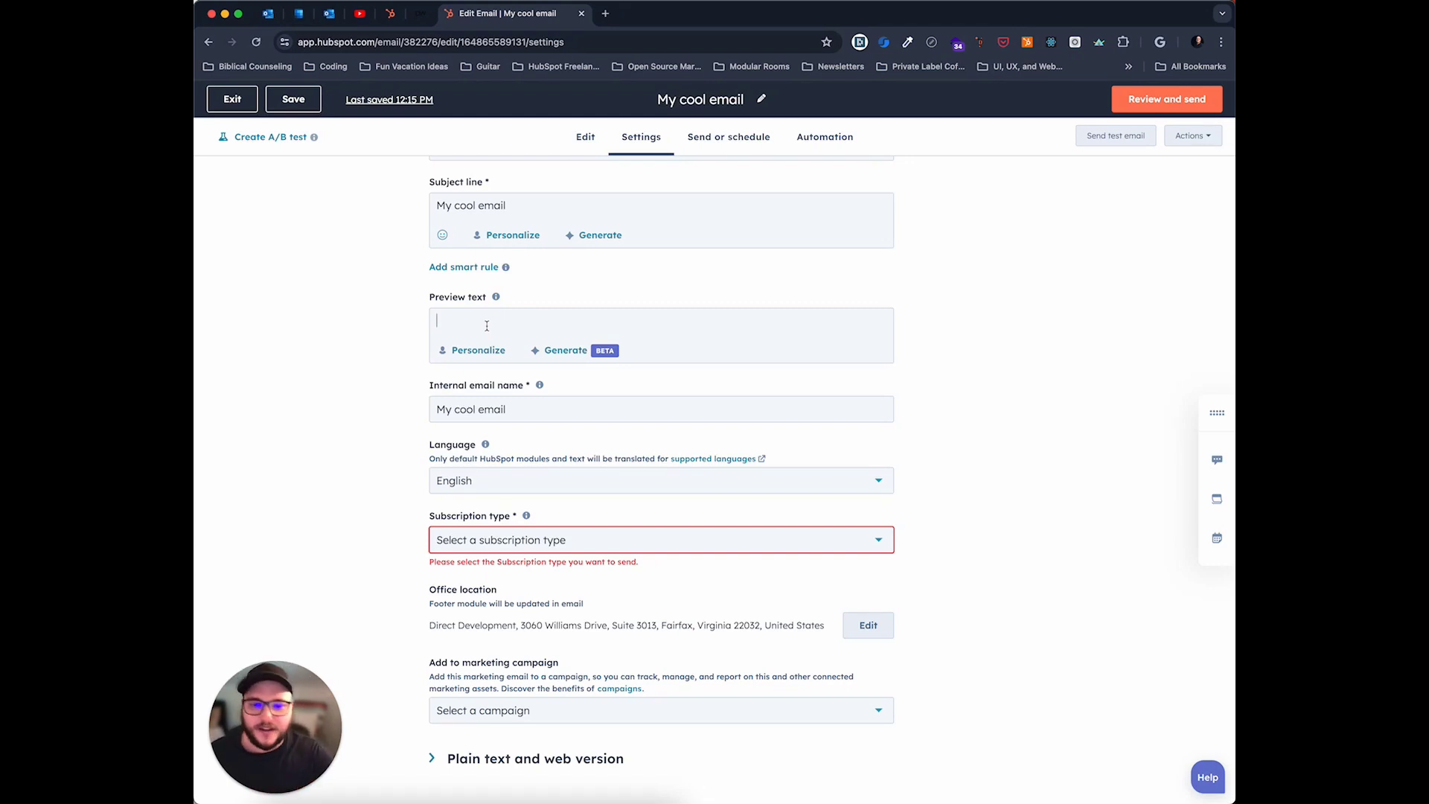
Step: Replace the internal email name with the sender's first name in possessive form followed by "Test Email"
scroll(487, 326, "up", 1)
triple_click(497, 439)
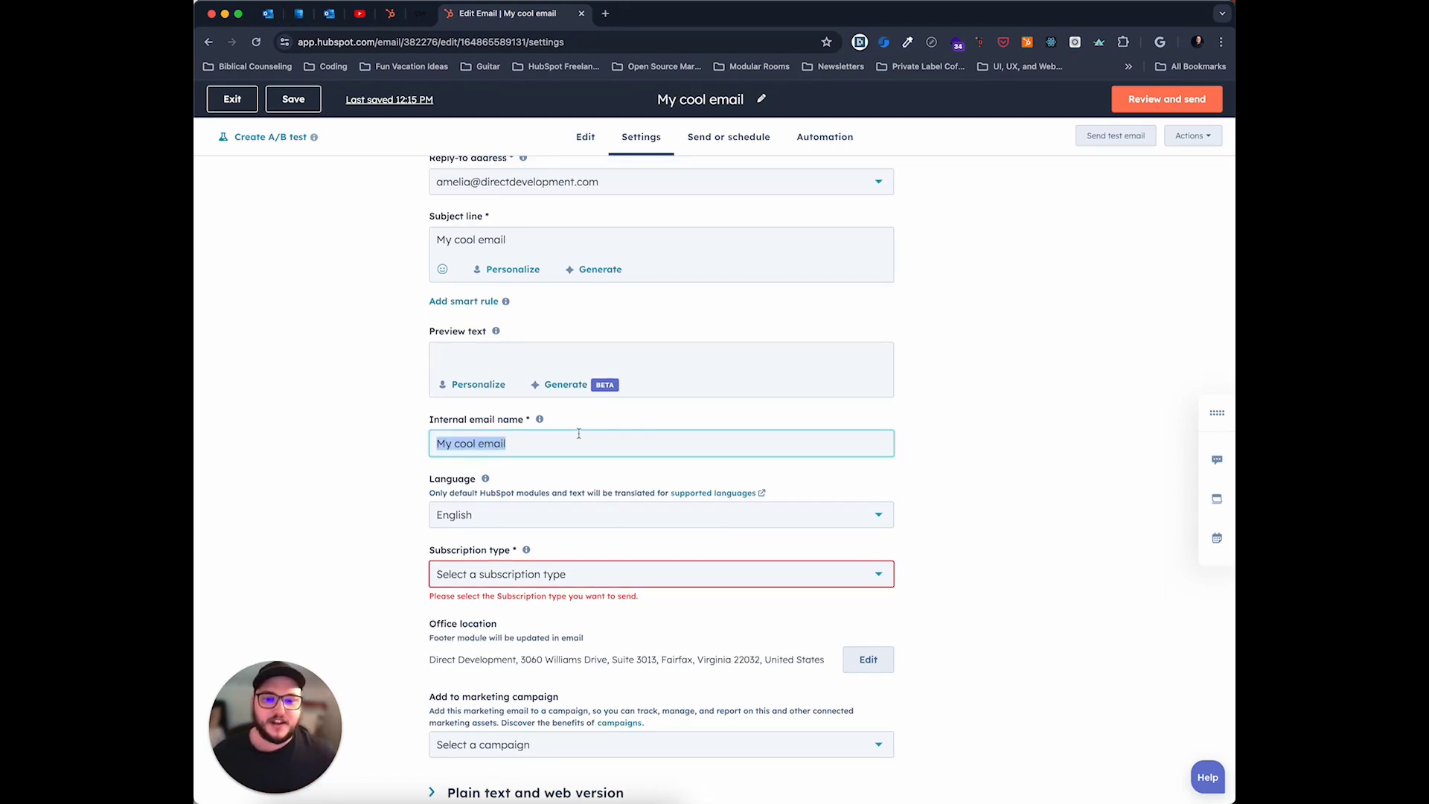
scroll(578, 433, "down", 1)
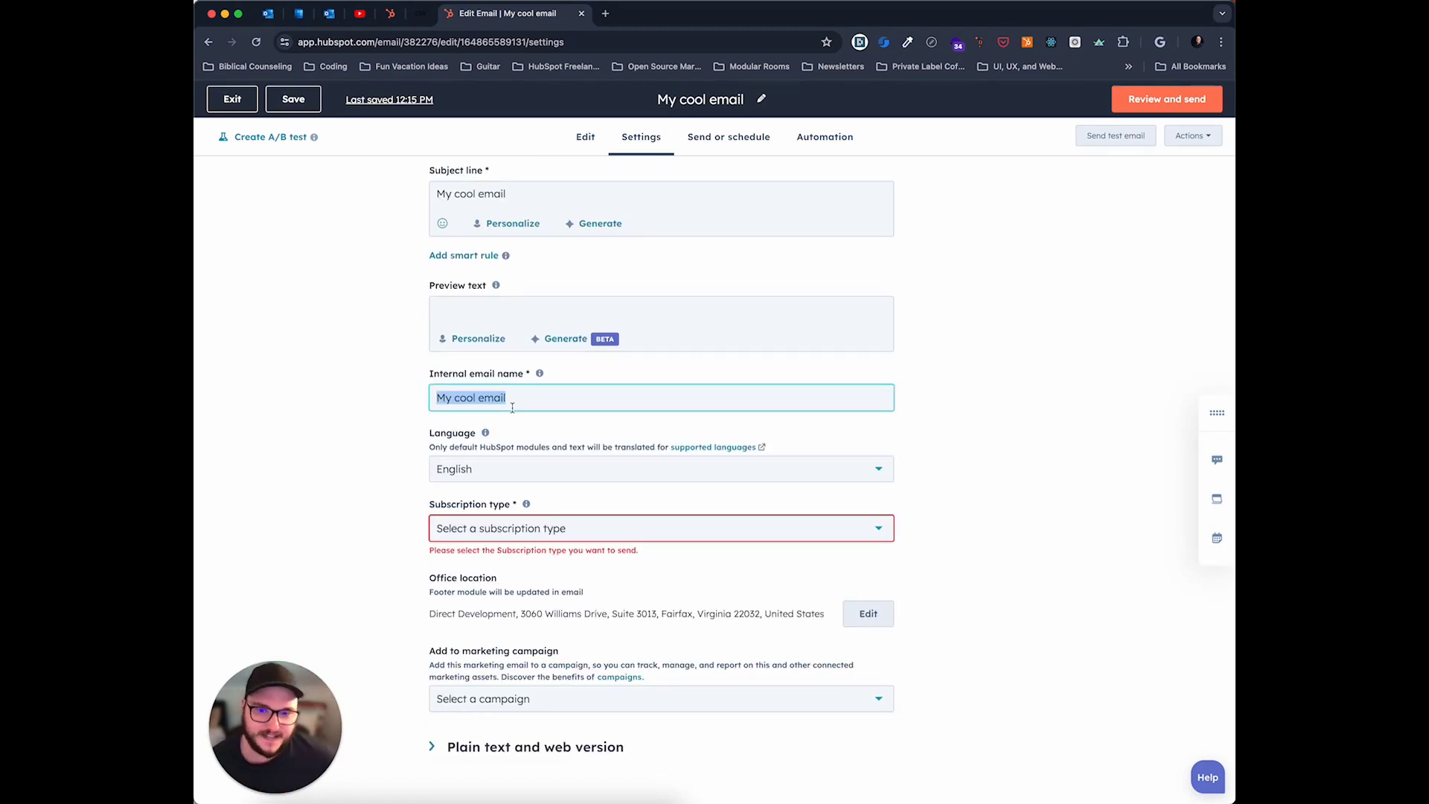
left_click(512, 398)
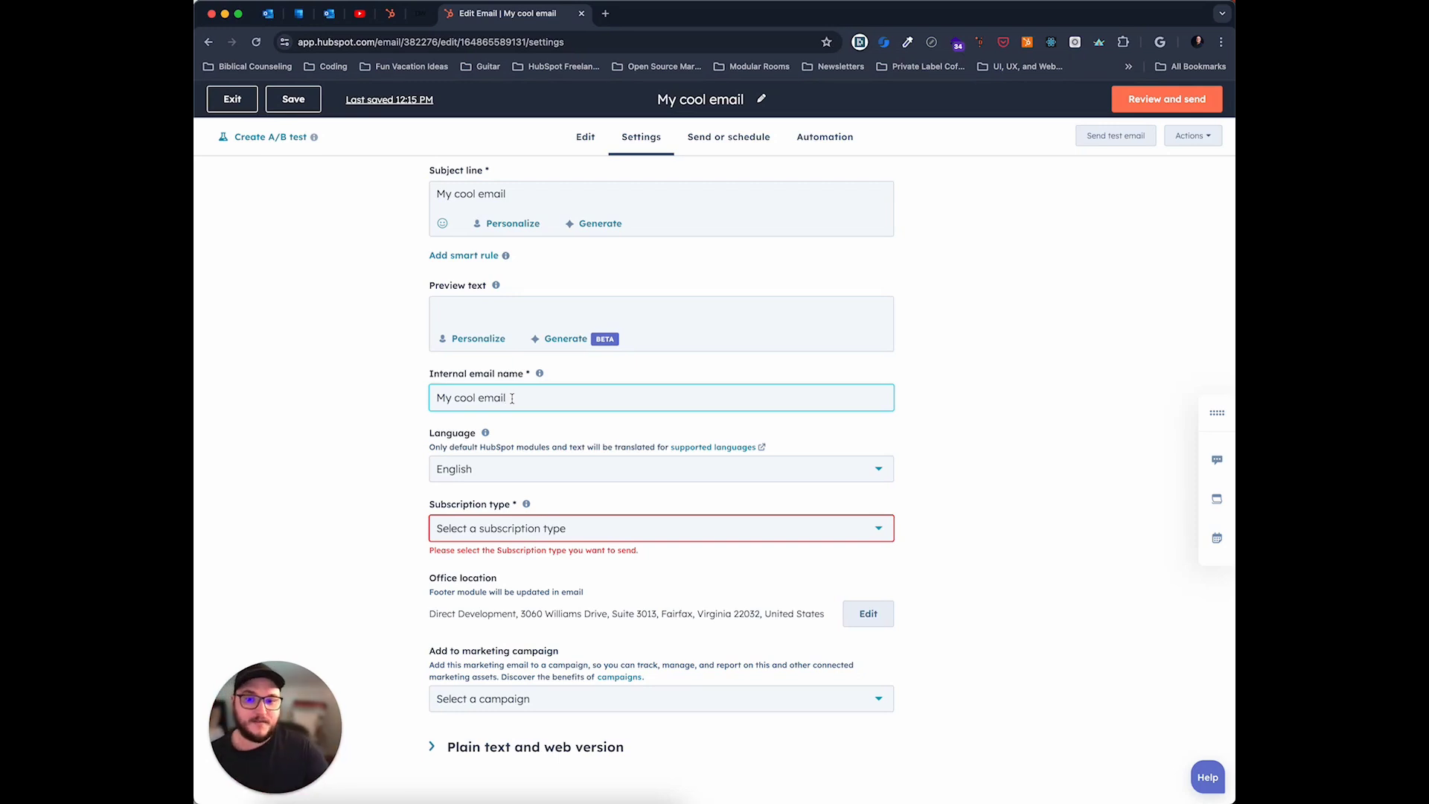
triple_click(512, 398)
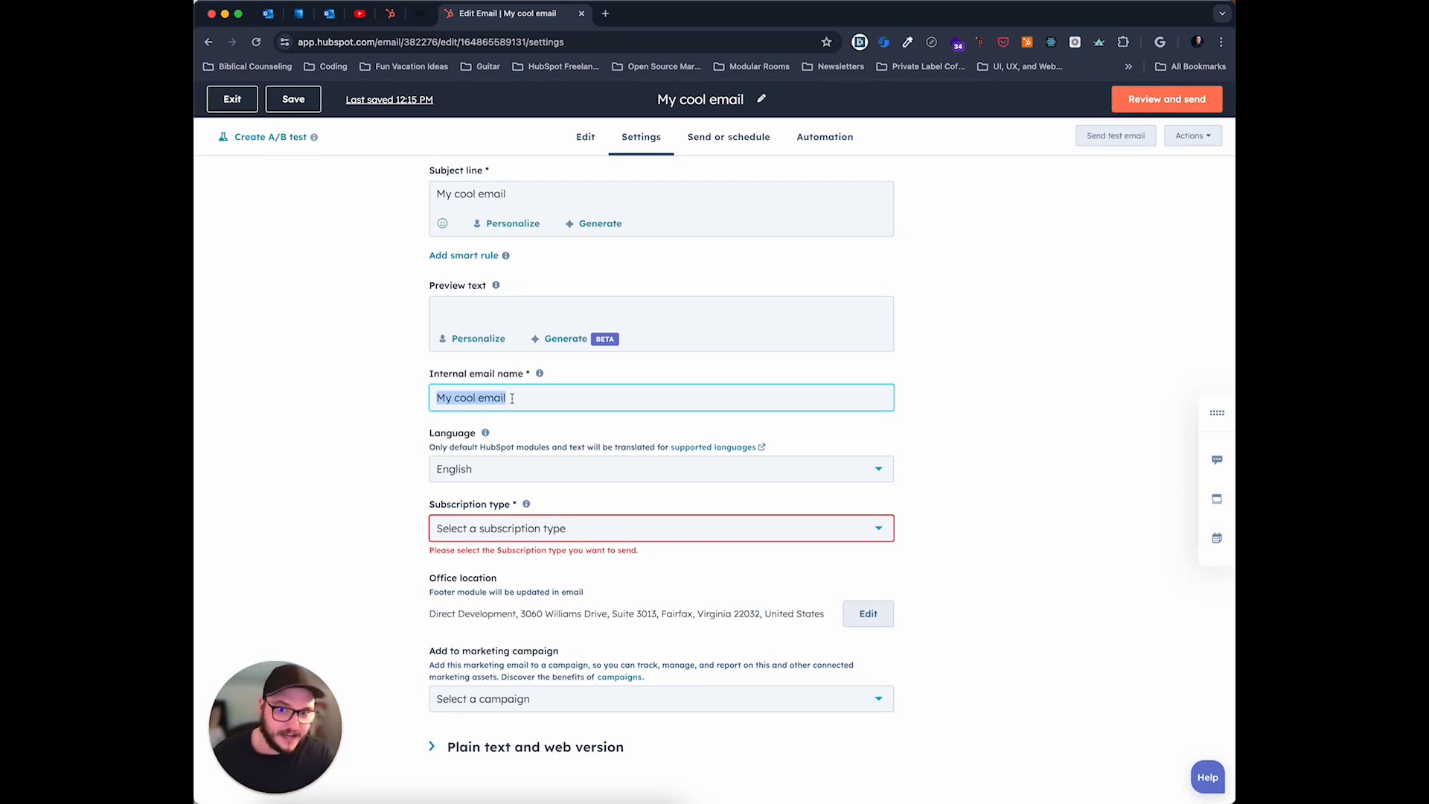
key("BackSpace")
type("Jared's Test Email")
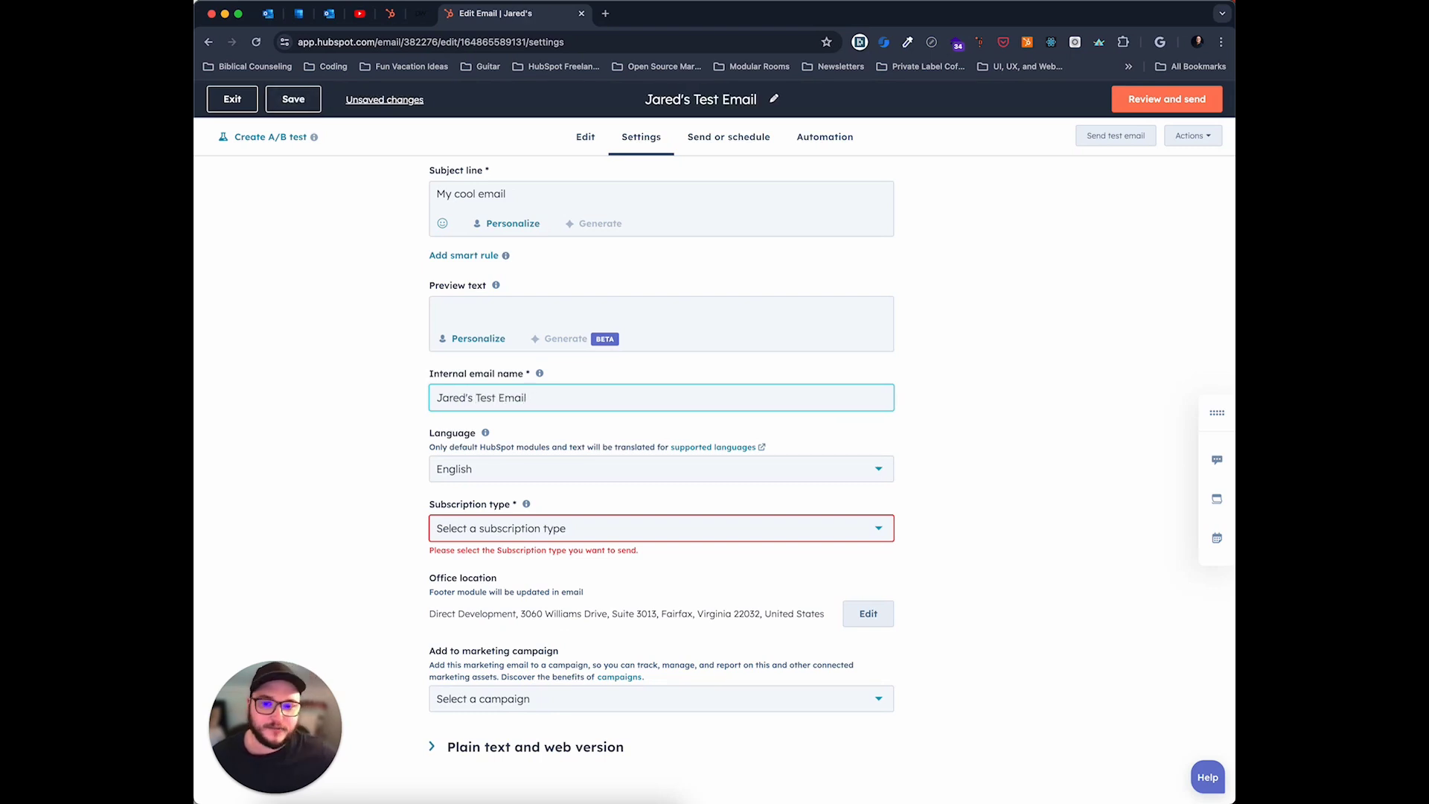
left_click(668, 509)
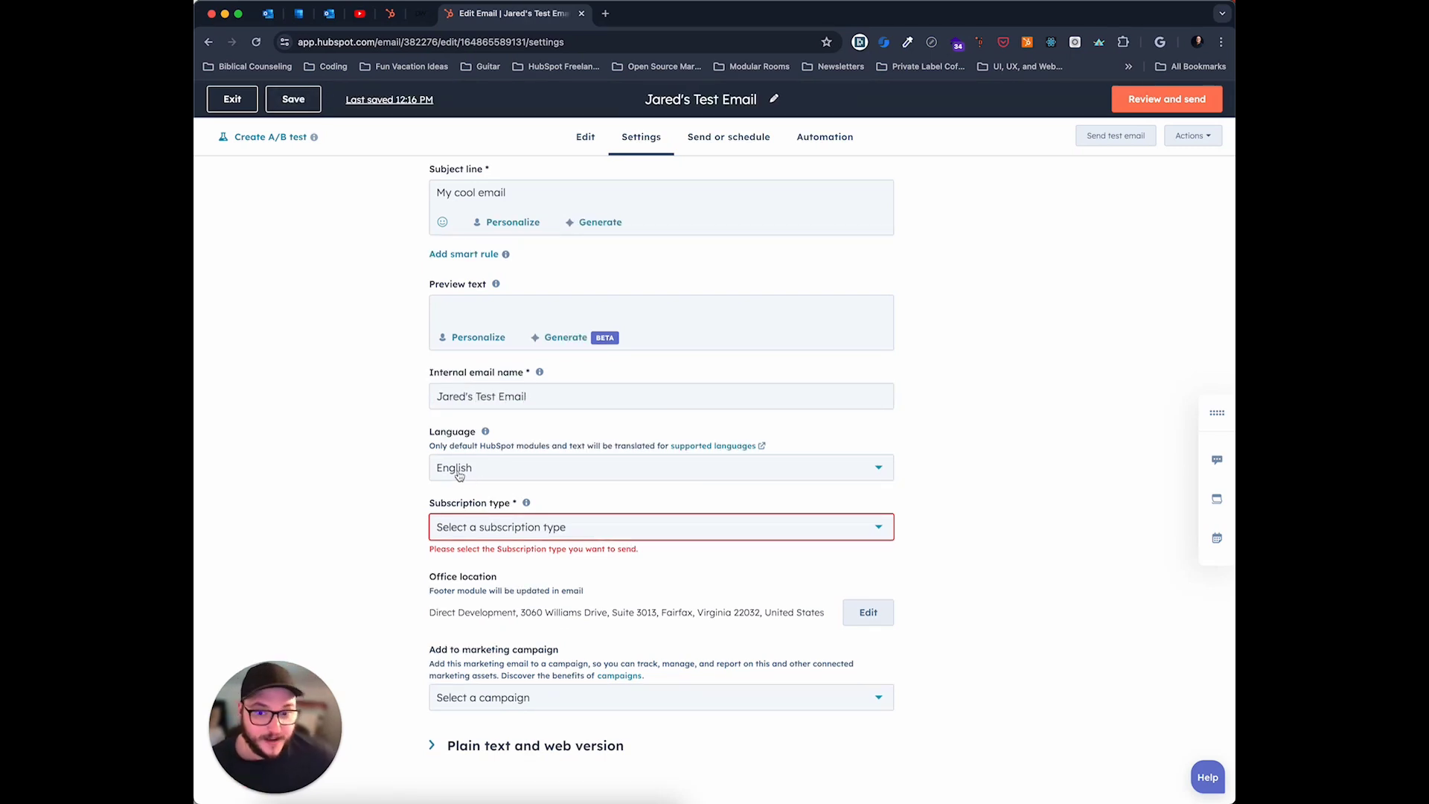
Step: Set the subscription type to Marketing Information and check the marketing campaign selection without choosing a campaign
left_click(521, 527)
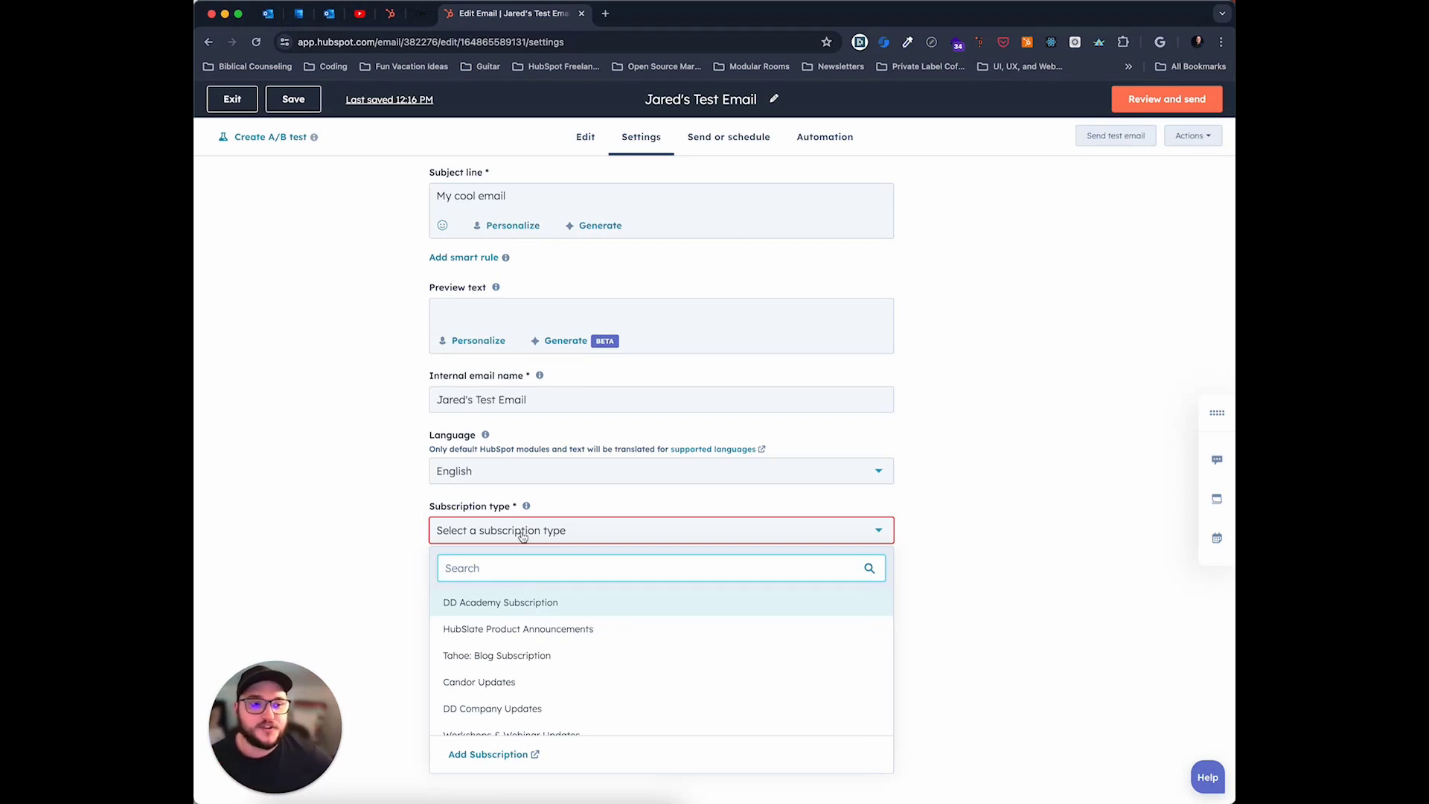
type("marketing")
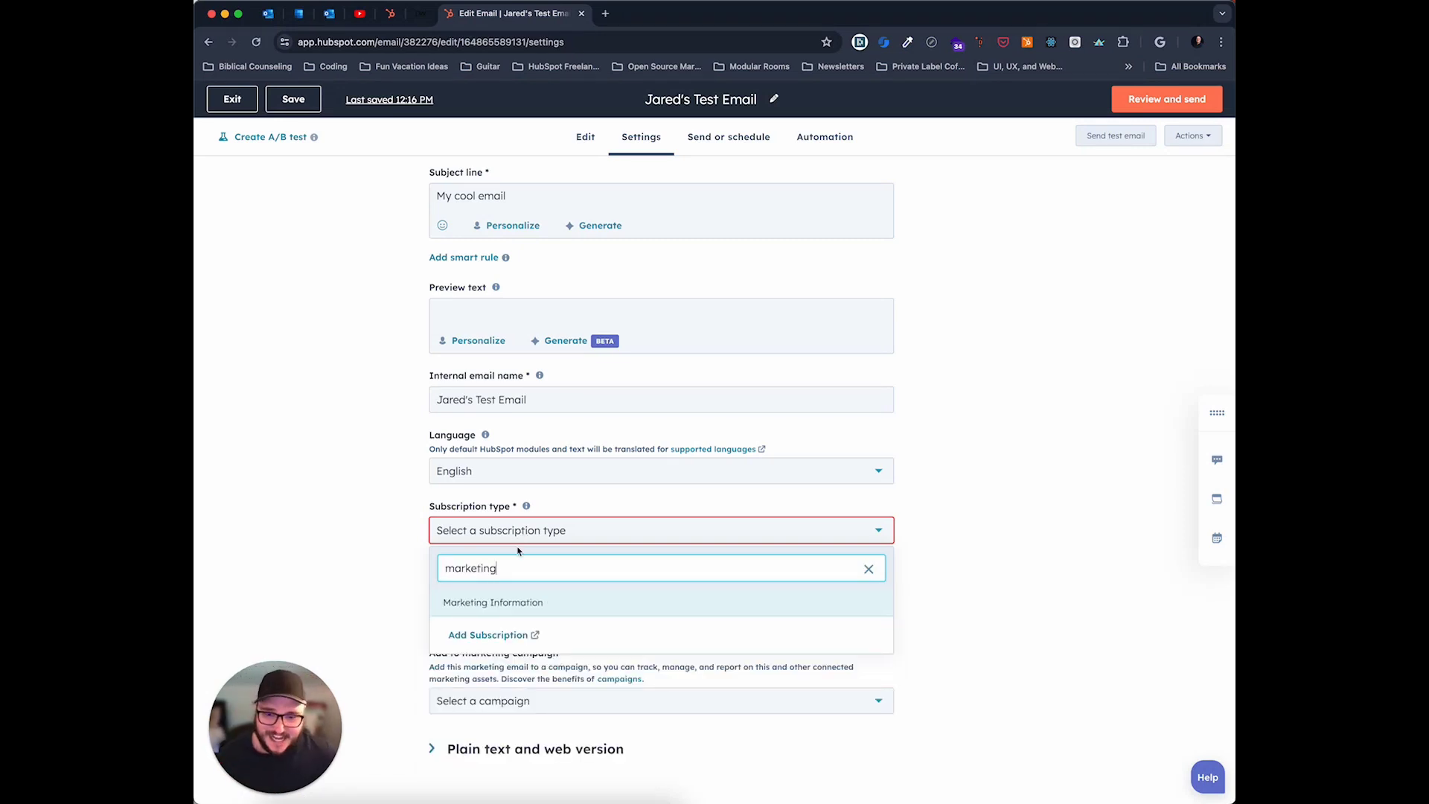
left_click(484, 604)
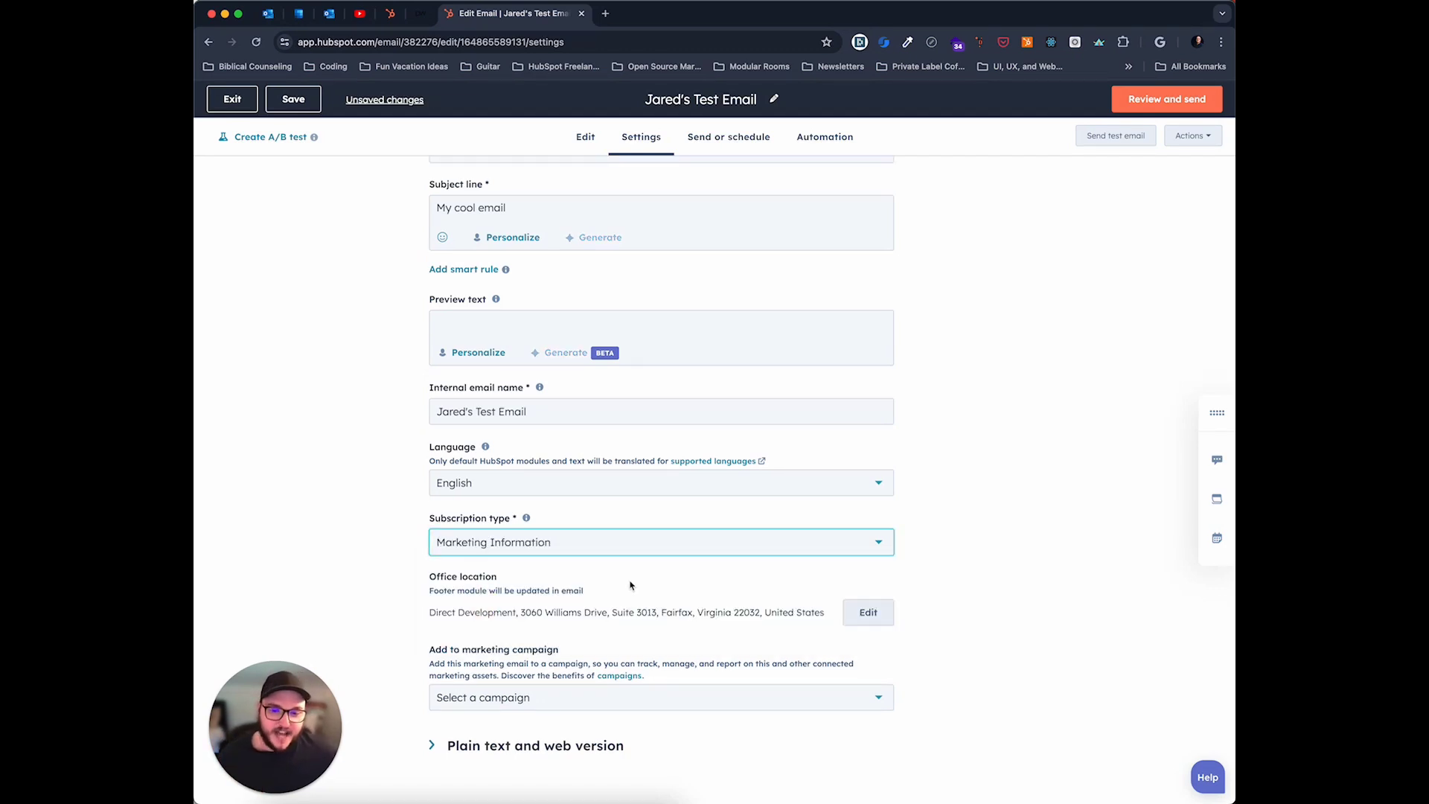
left_click(491, 700)
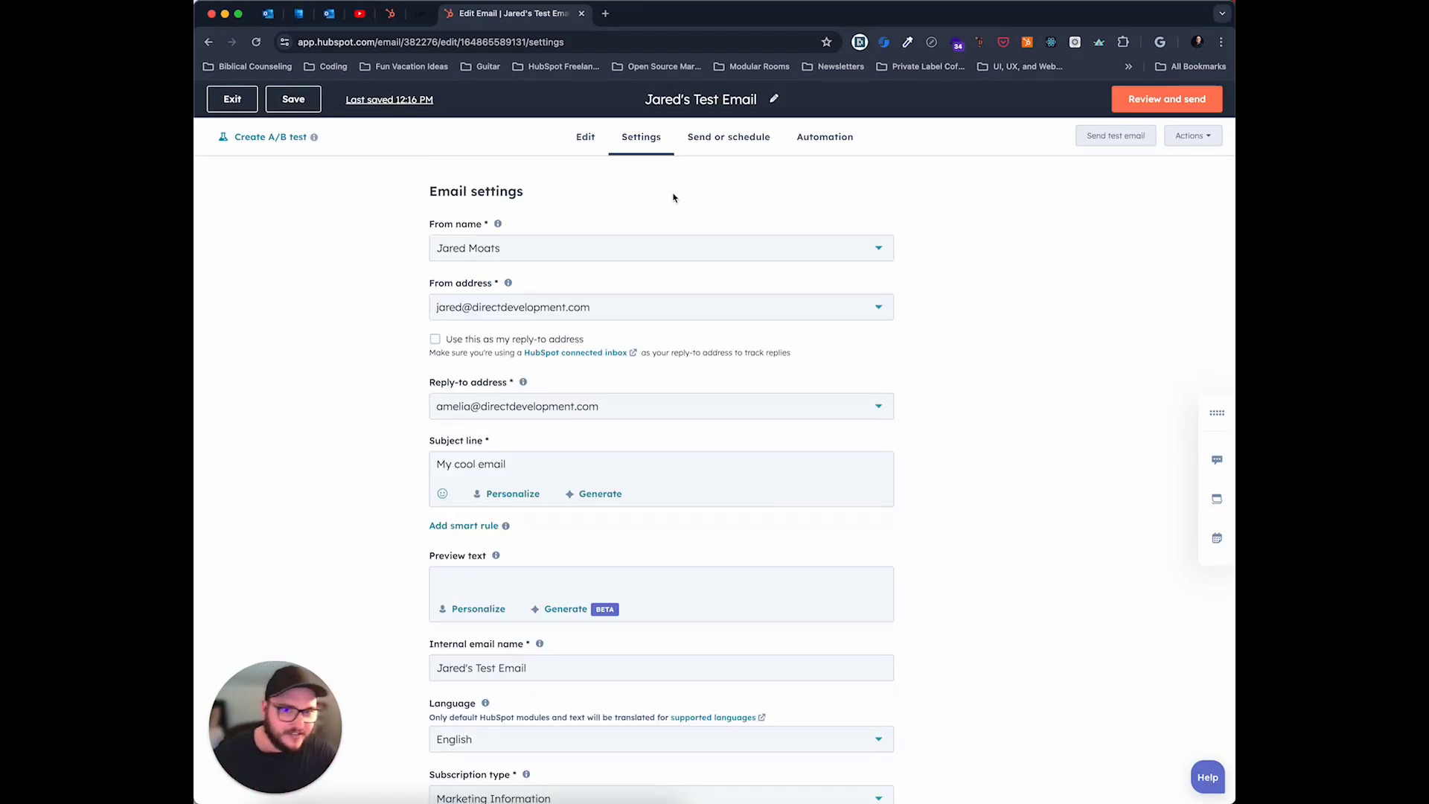
Step: Go to the sending options and choose the "[DDA] NAGAP 2024 Registration List" as the email's recipients
left_click(702, 139)
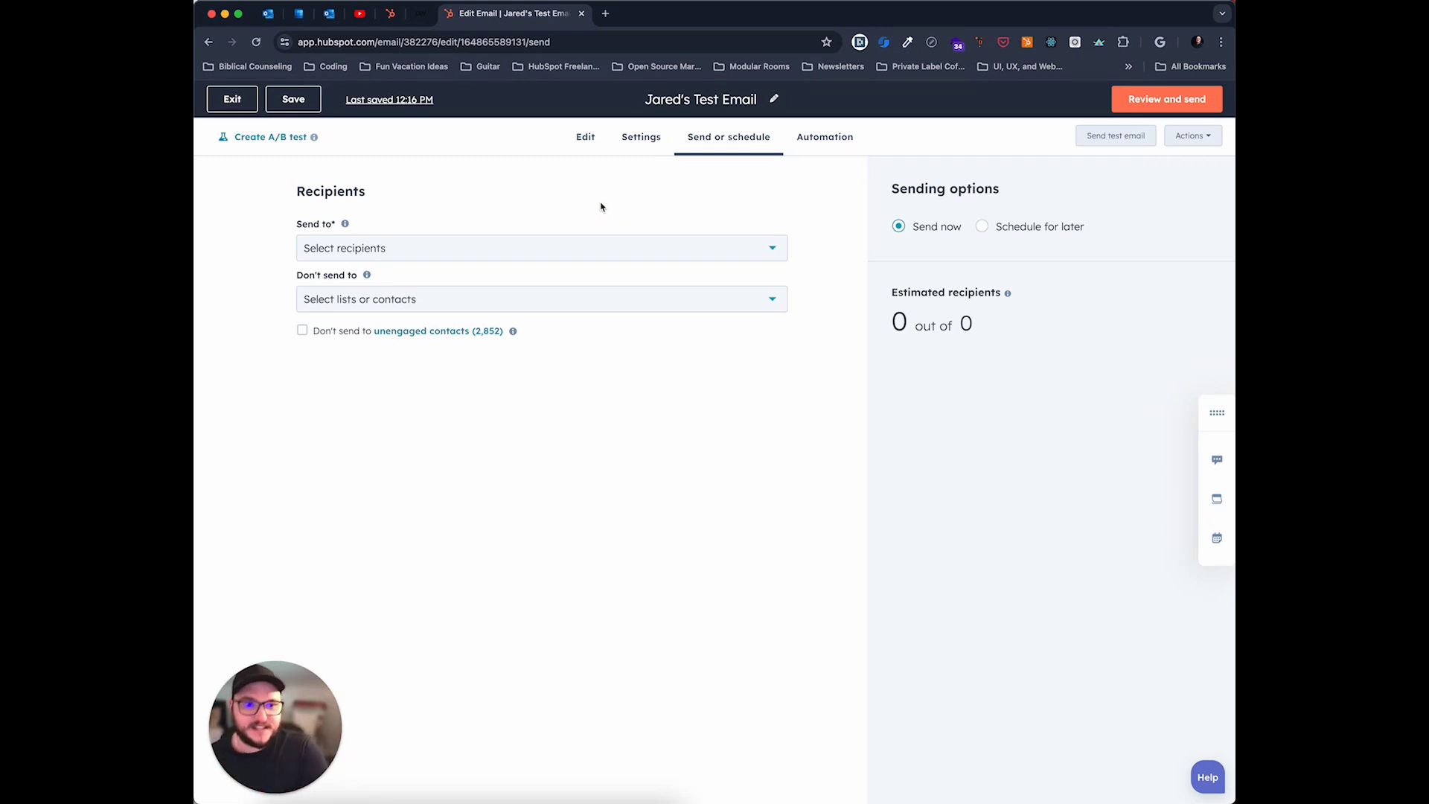
left_click(326, 251)
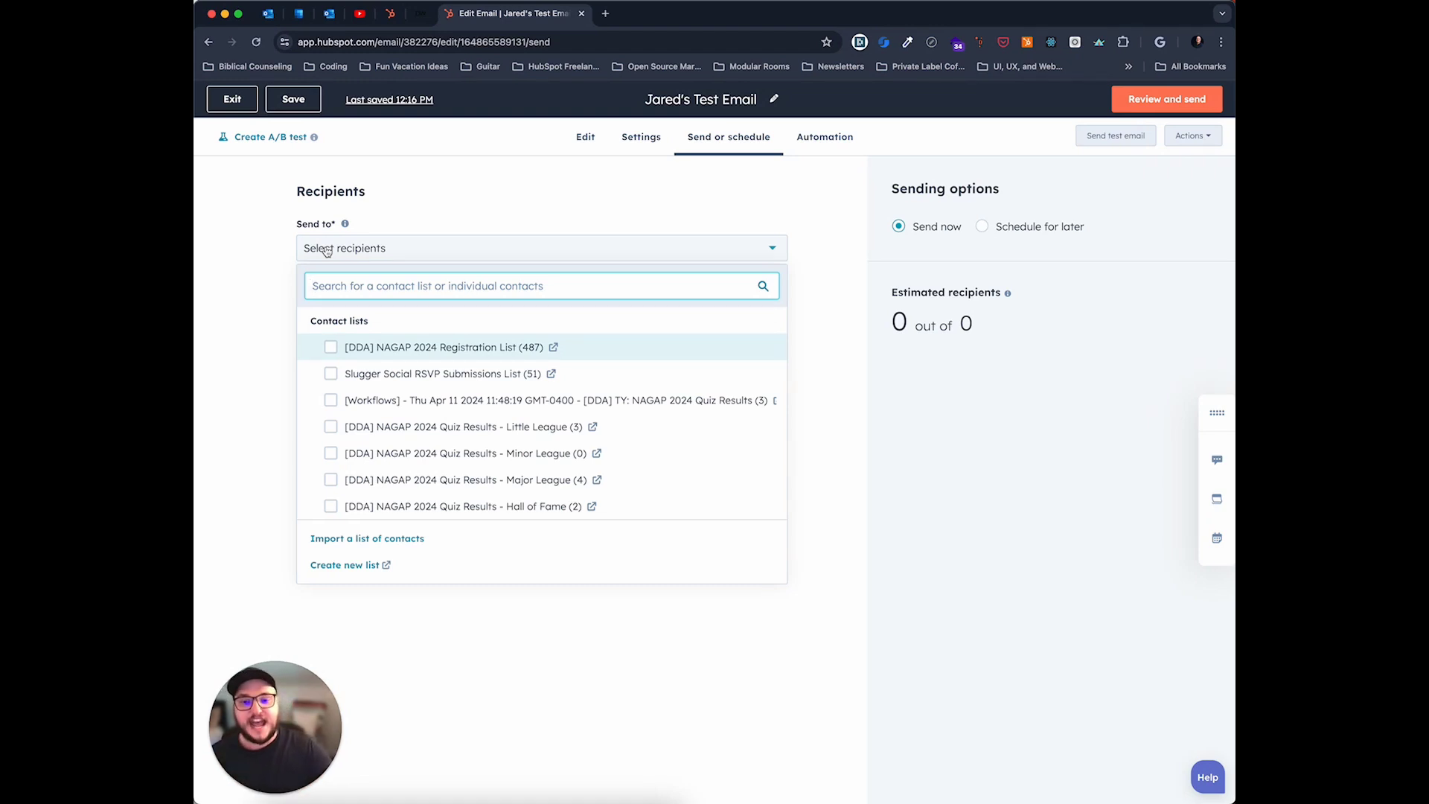
left_click(331, 347)
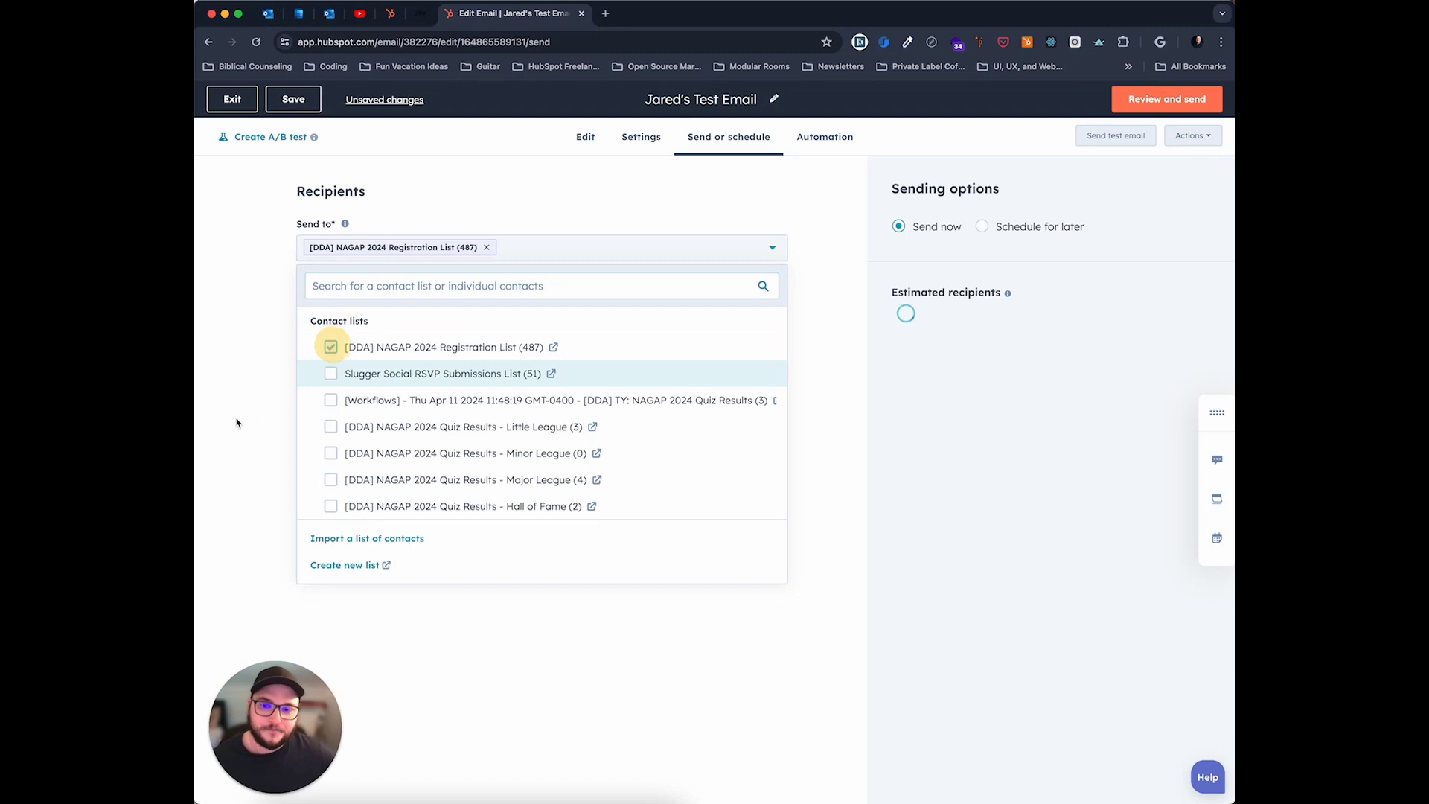
left_click(633, 252)
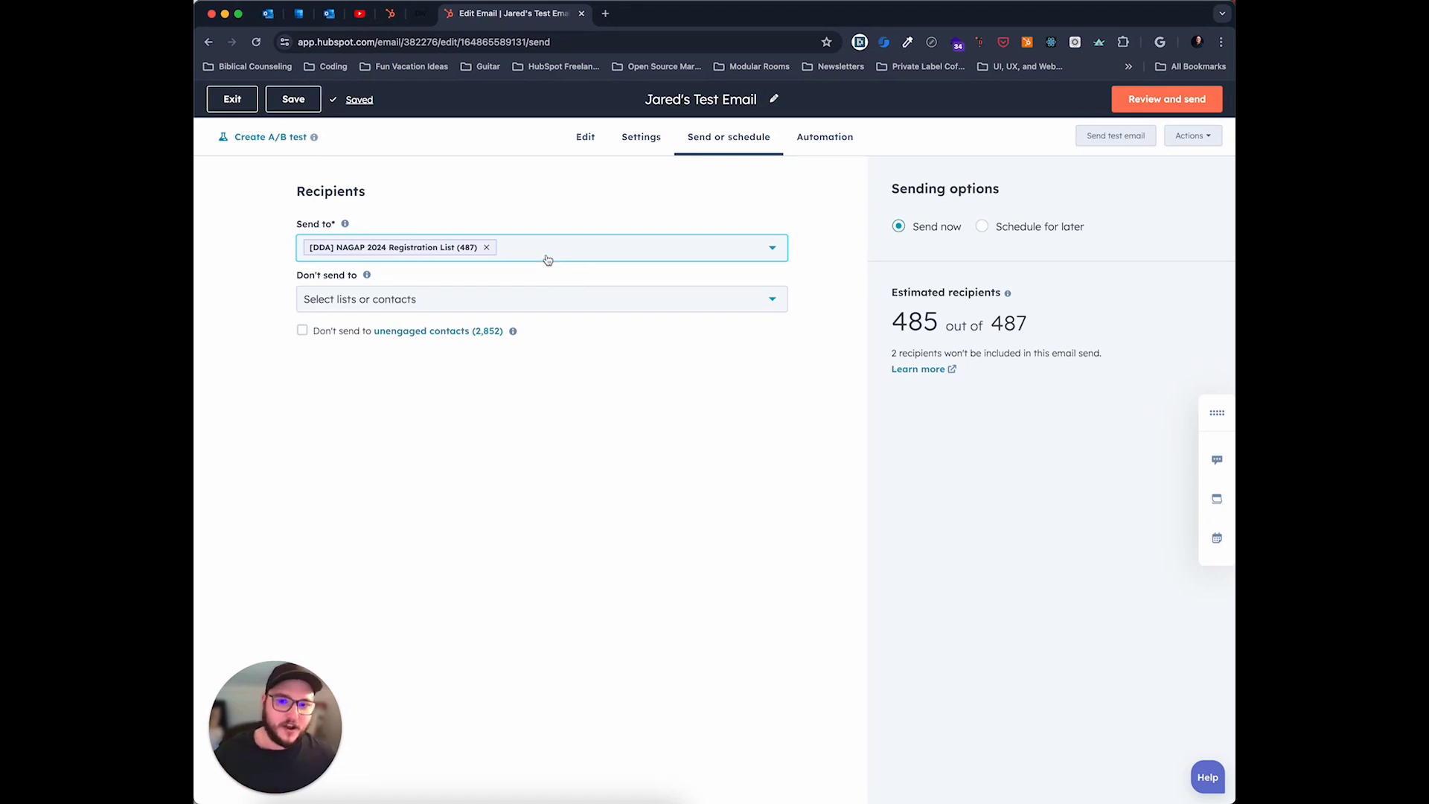
left_click(498, 475)
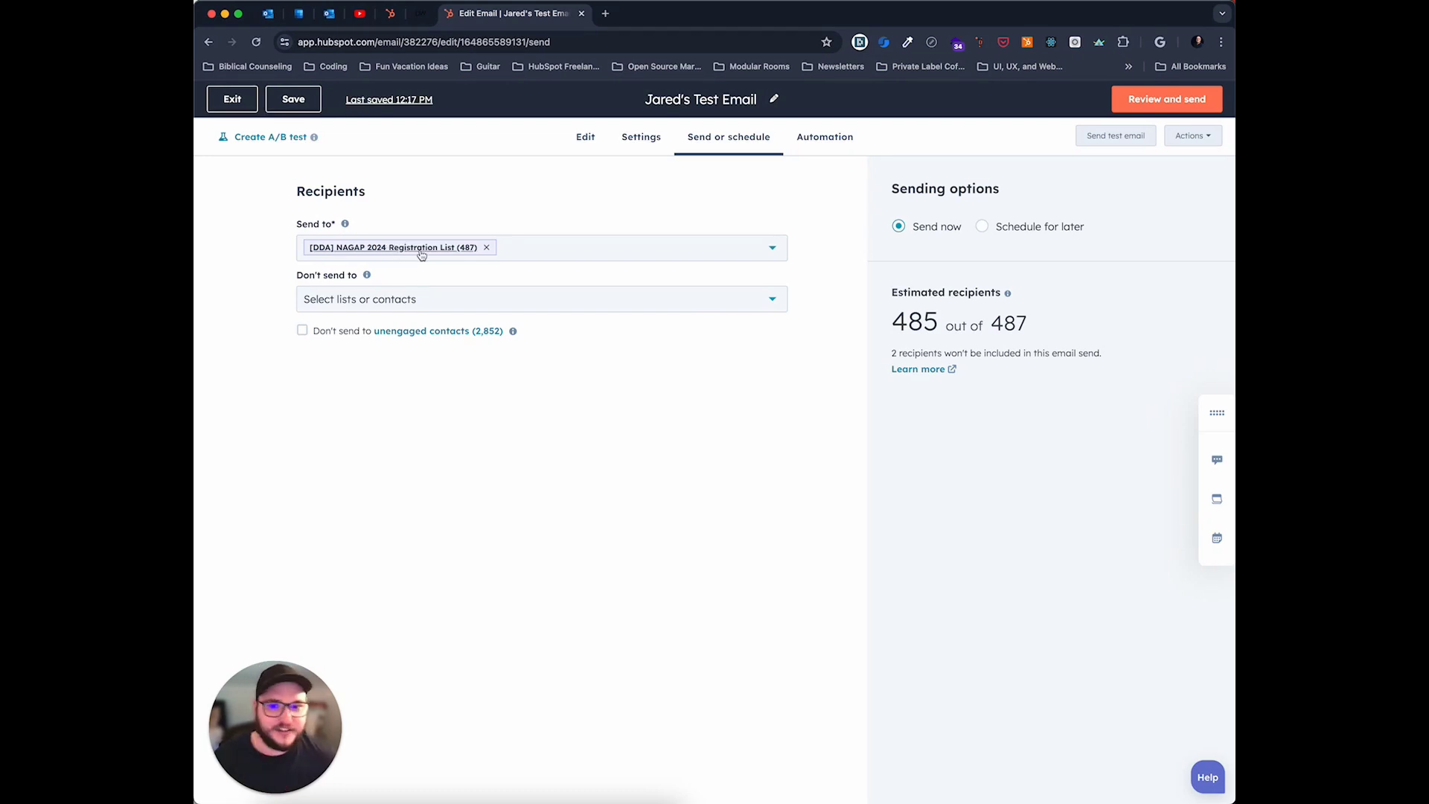
Step: Look through the lists available for exclusion without choosing one, and exclude unengaged contacts from the send
left_click(410, 300)
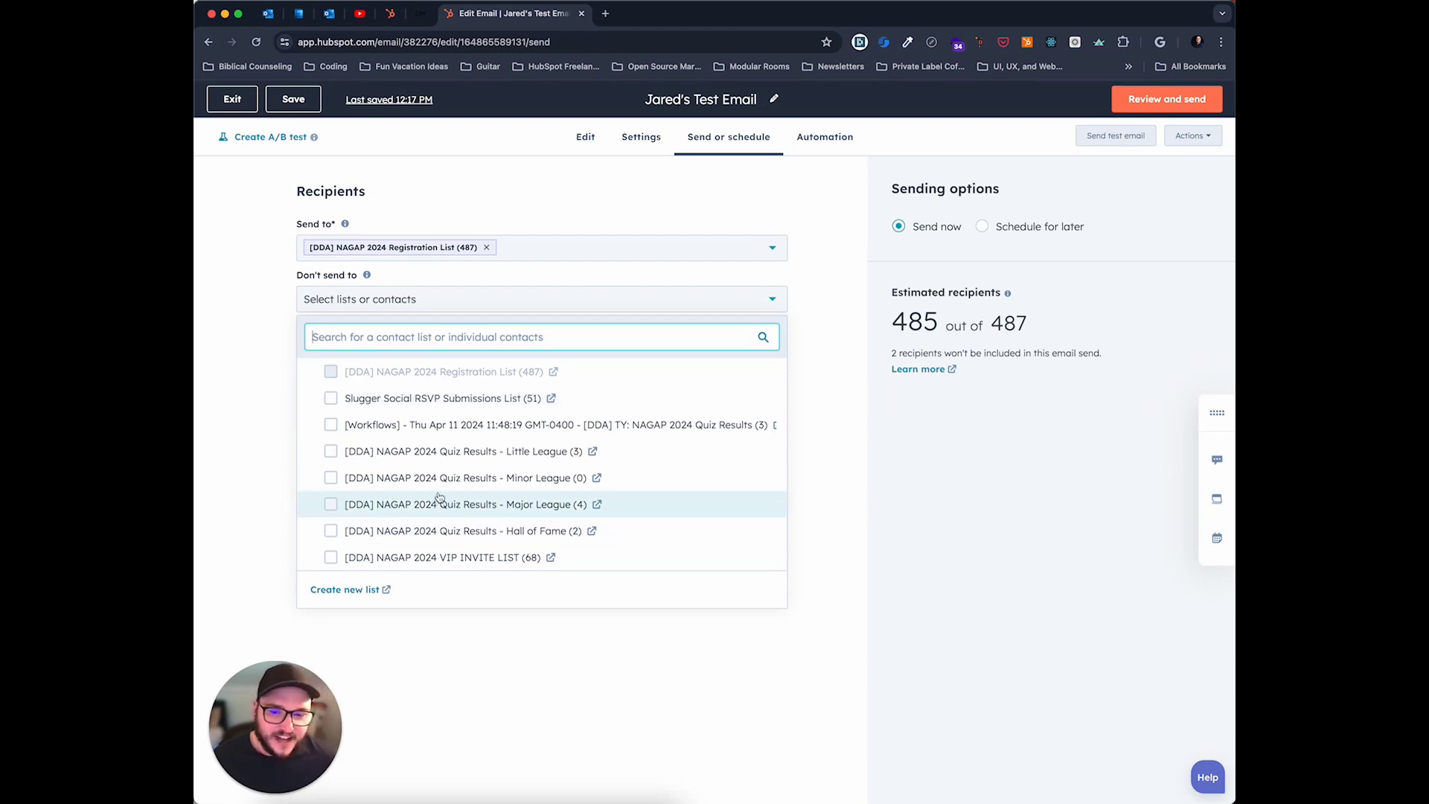
left_click(652, 301)
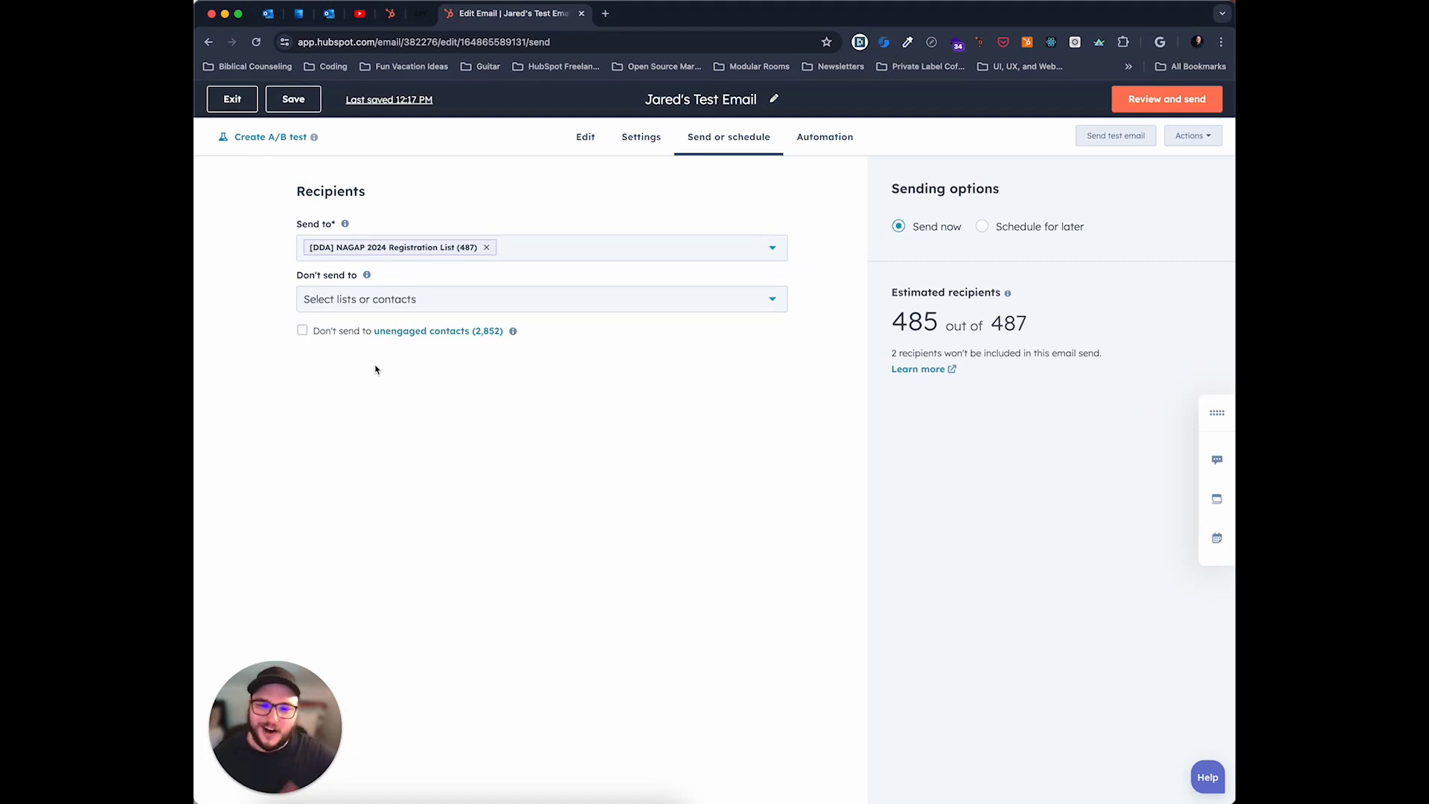
left_click(301, 330)
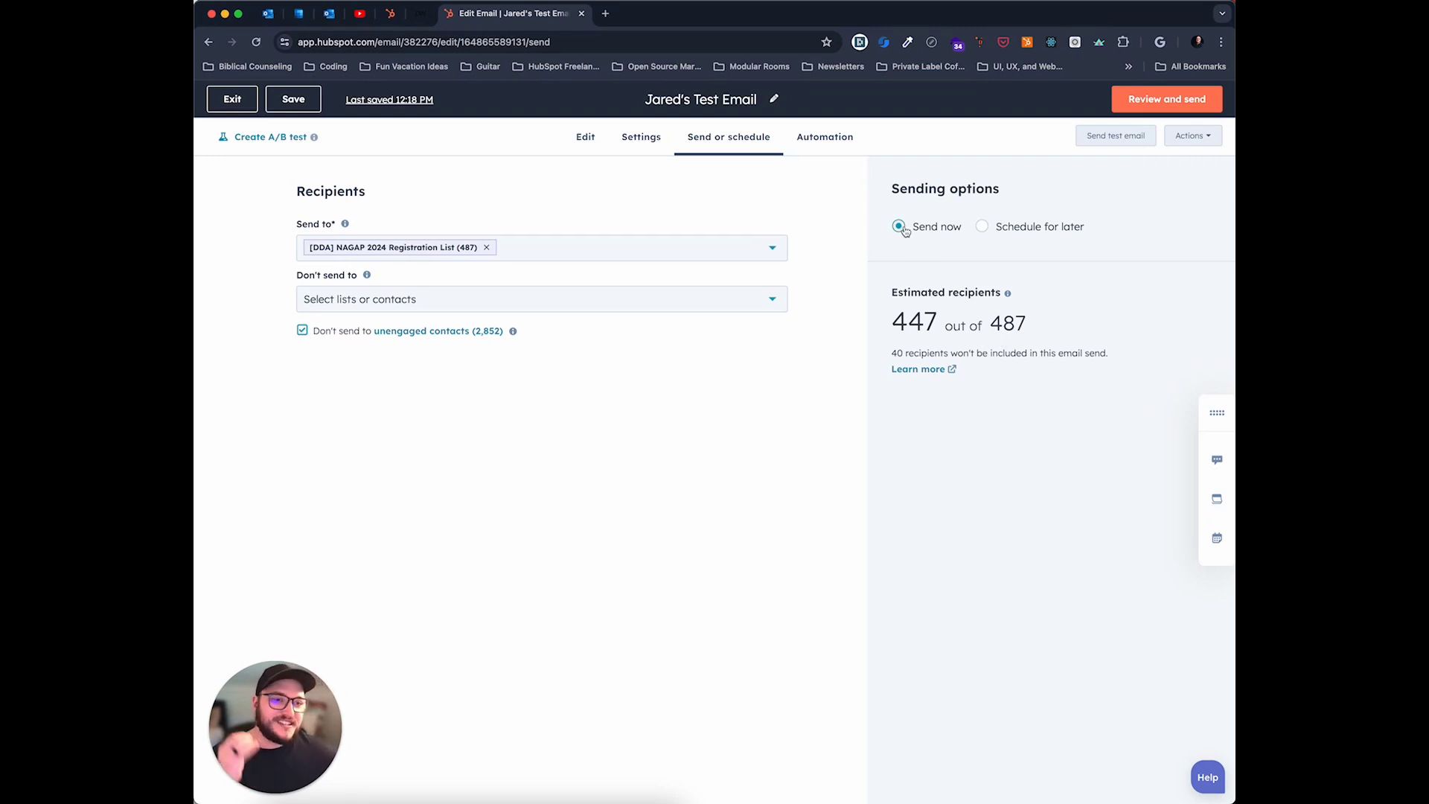
Step: Check the Schedule for later options, return to Send now, and examine the estimated recipient numbers
left_click(982, 227)
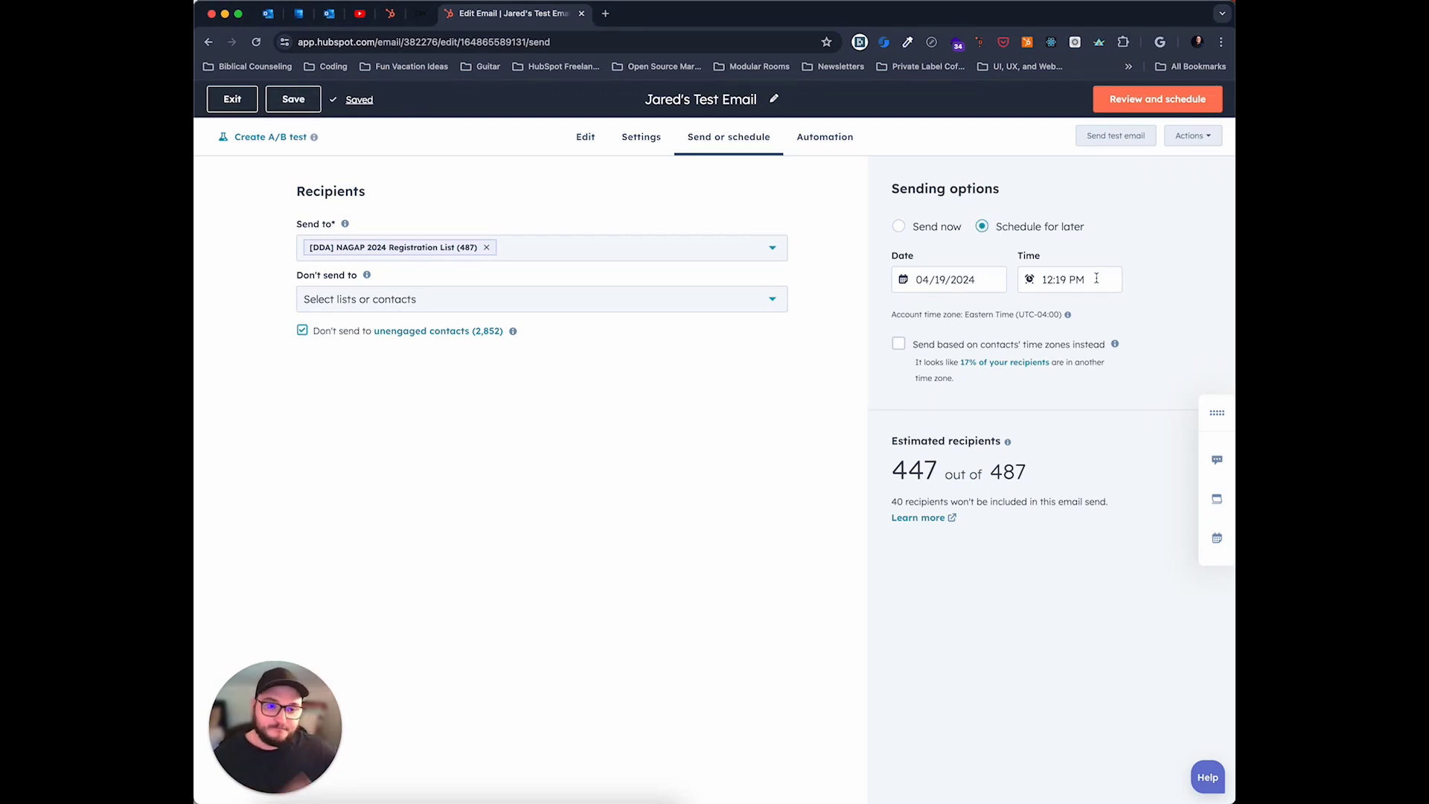
left_click(934, 227)
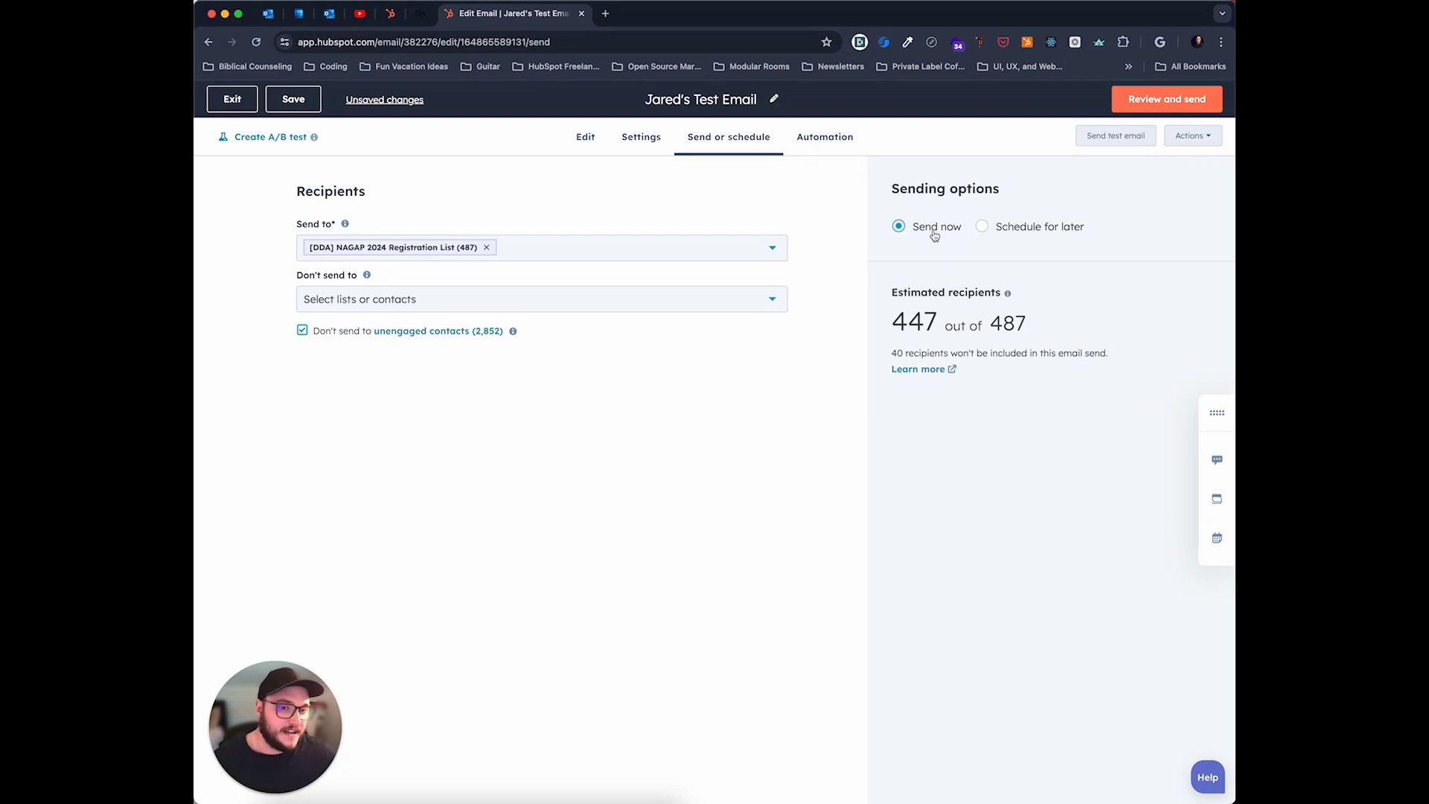
left_click_drag(893, 327, 1028, 322)
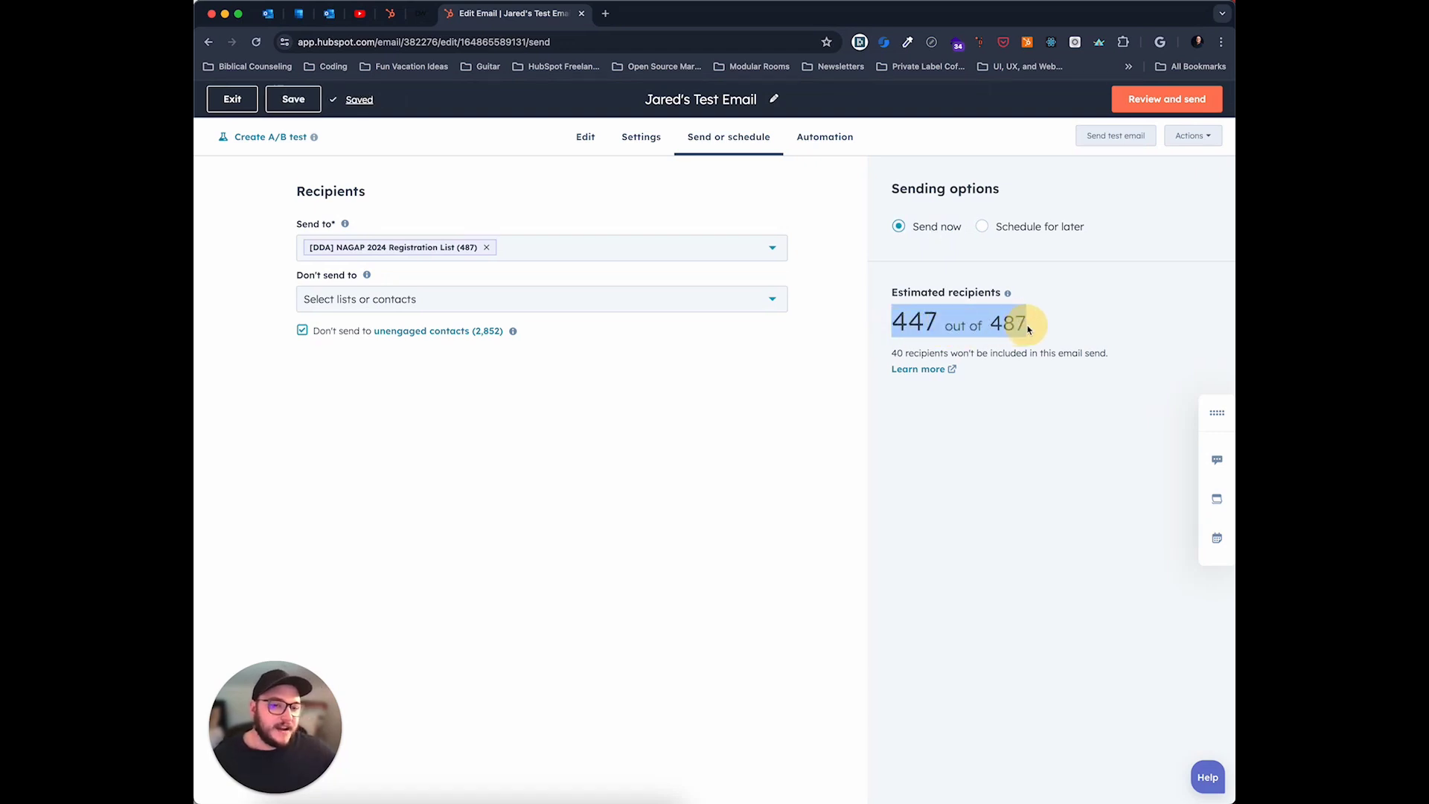
left_click(1026, 396)
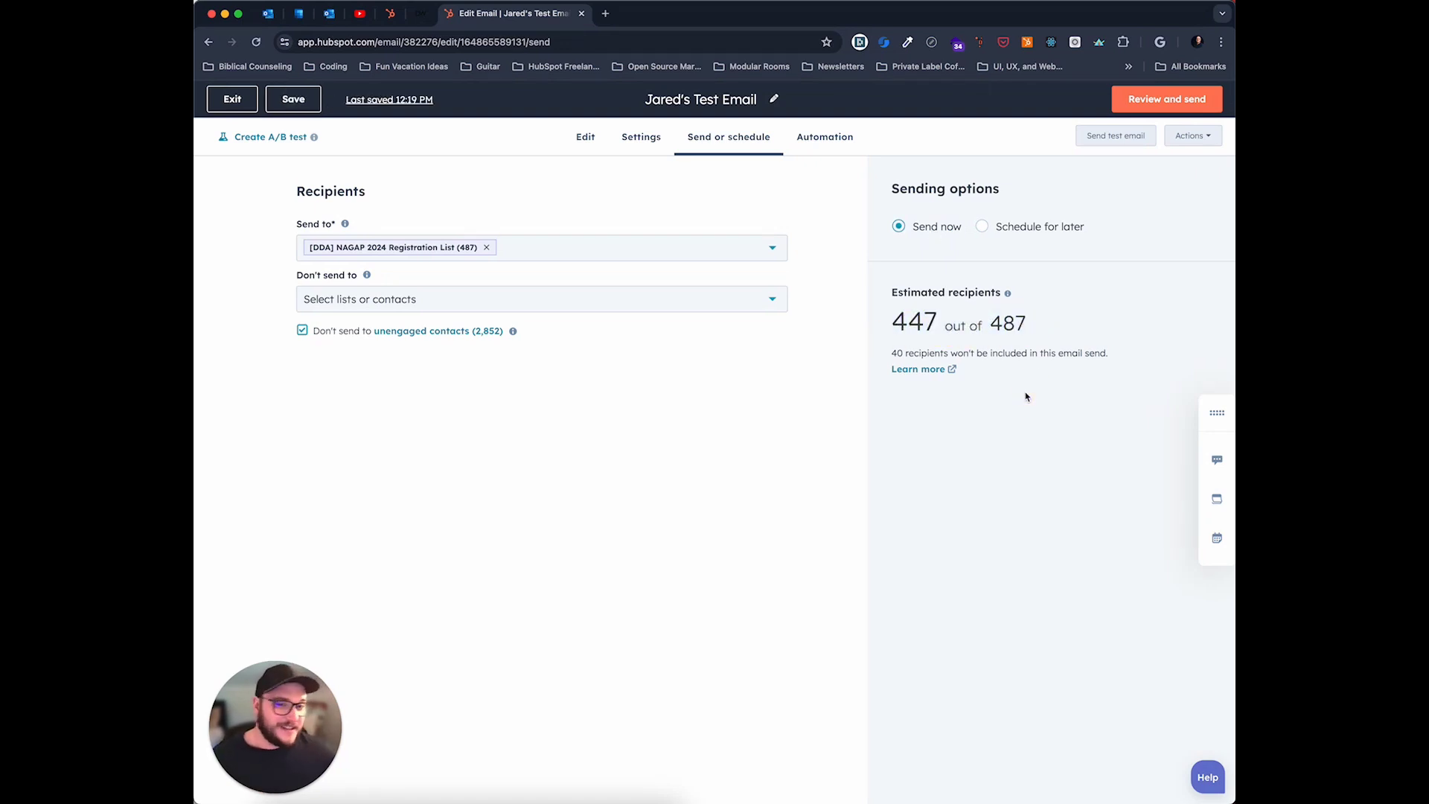
left_click_drag(991, 321, 1030, 322)
left_click(1030, 321)
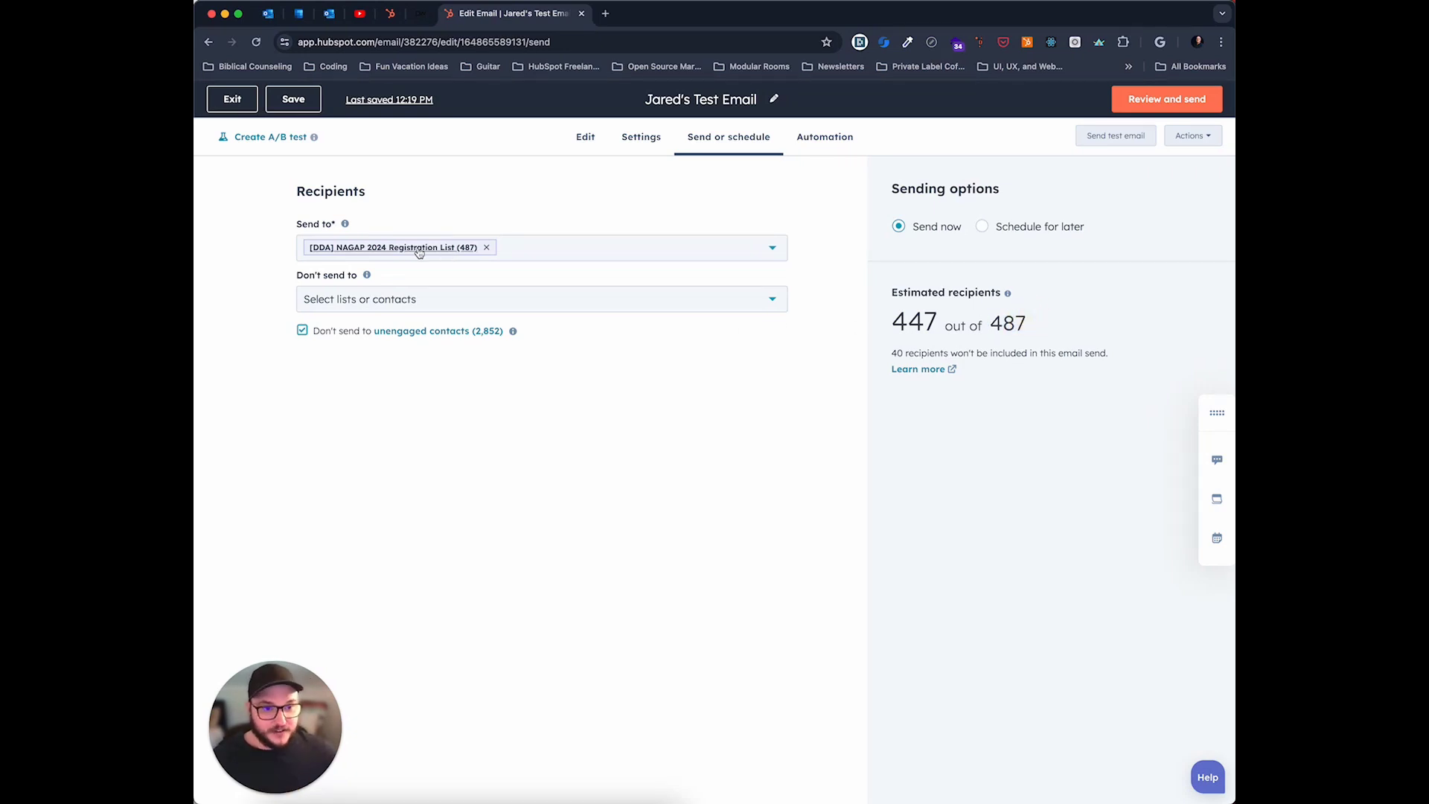
left_click_drag(939, 326, 896, 325)
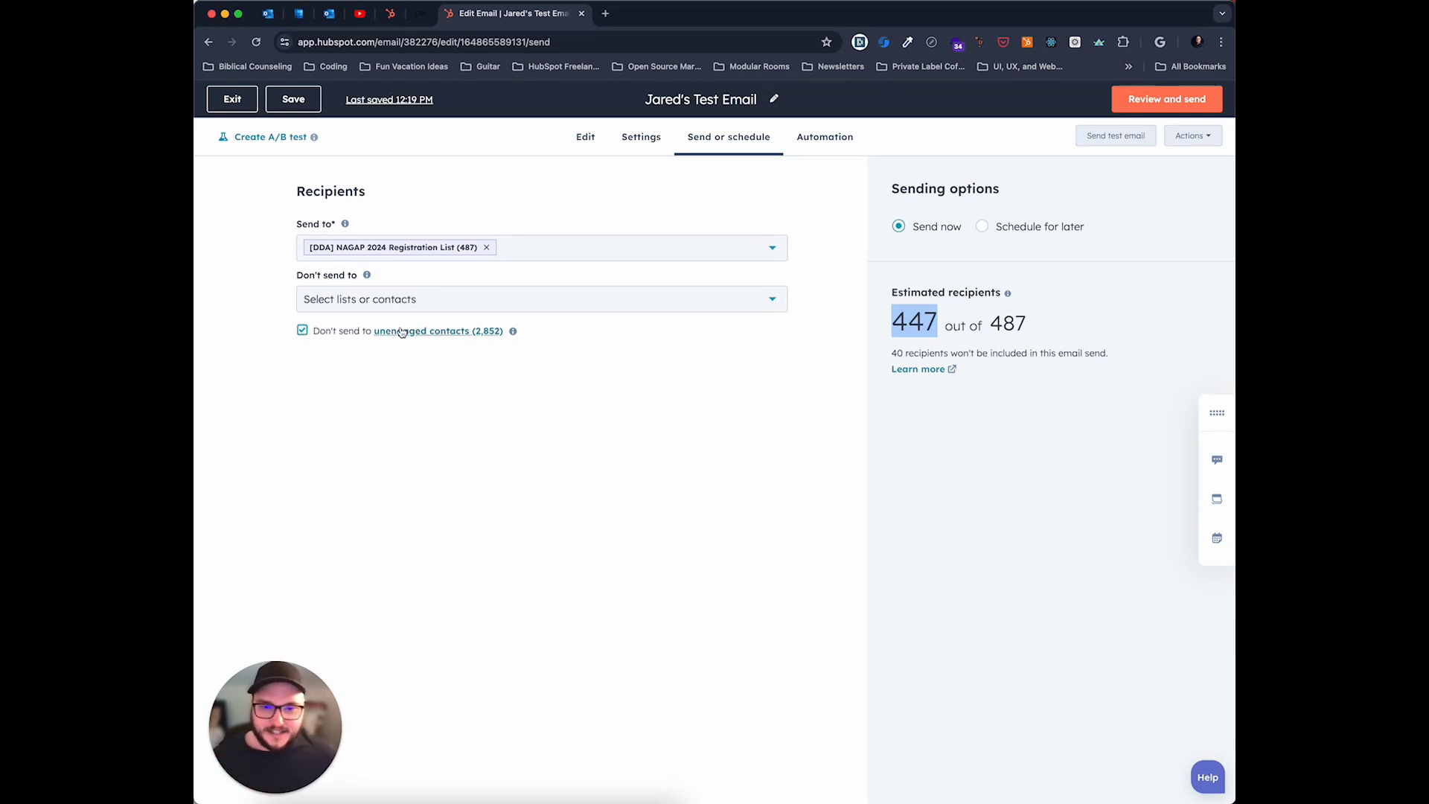
left_click(1177, 253)
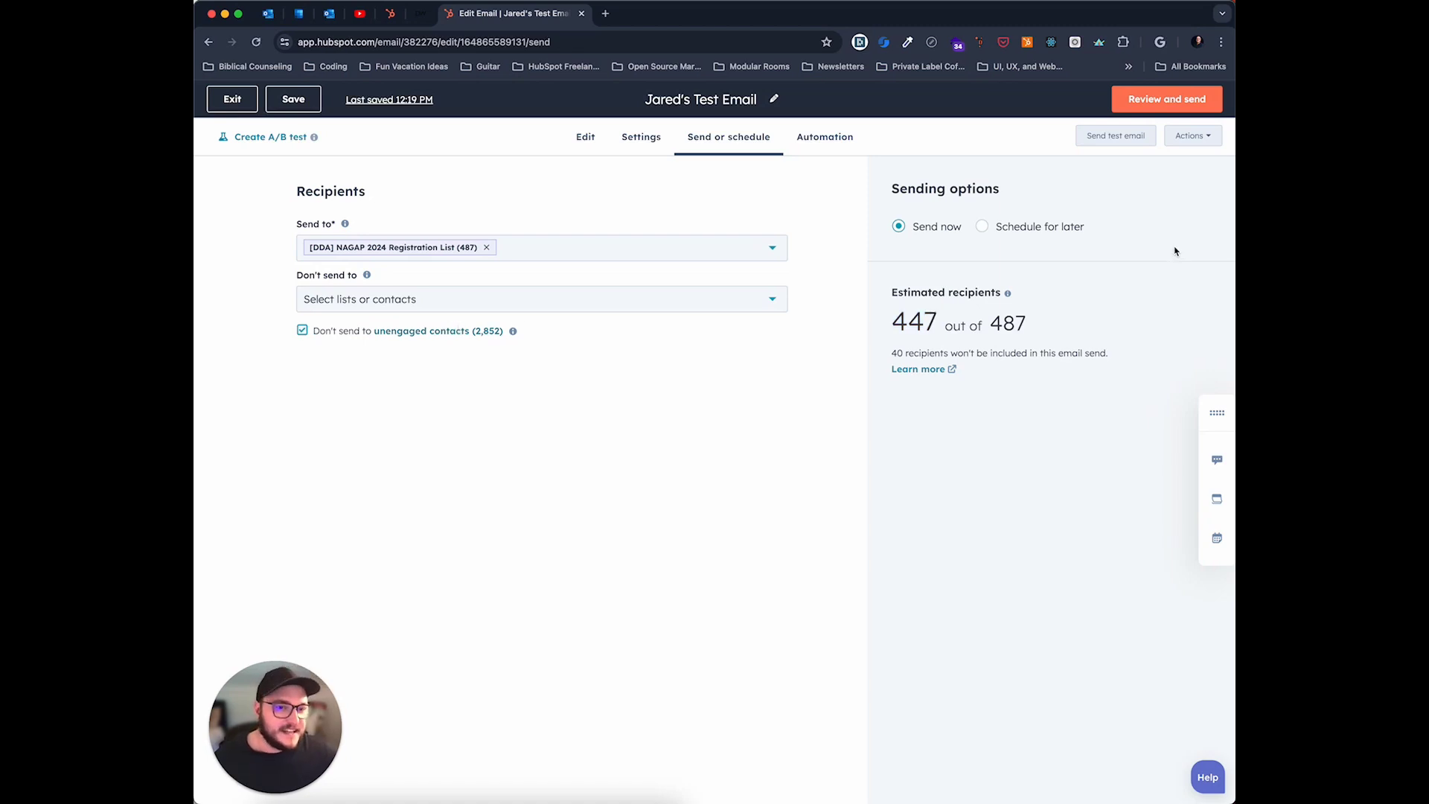
Step: Open the Review and send summary and read through its warnings, sender details, recipients and send time
left_click(1139, 102)
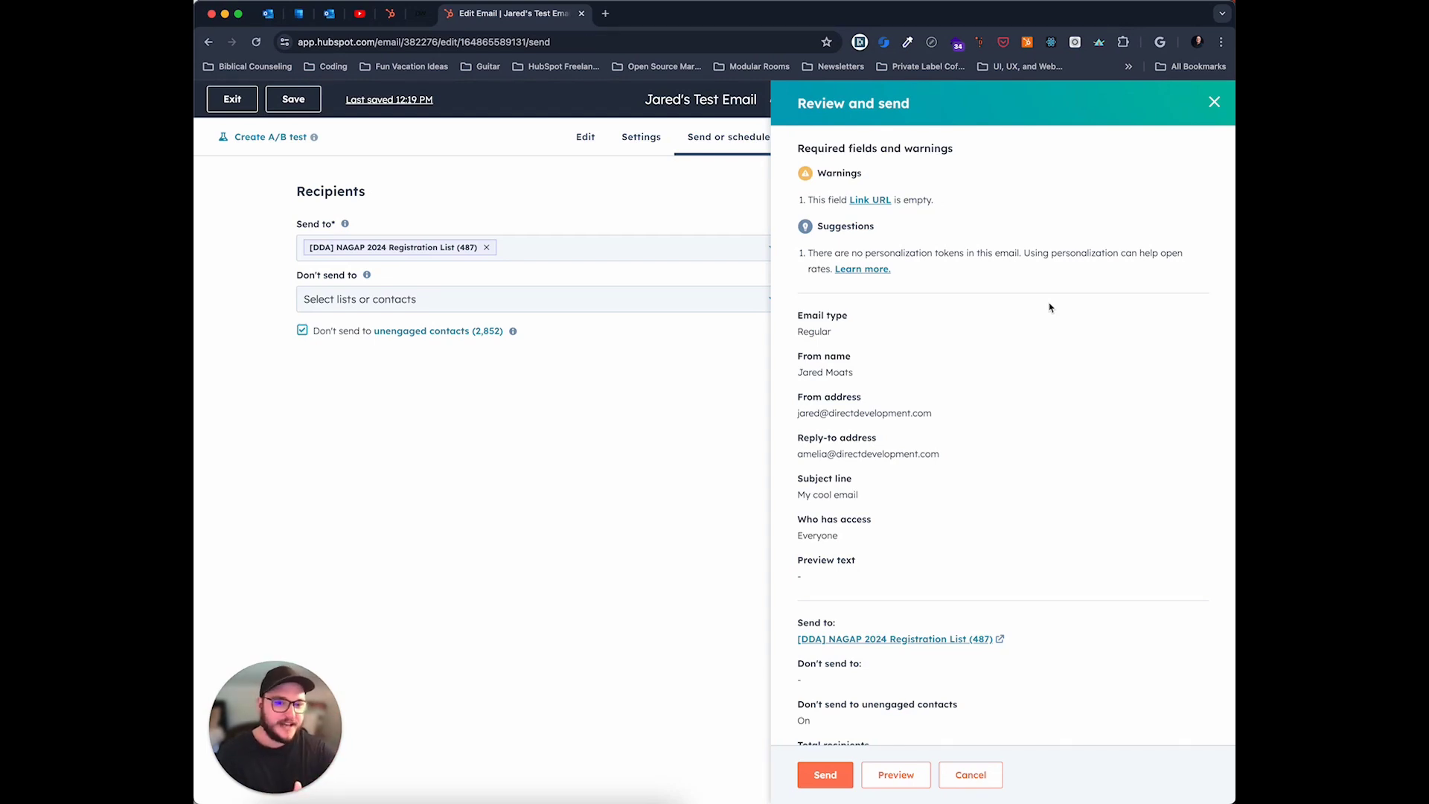
scroll(1050, 308, "down", 2)
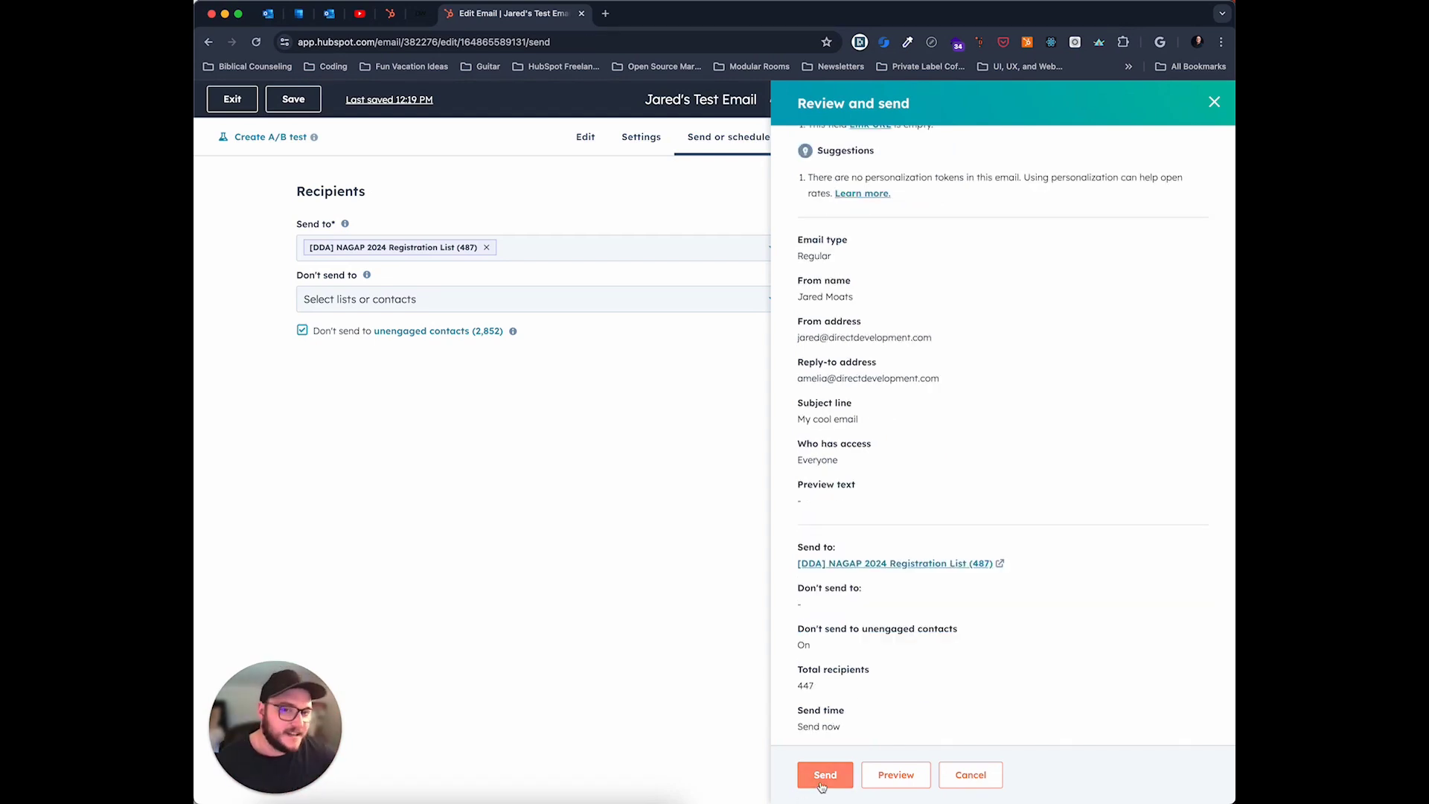